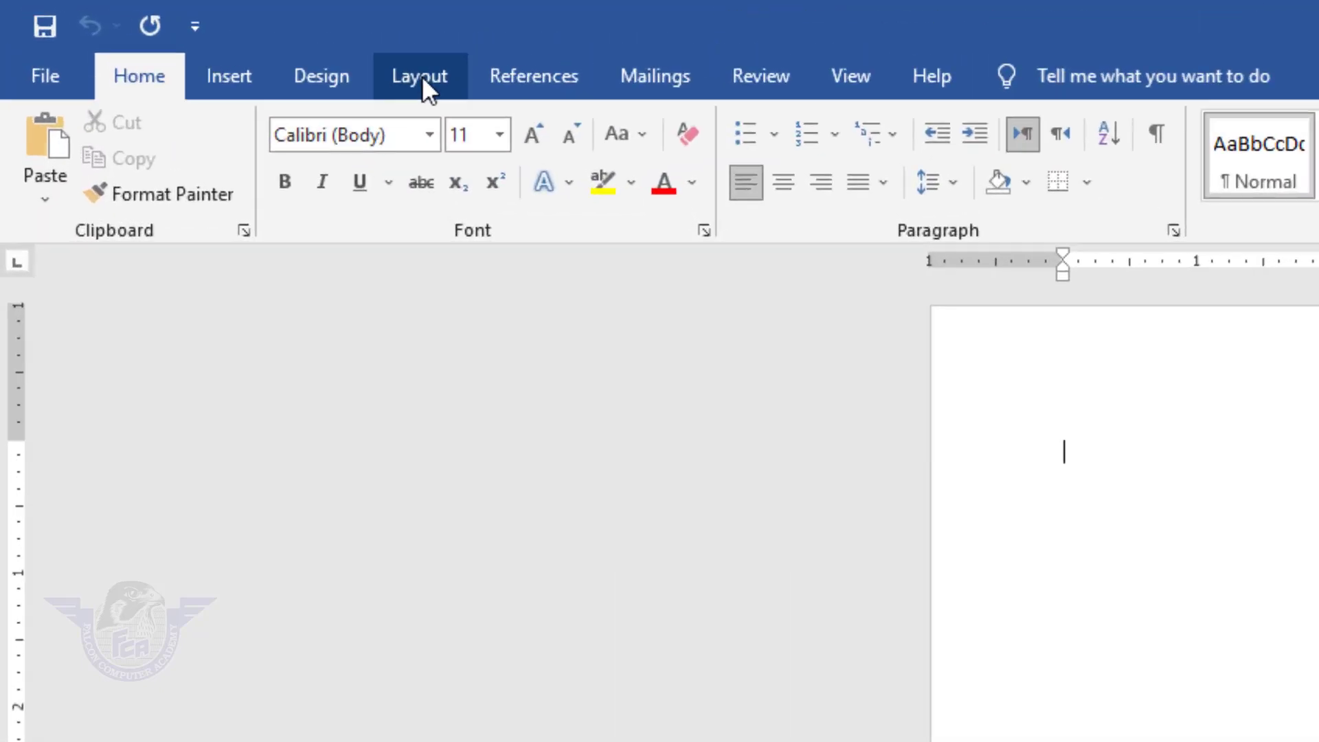
Set a custom paper size with a width of 12 inches and a height of 8.5 inches.
{"action": "left_click", "coordinate": [194, 35]}
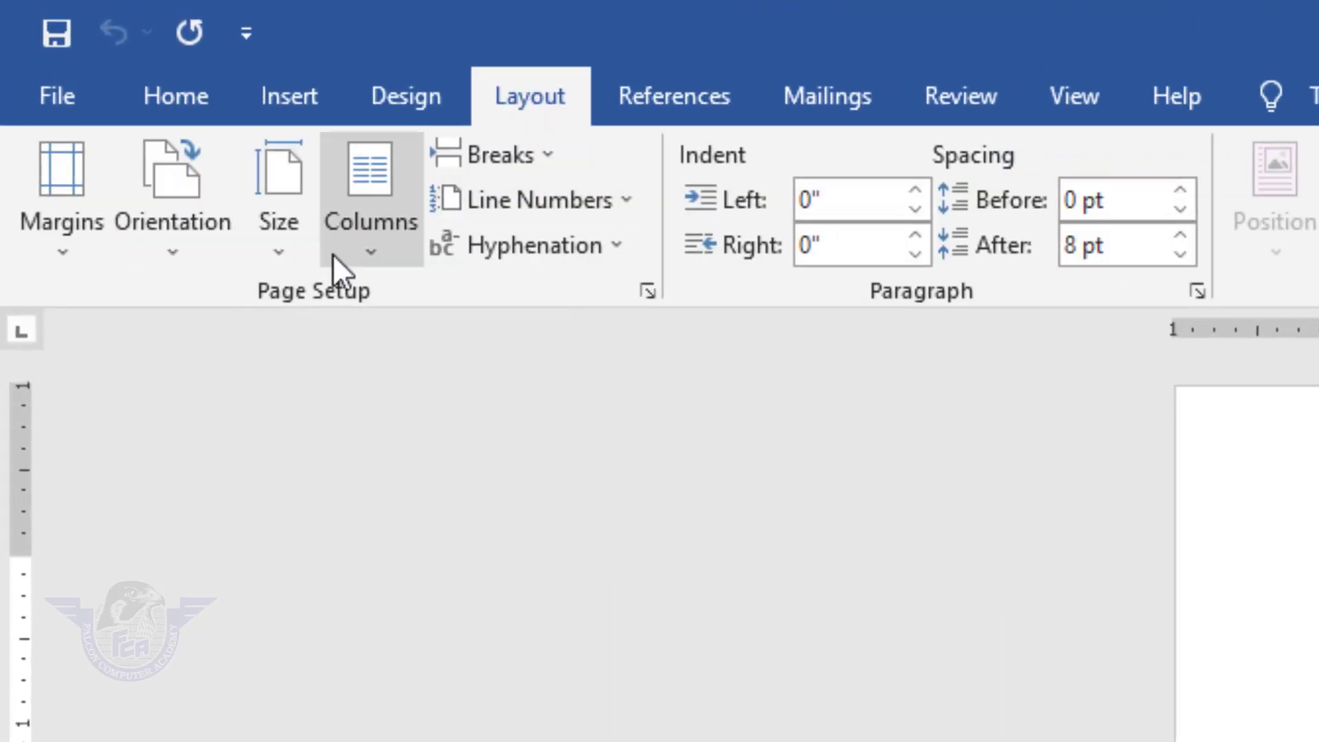
{"action": "left_click", "coordinate": [282, 249]}
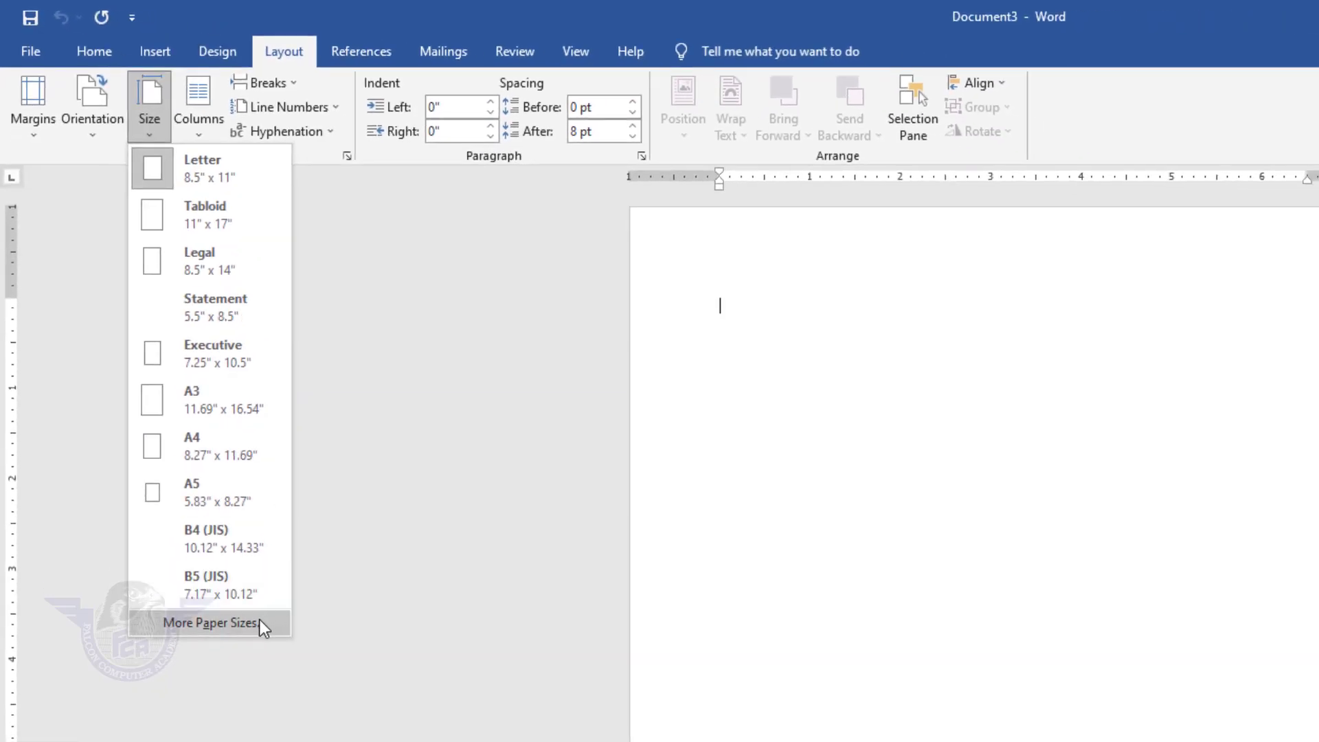
{"action": "left_click", "coordinate": [260, 623]}
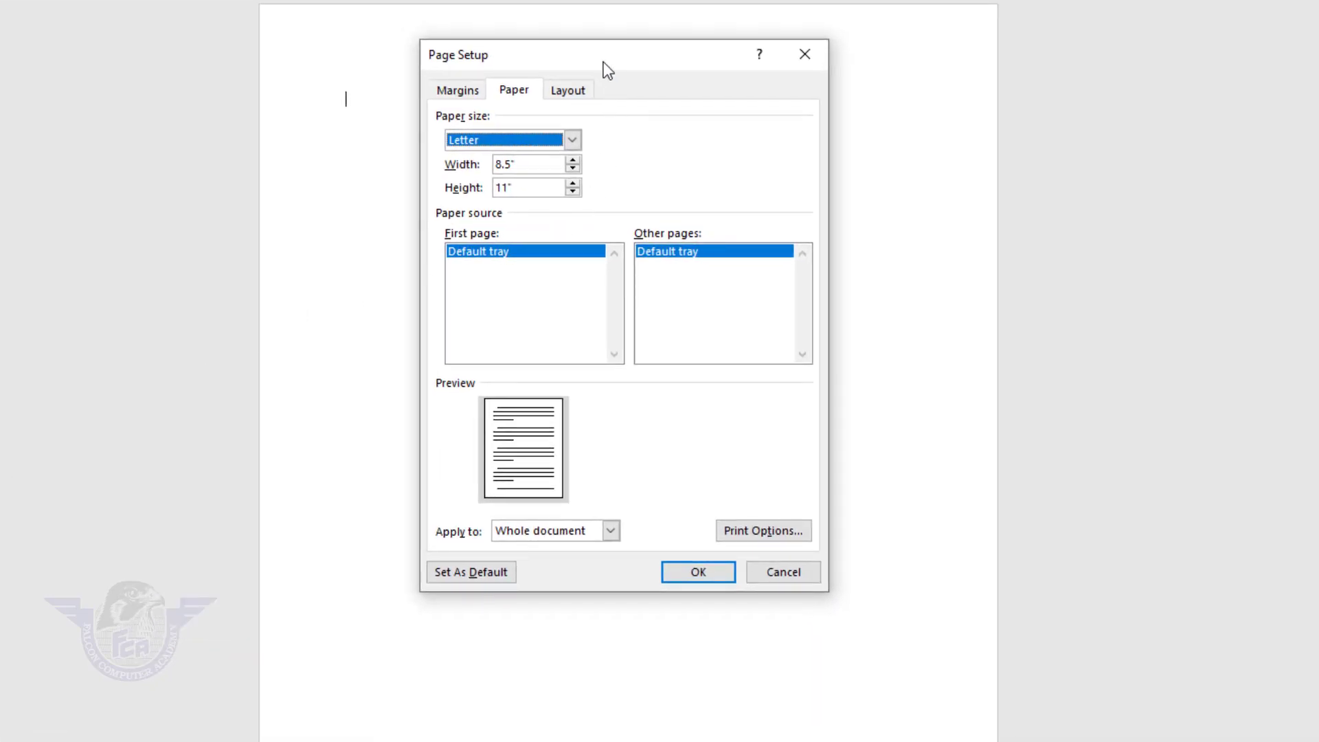
{"action": "left_click_drag", "start_coordinate": [571, 64], "coordinate": [319, 74]}
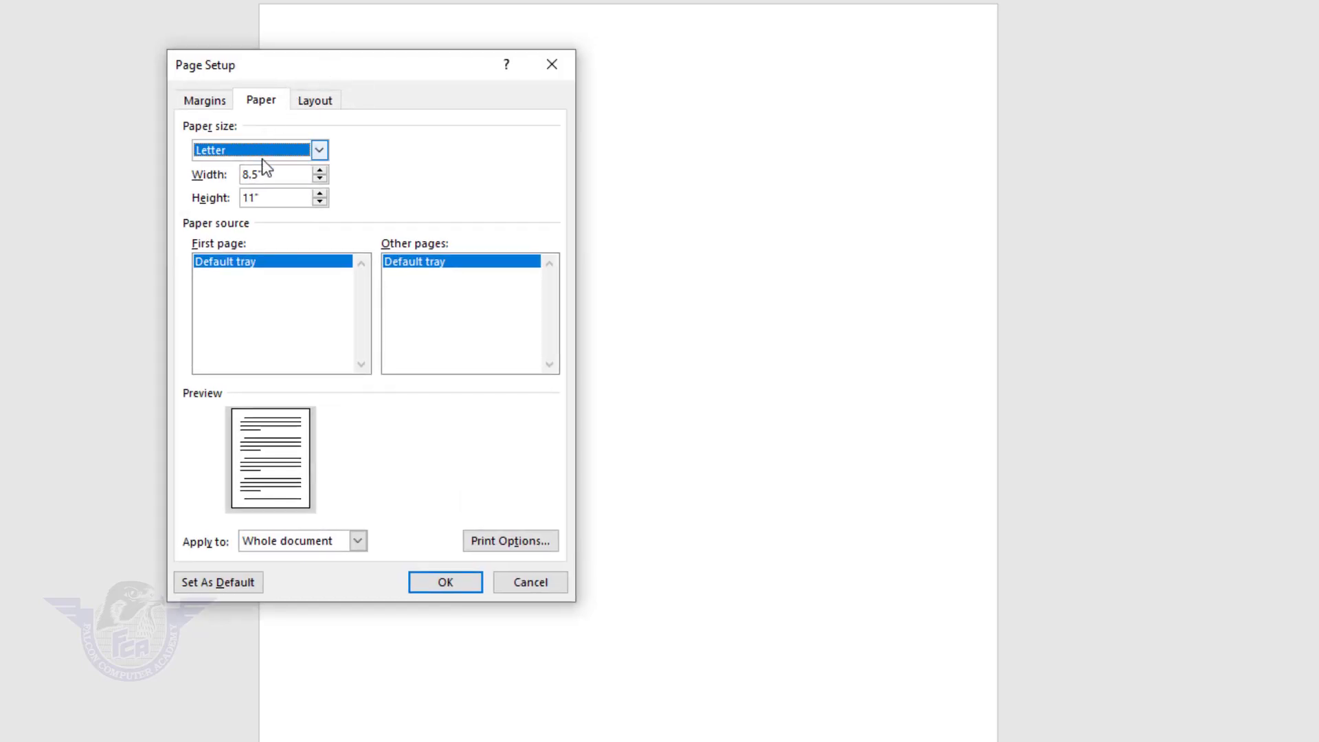
{"action": "left_click_drag", "start_coordinate": [274, 174], "coordinate": [210, 174]}
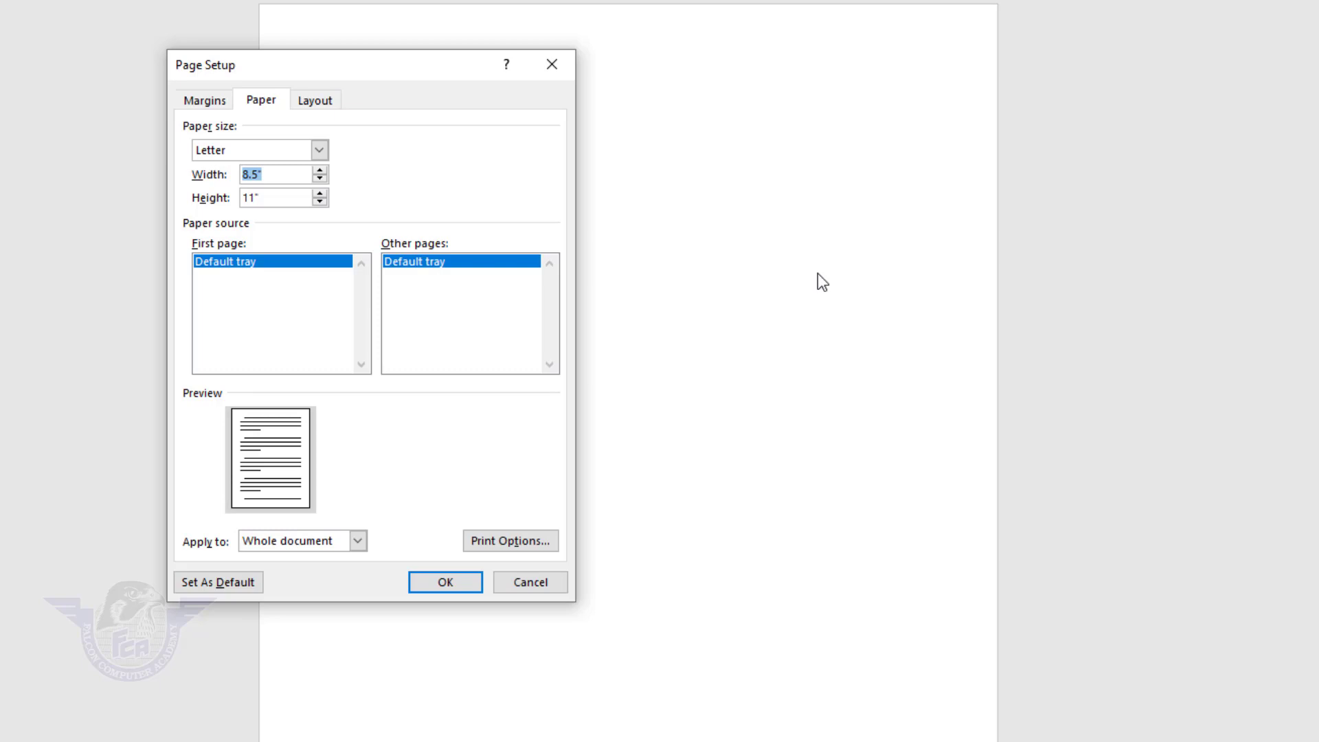
{"action": "type", "text": "12"}
{"action": "key", "text": "Tab"}
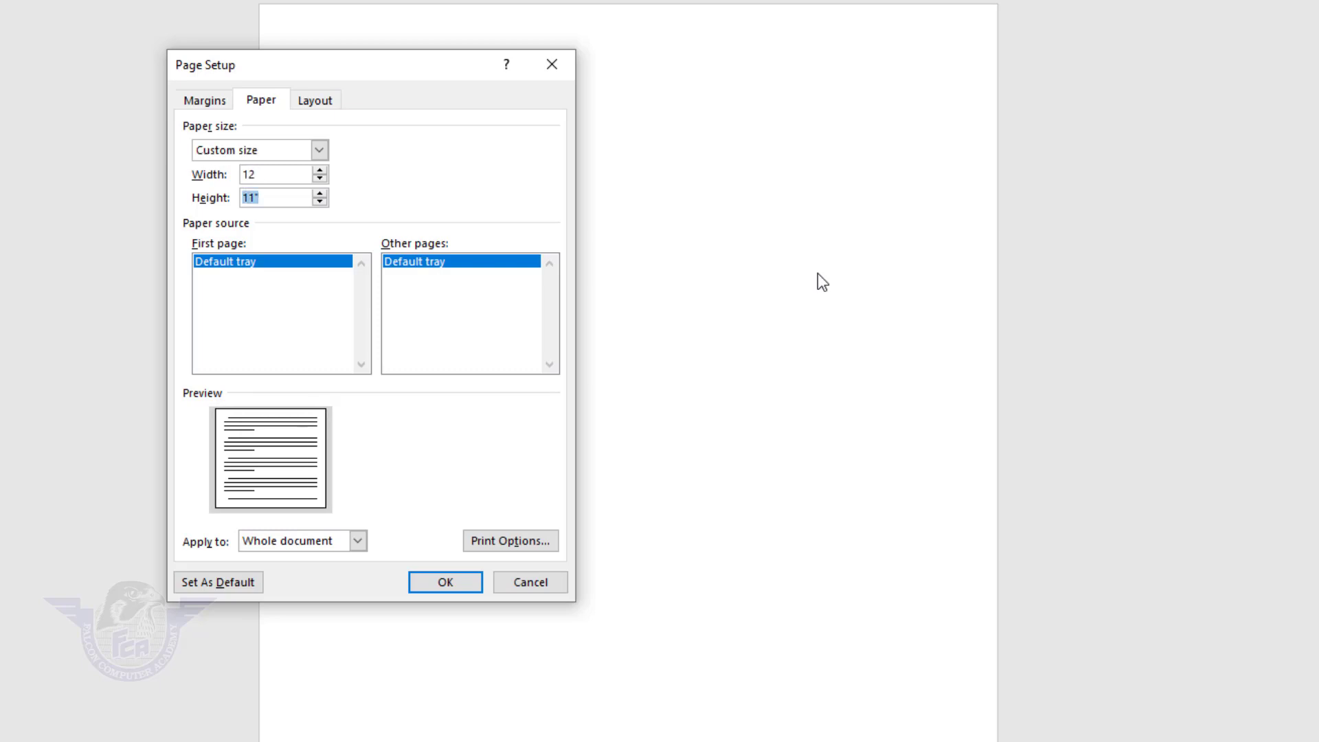
{"action": "type", "text": "8.5"}
Set the top, bottom, left and right page margins to 0.2 inches and apply them, ignoring the printable-area warning.
{"action": "left_click", "coordinate": [201, 101]}
{"action": "key", "text": "Tab"}
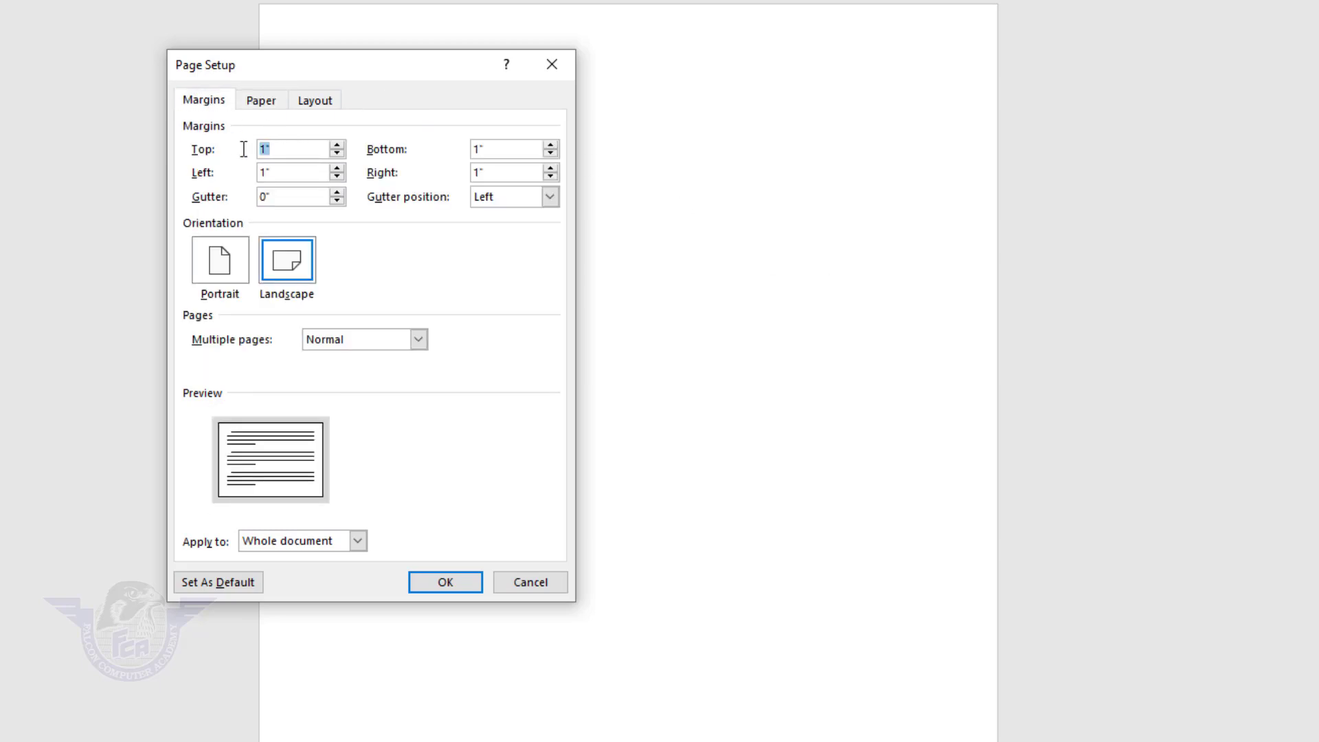
{"action": "type", "text": ".2"}
{"action": "key", "text": "Tab"}
{"action": "type", "text": ".2"}
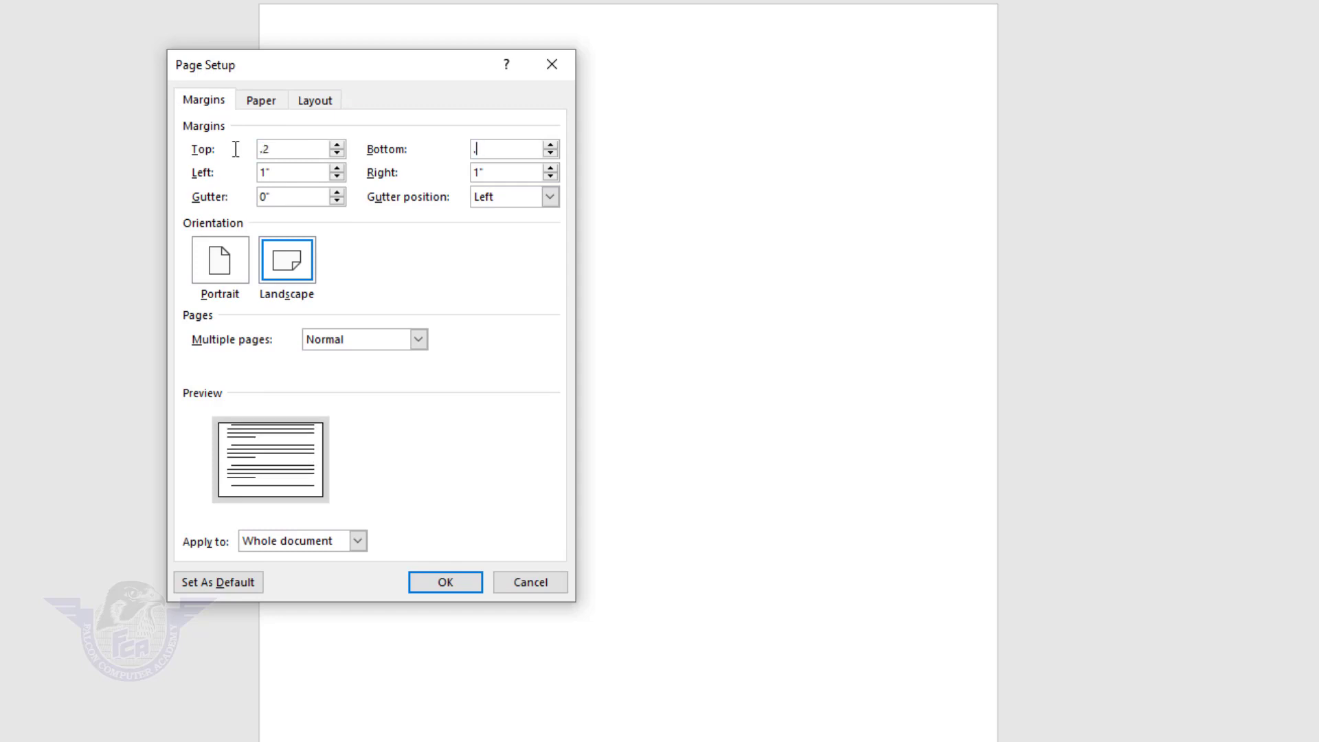
{"action": "key", "text": "Tab"}
{"action": "type", "text": ".2"}
{"action": "key", "text": "Tab"}
{"action": "type", "text": ".2"}
{"action": "left_click", "coordinate": [460, 582]}
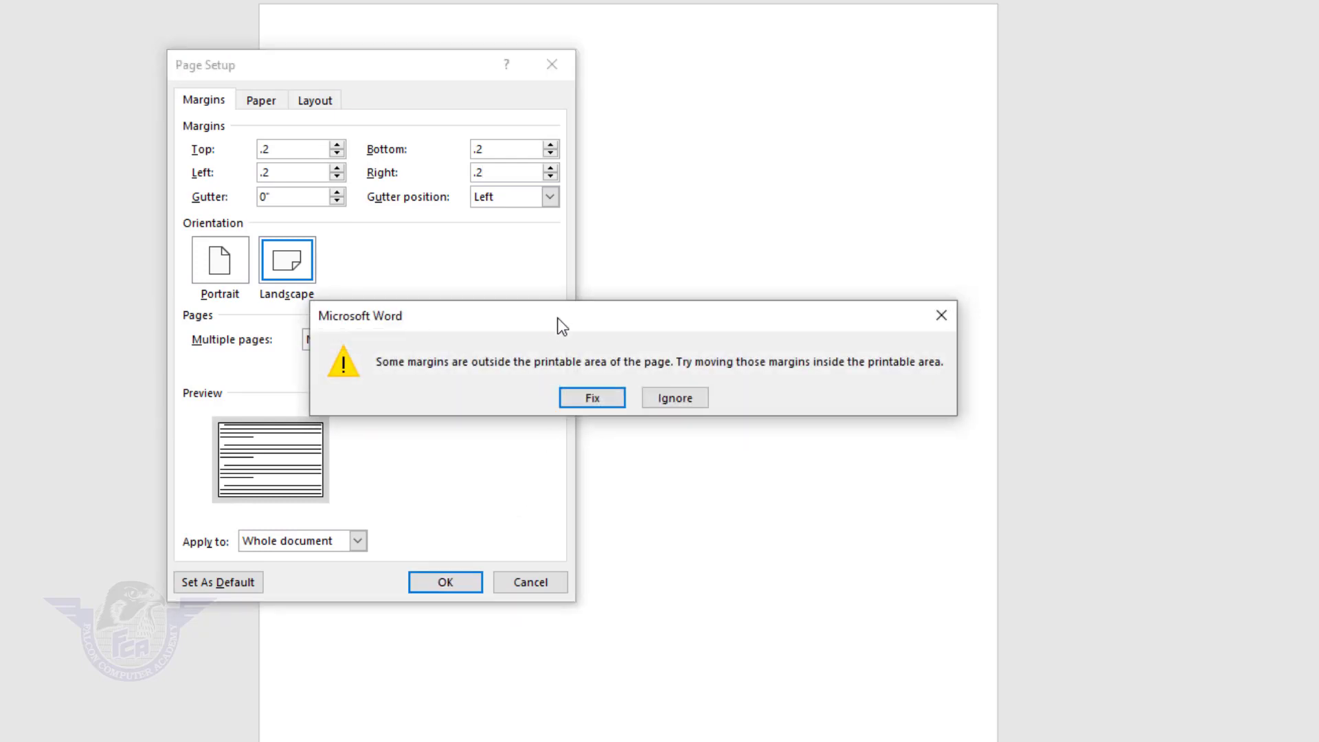
{"action": "left_click_drag", "start_coordinate": [558, 319], "coordinate": [415, 271]}
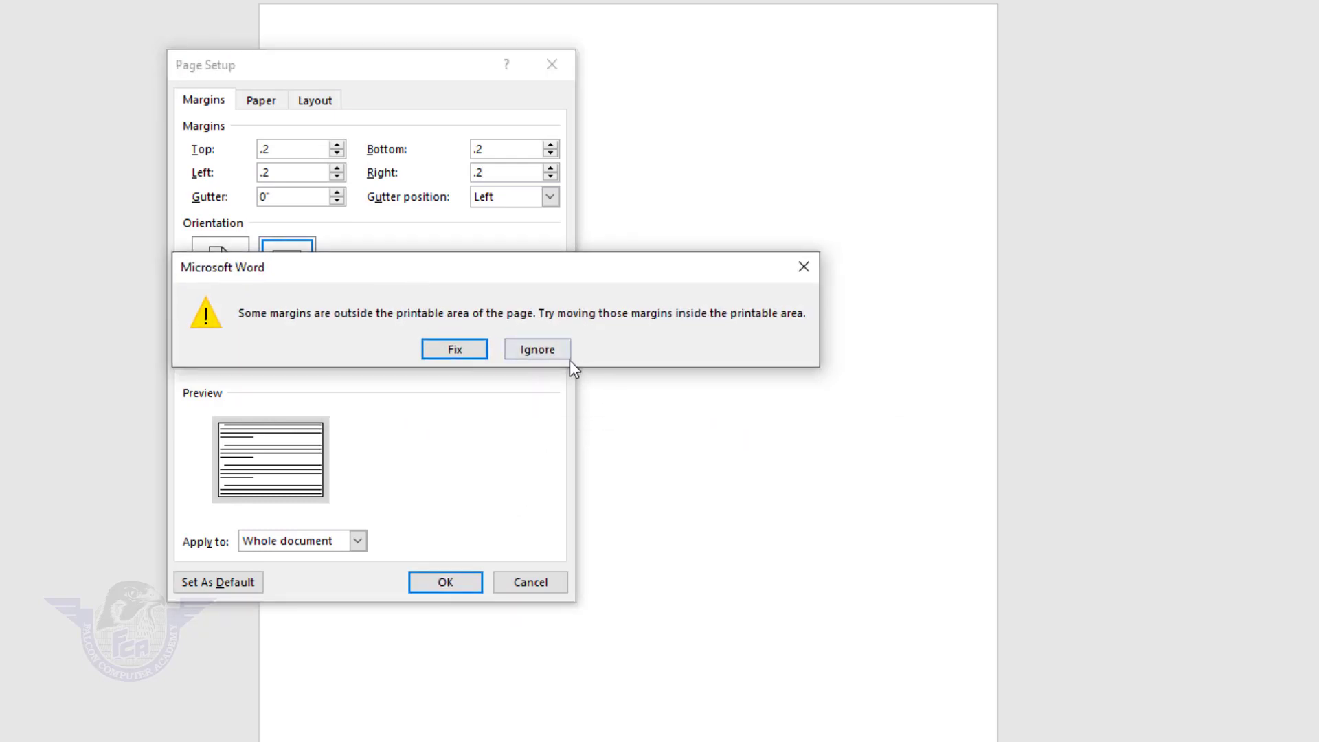
{"action": "left_click", "coordinate": [537, 349]}
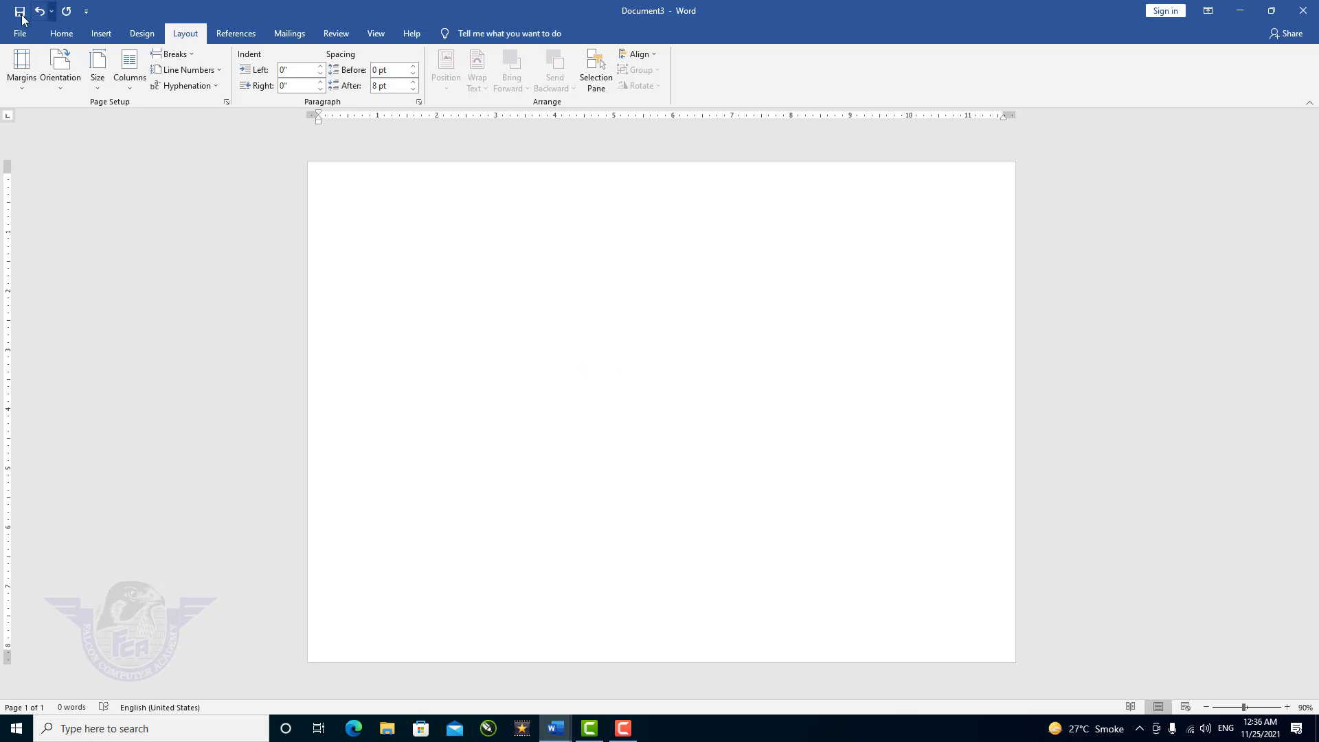
Draw a rectangle about 8.43" high and 5.42" wide over the page's left part and fill it with standard dark red.
{"action": "left_click", "coordinate": [102, 36]}
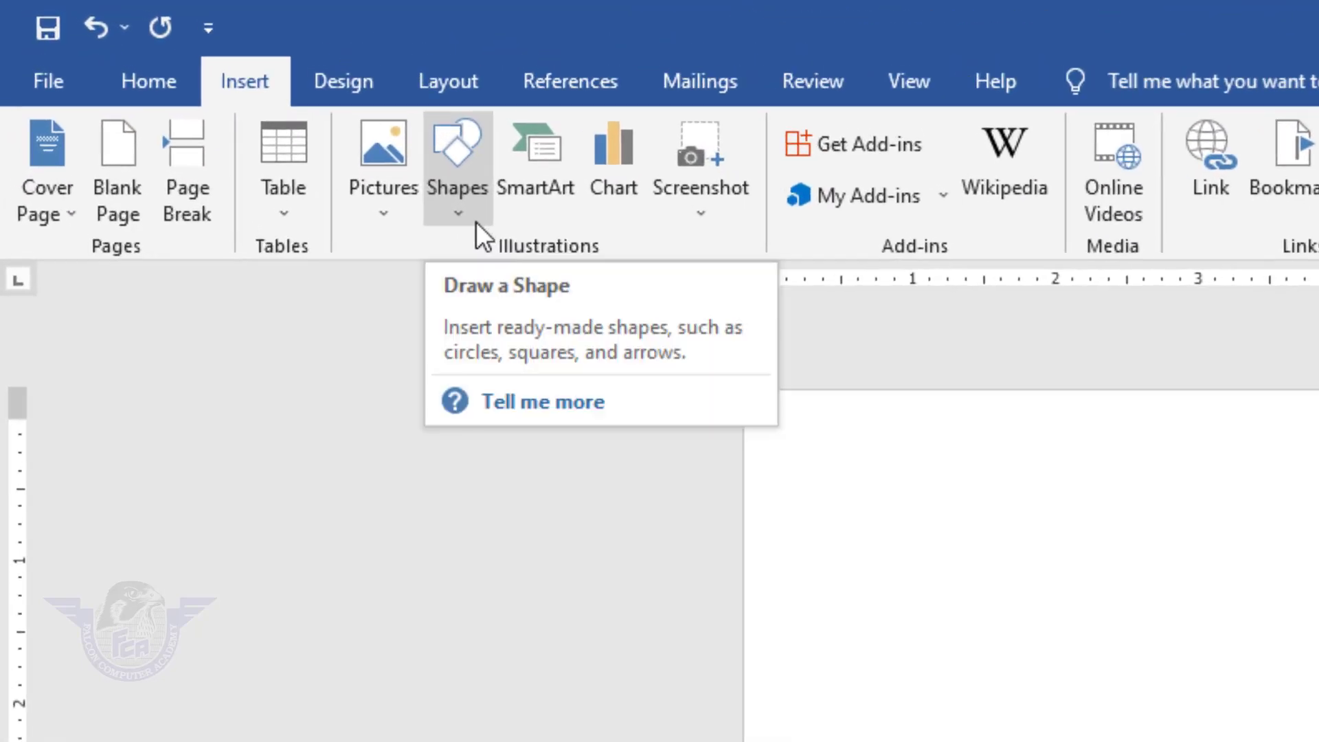
{"action": "left_click", "coordinate": [194, 91]}
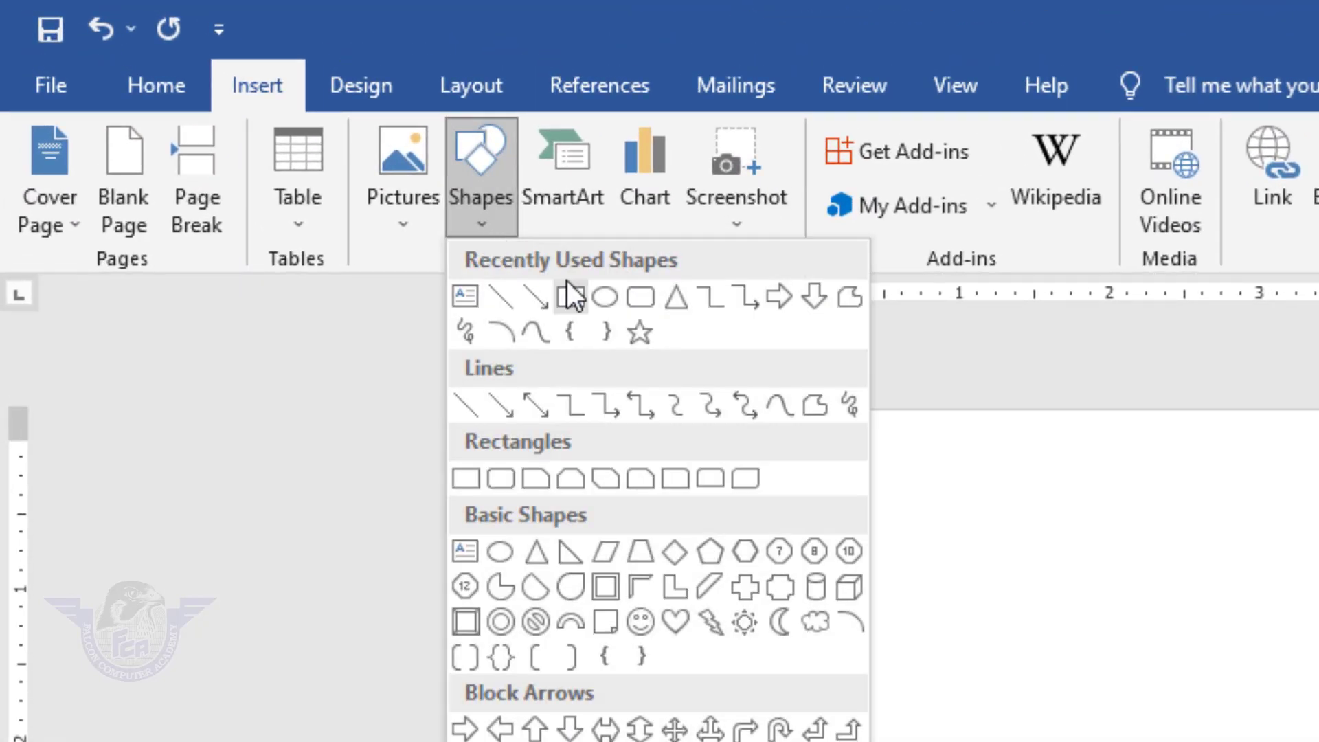
{"action": "left_click", "coordinate": [571, 298]}
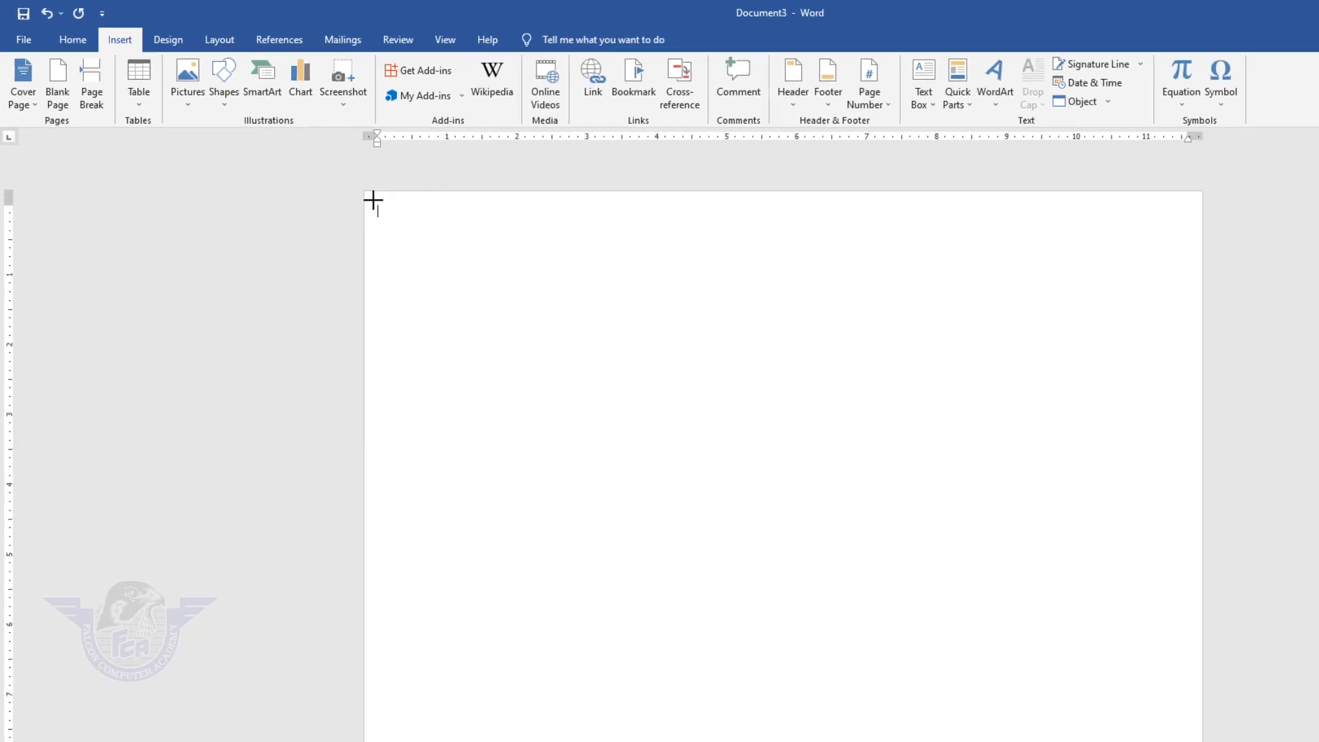
{"action": "left_click_drag", "start_coordinate": [473, 261], "coordinate": [717, 648]}
{"action": "left_click_drag", "start_coordinate": [531, 480], "coordinate": [664, 696]}
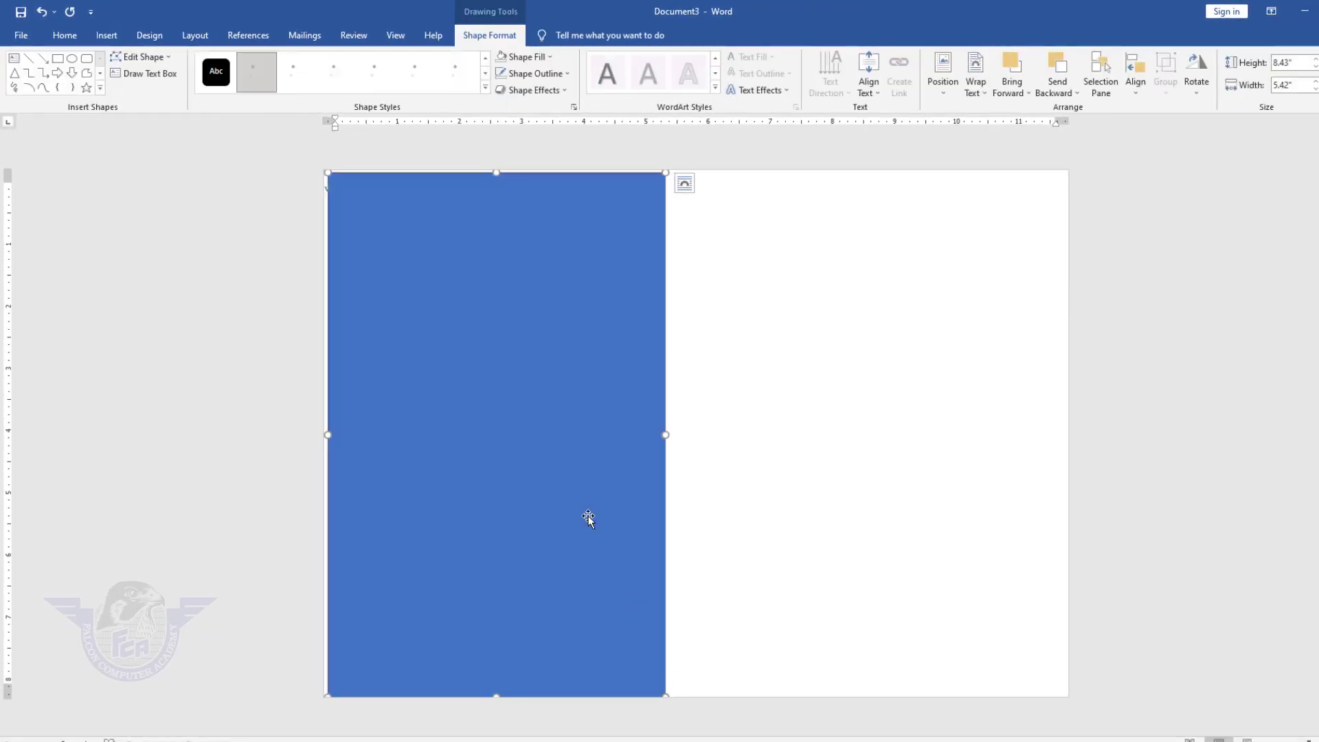
{"action": "left_click", "coordinate": [550, 57]}
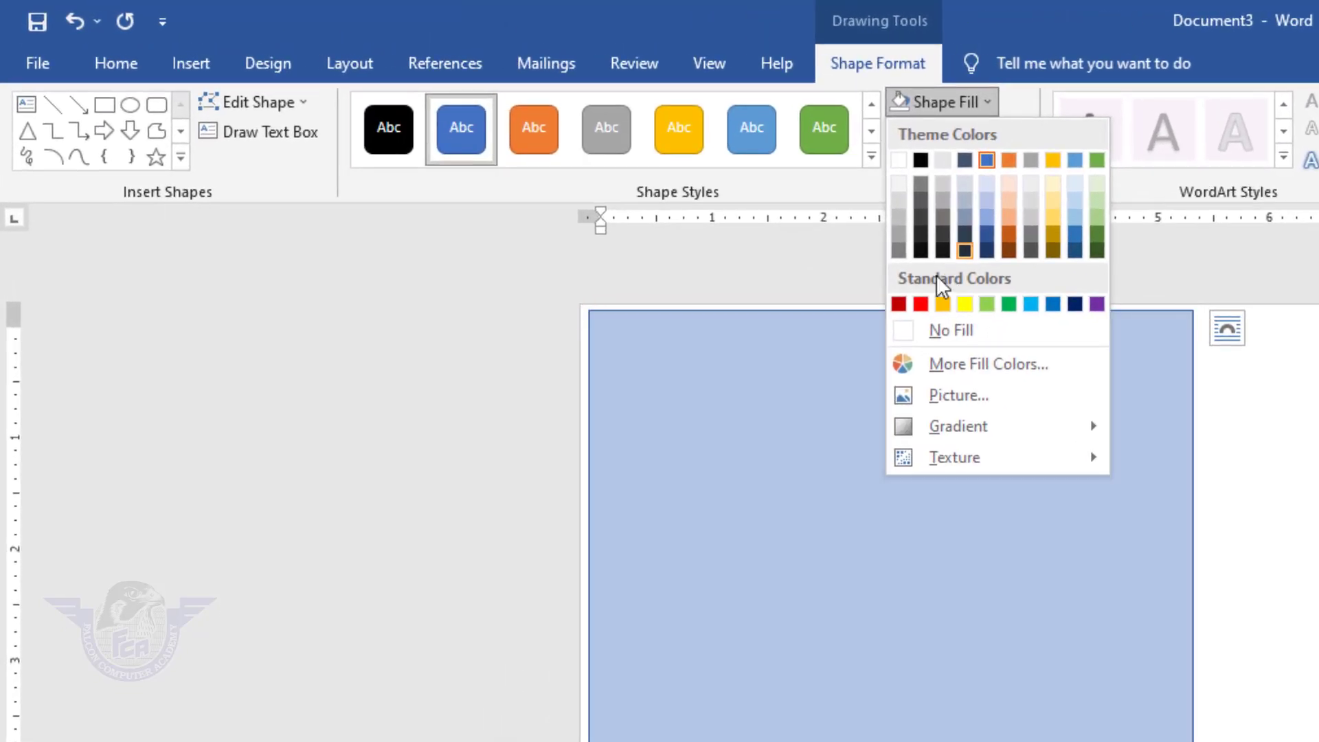
{"action": "left_click", "coordinate": [909, 301]}
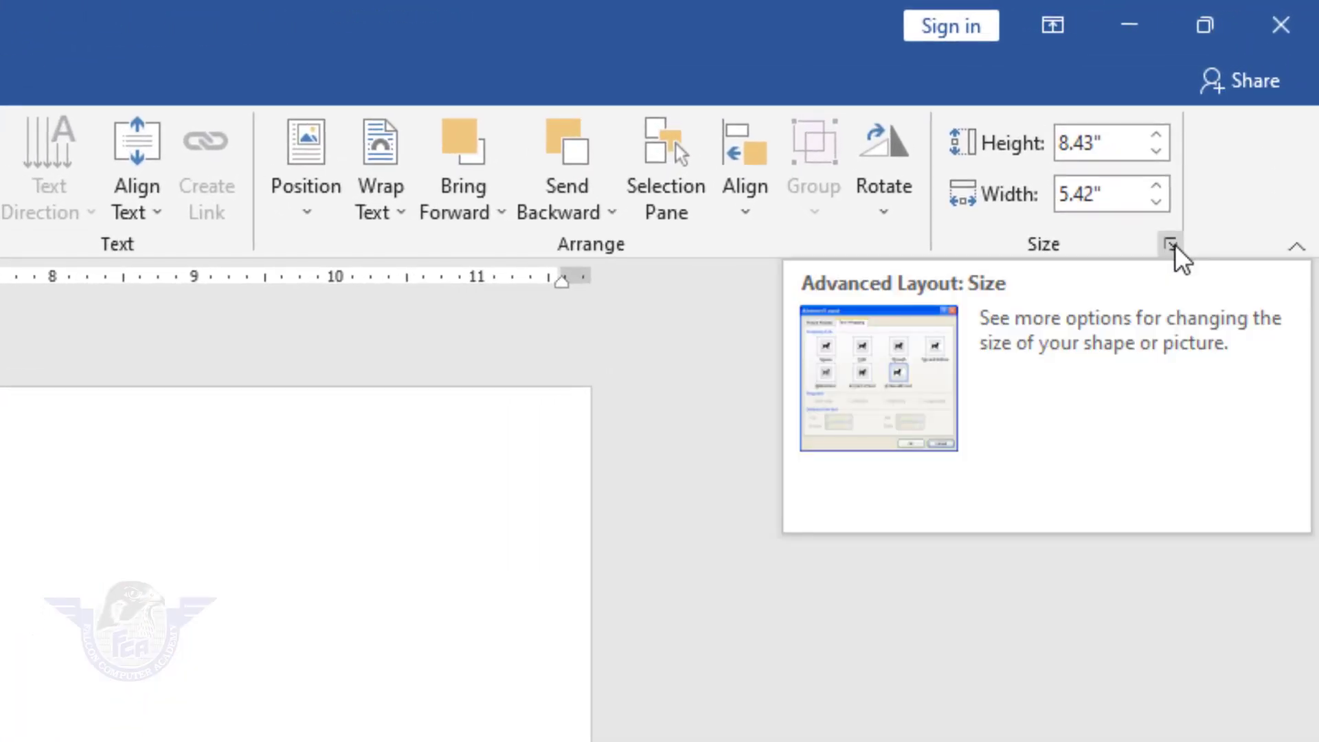
Set the red rectangle's absolute height to 8.5" and width to 5.5" with the aspect ratio unlocked.
{"action": "left_click", "coordinate": [1171, 244]}
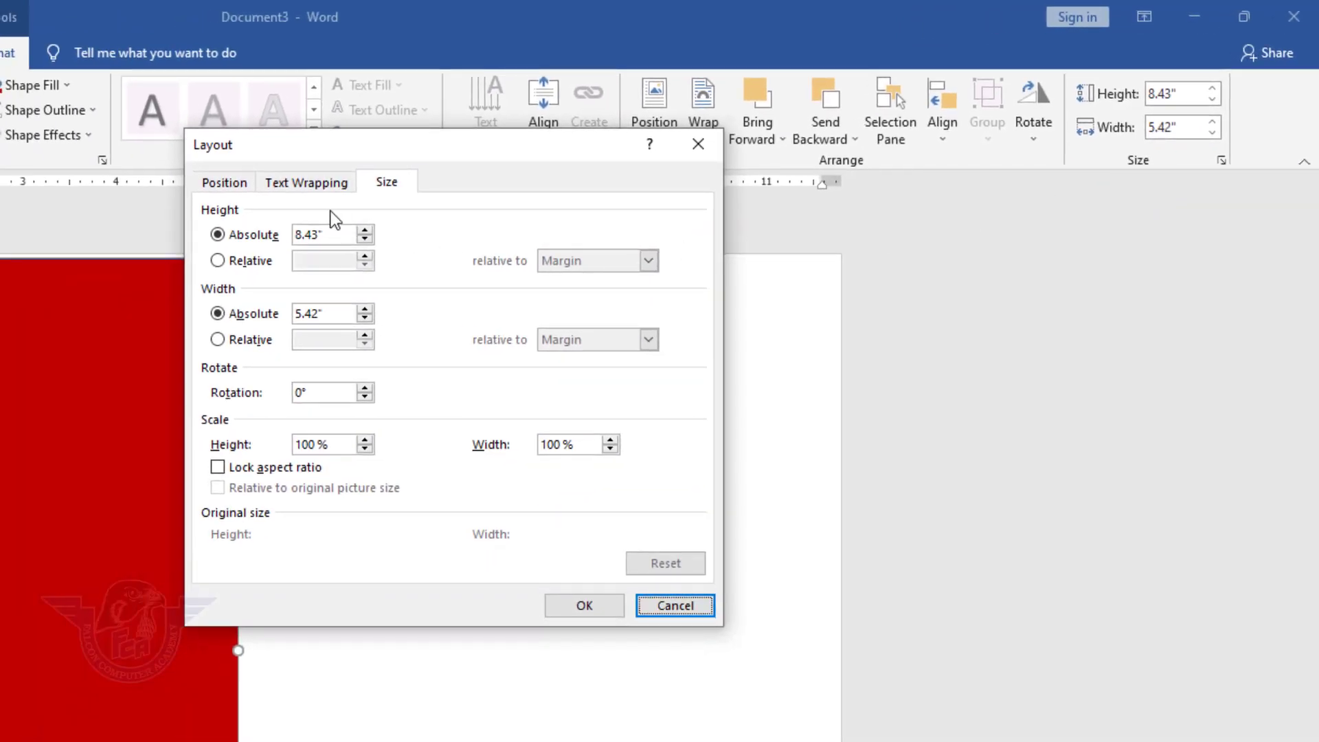
{"action": "left_click_drag", "start_coordinate": [406, 144], "coordinate": [402, 162]}
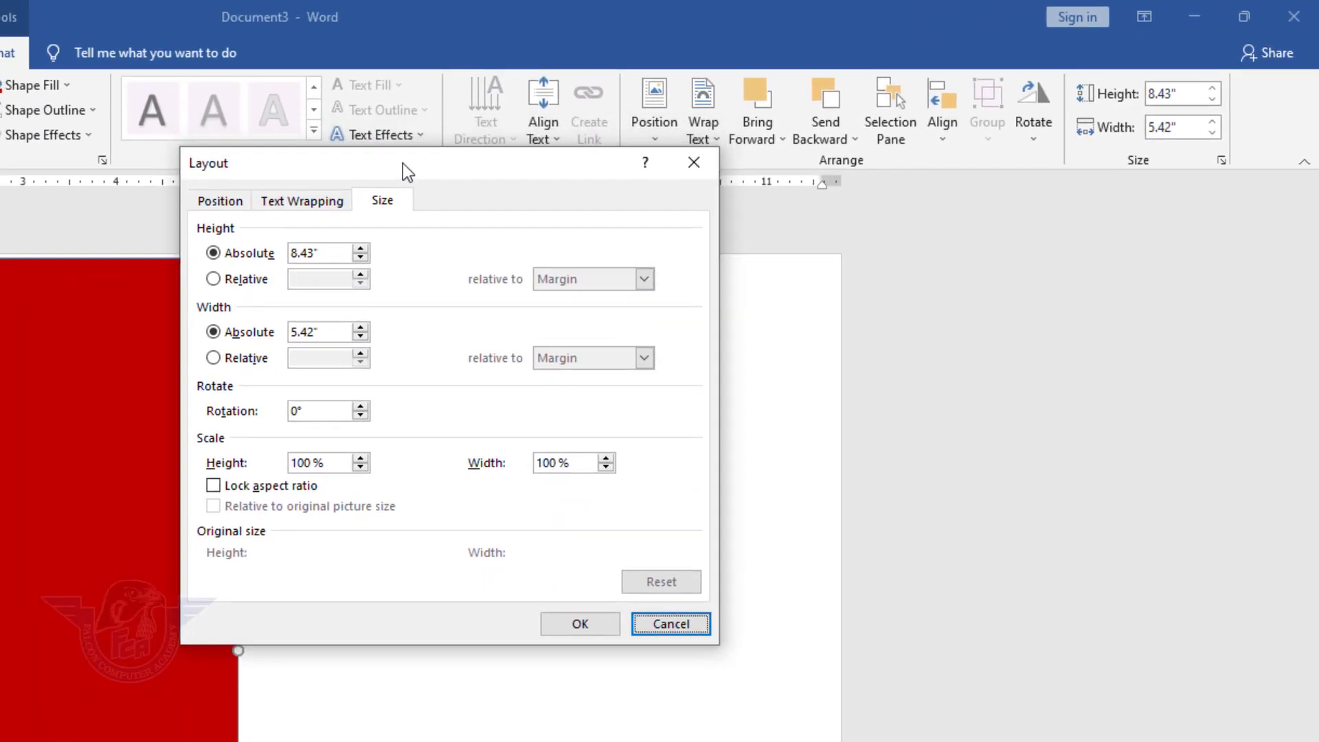
{"action": "left_click", "coordinate": [265, 484]}
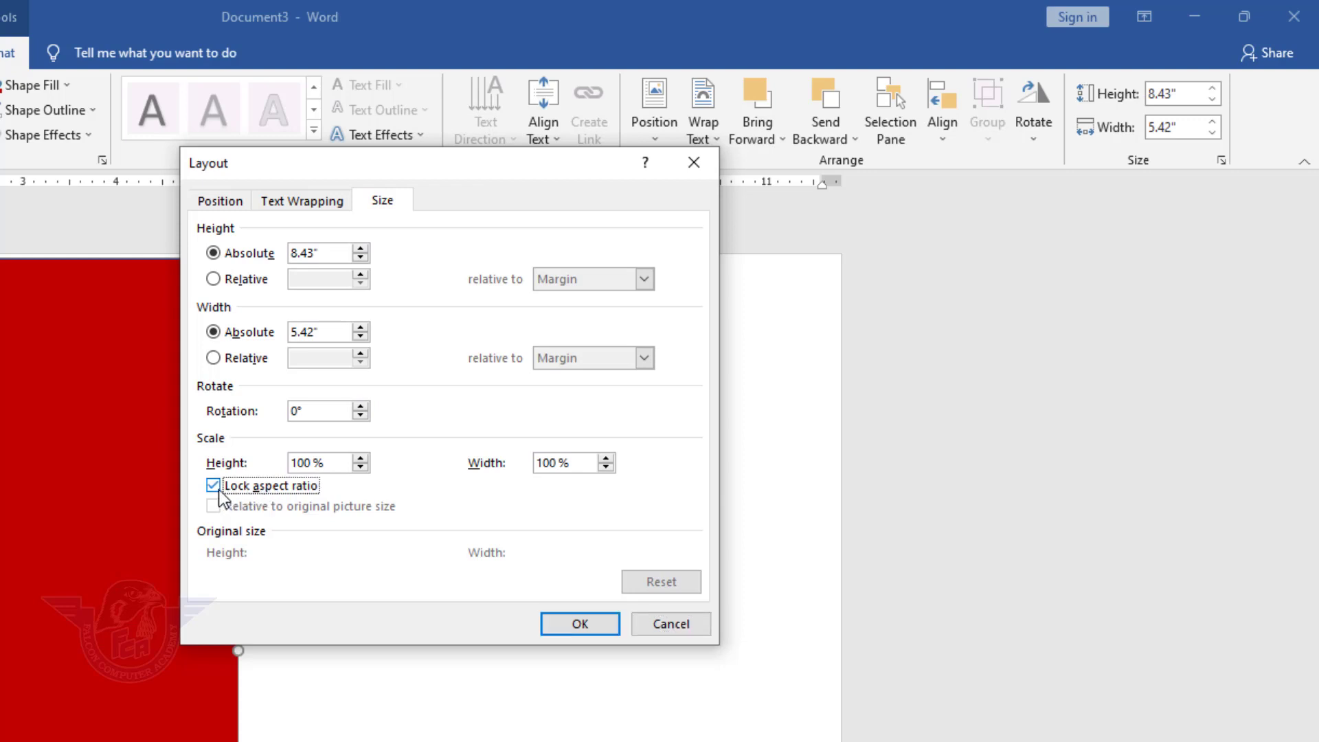
{"action": "double_click", "coordinate": [333, 253]}
{"action": "type", "text": "8.5"}
{"action": "left_click_drag", "start_coordinate": [319, 332], "coordinate": [265, 330]}
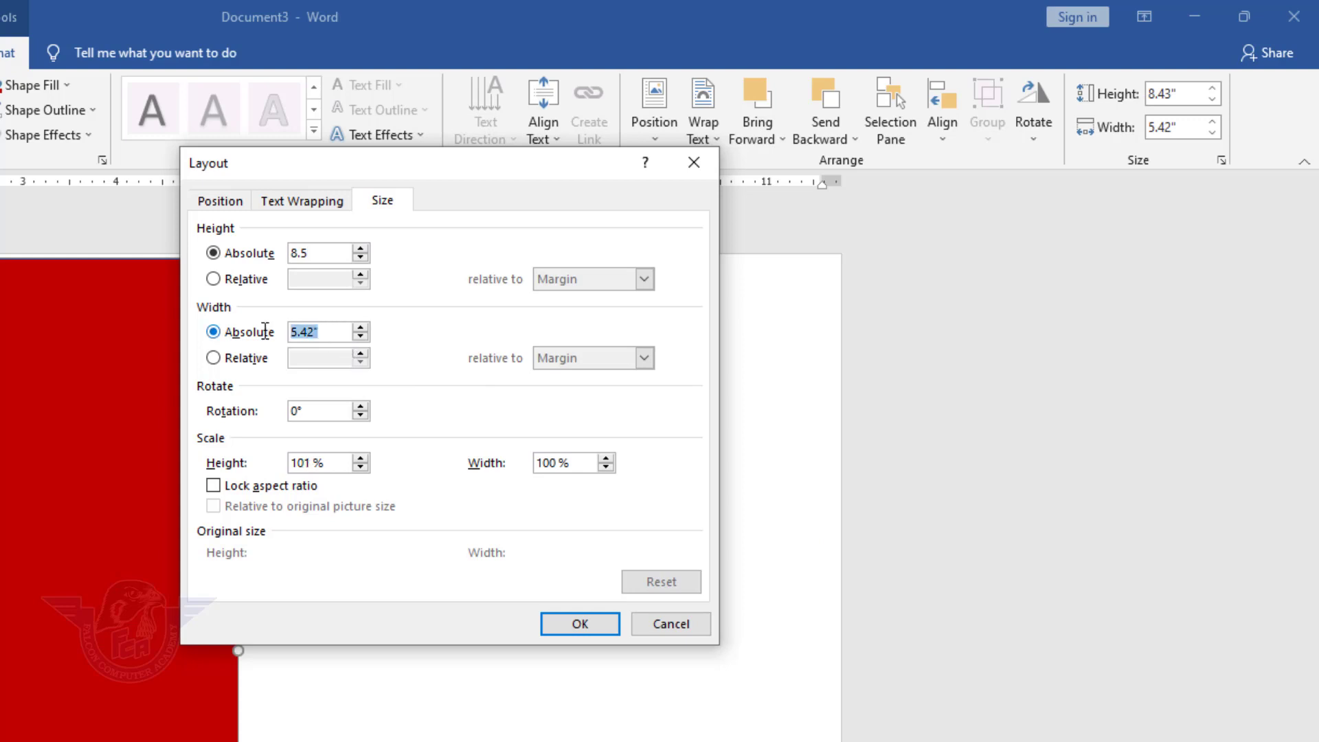
{"action": "type", "text": "5.5"}
{"action": "key", "text": "Return"}
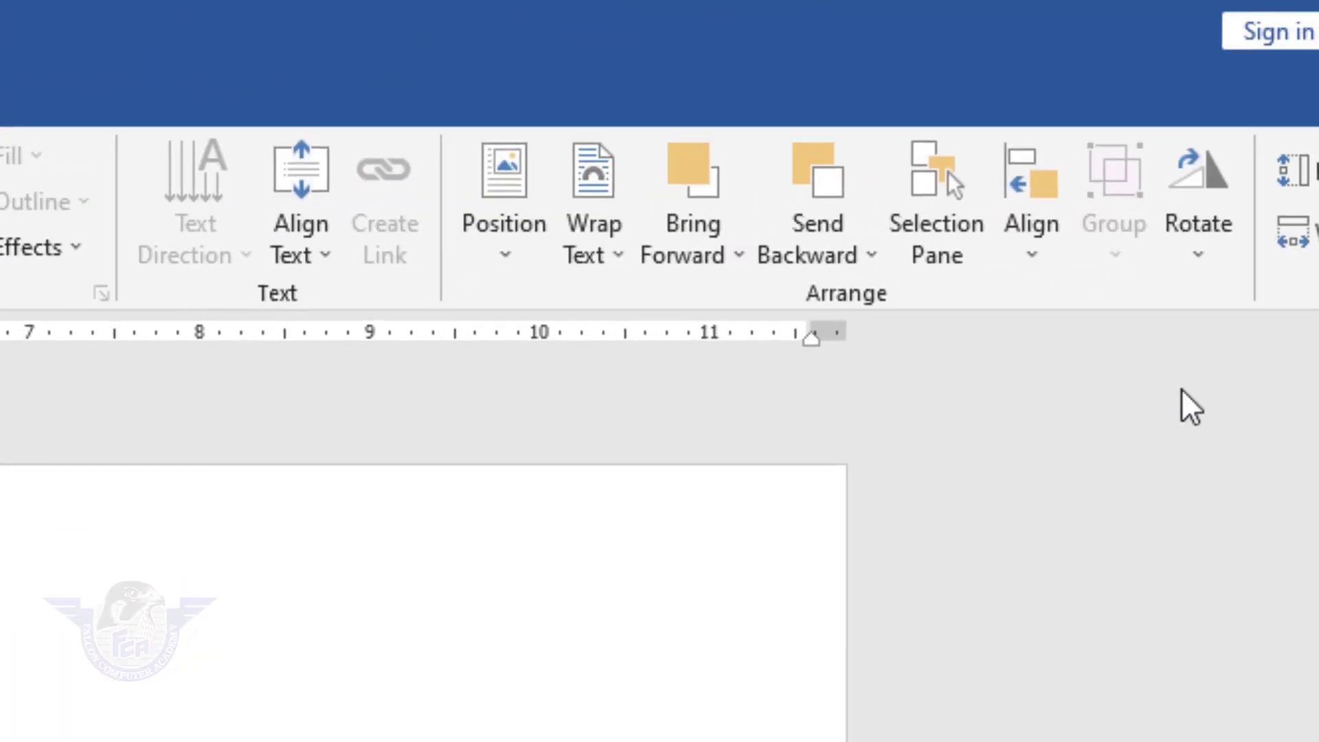
Align the red rectangle to the page's top and left edges.
{"action": "left_click", "coordinate": [1037, 254]}
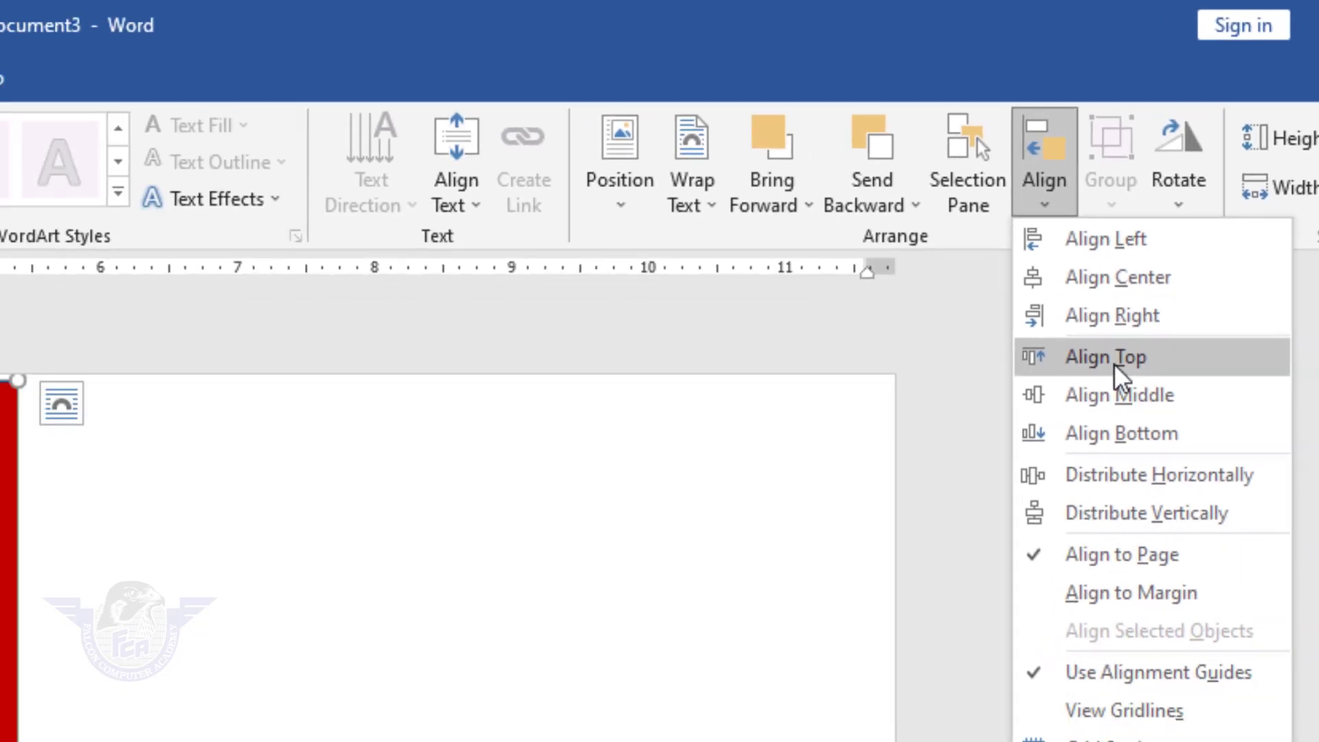
{"action": "left_click", "coordinate": [1037, 444]}
{"action": "left_click", "coordinate": [1159, 122]}
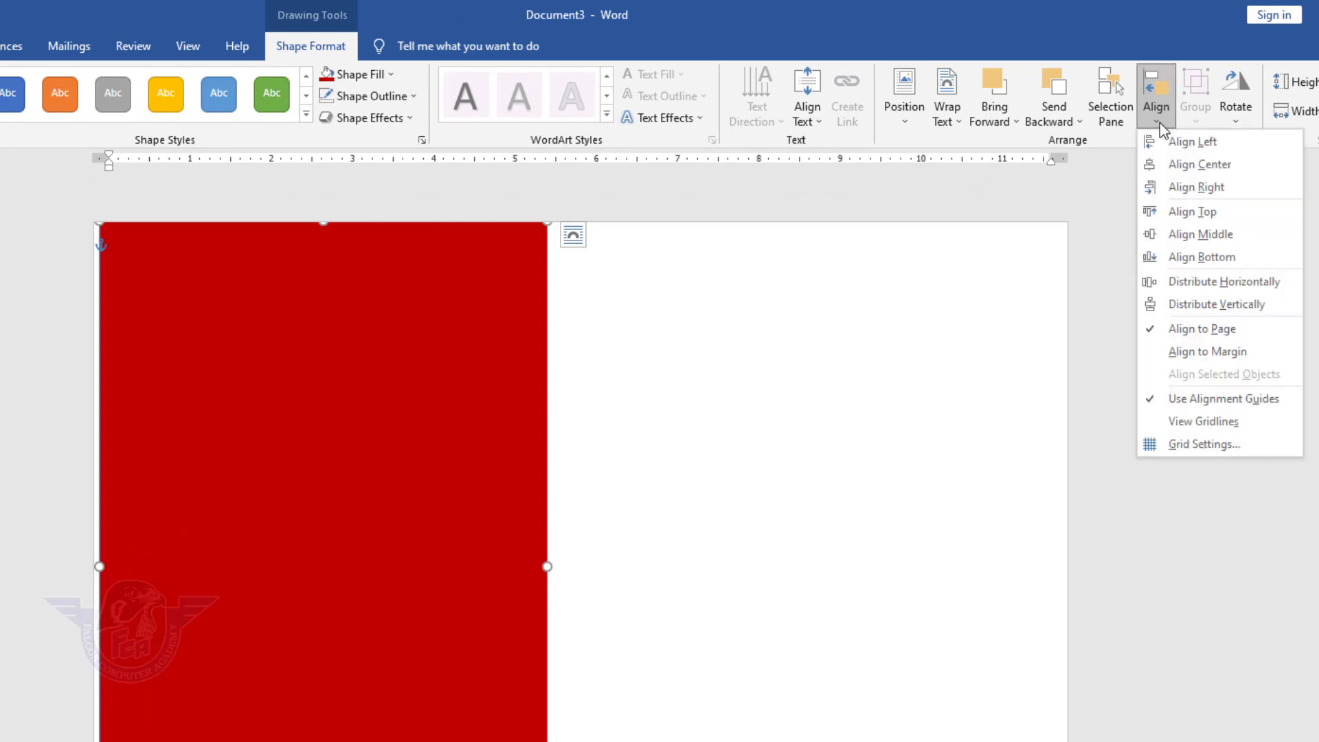
{"action": "left_click", "coordinate": [1199, 145]}
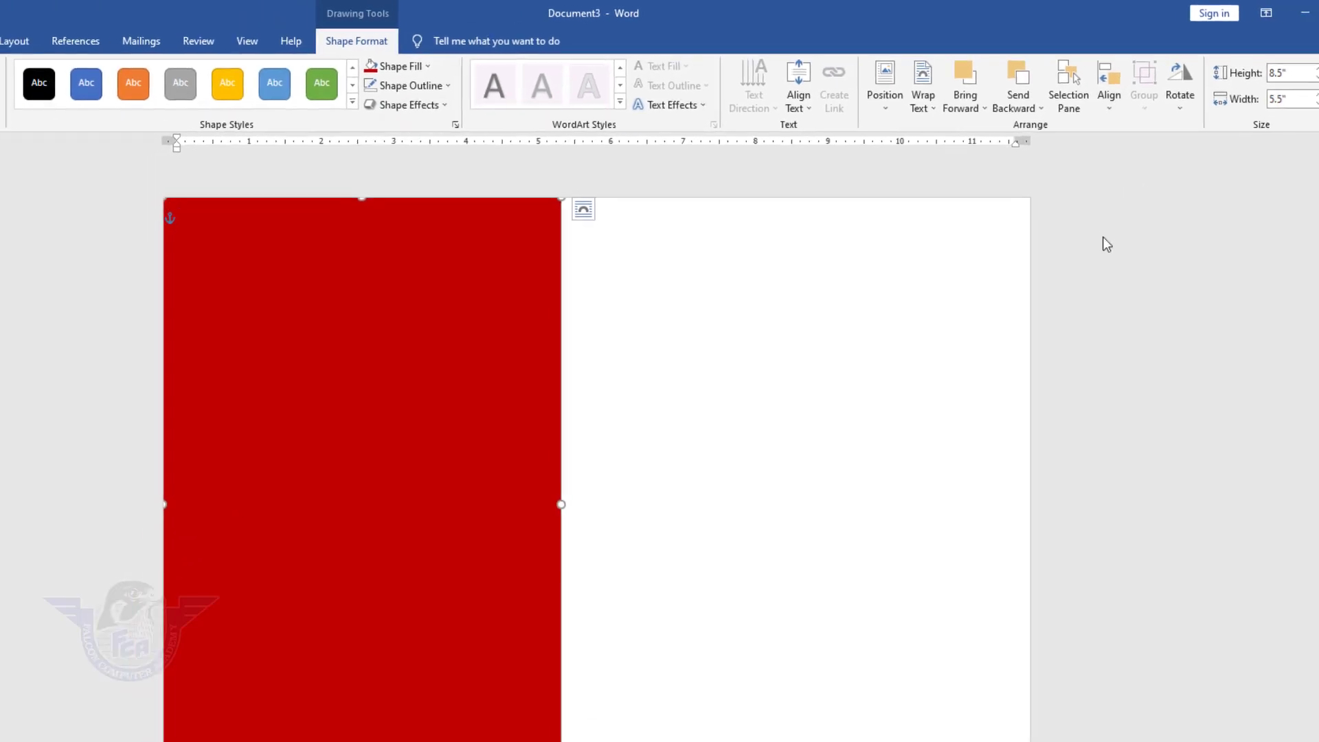
{"action": "left_click", "coordinate": [841, 428]}
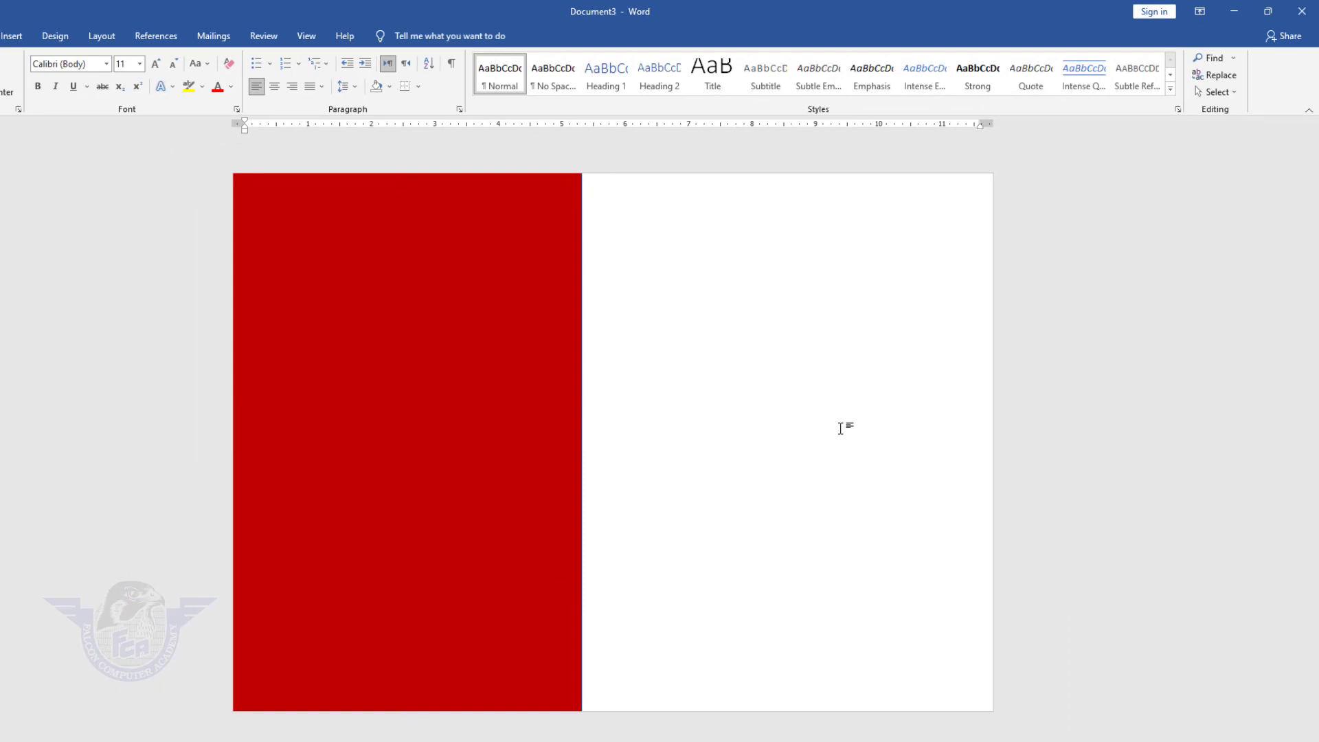
Duplicate the red rectangle onto the page's right part and align the copy to the page's top and right edges.
{"action": "left_click", "coordinate": [543, 407]}
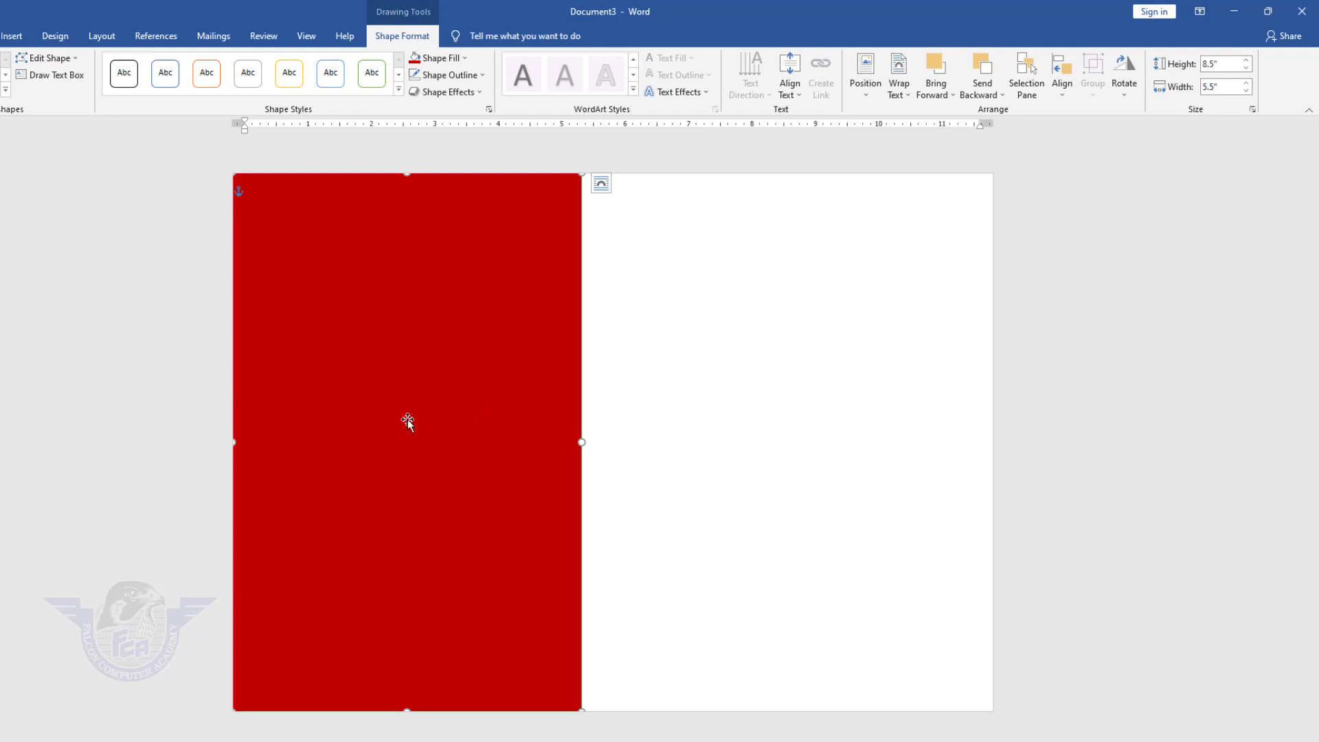
{"action": "left_click_drag", "start_coordinate": [389, 426], "coordinate": [789, 439]}
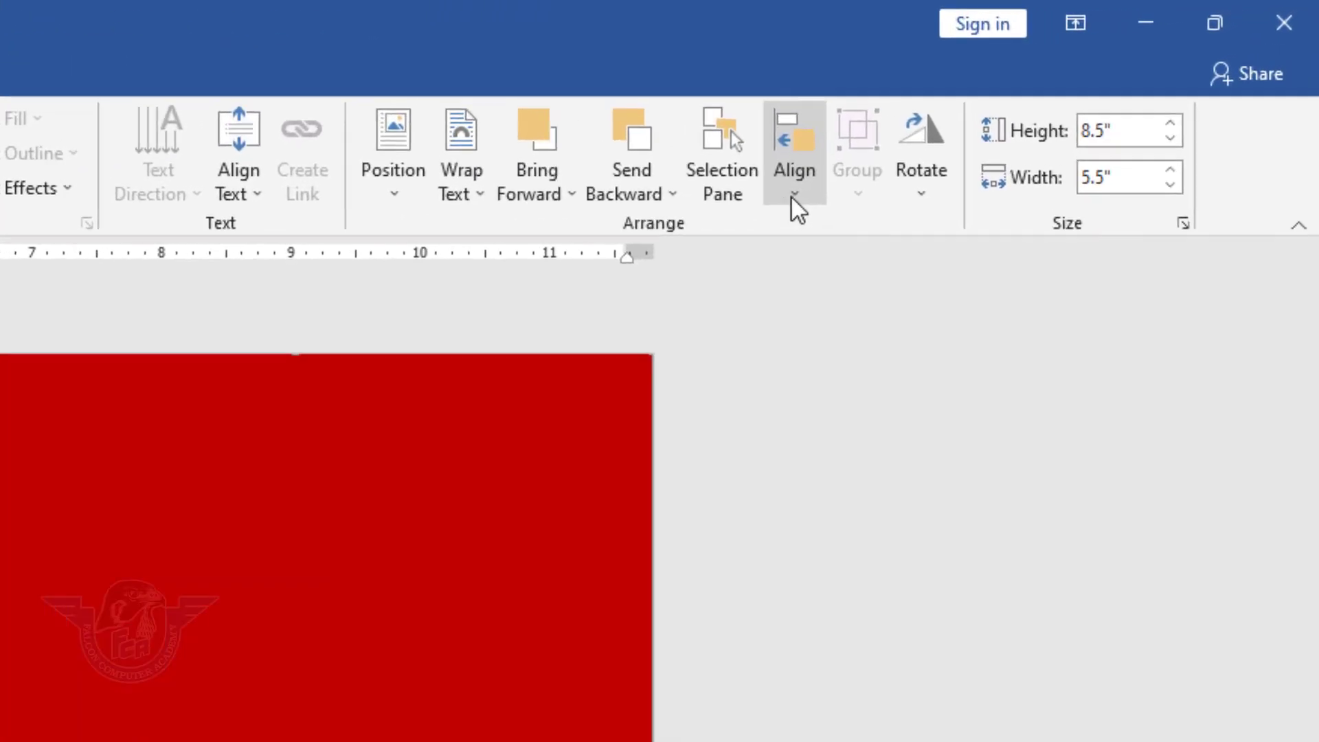
{"action": "left_click", "coordinate": [793, 198]}
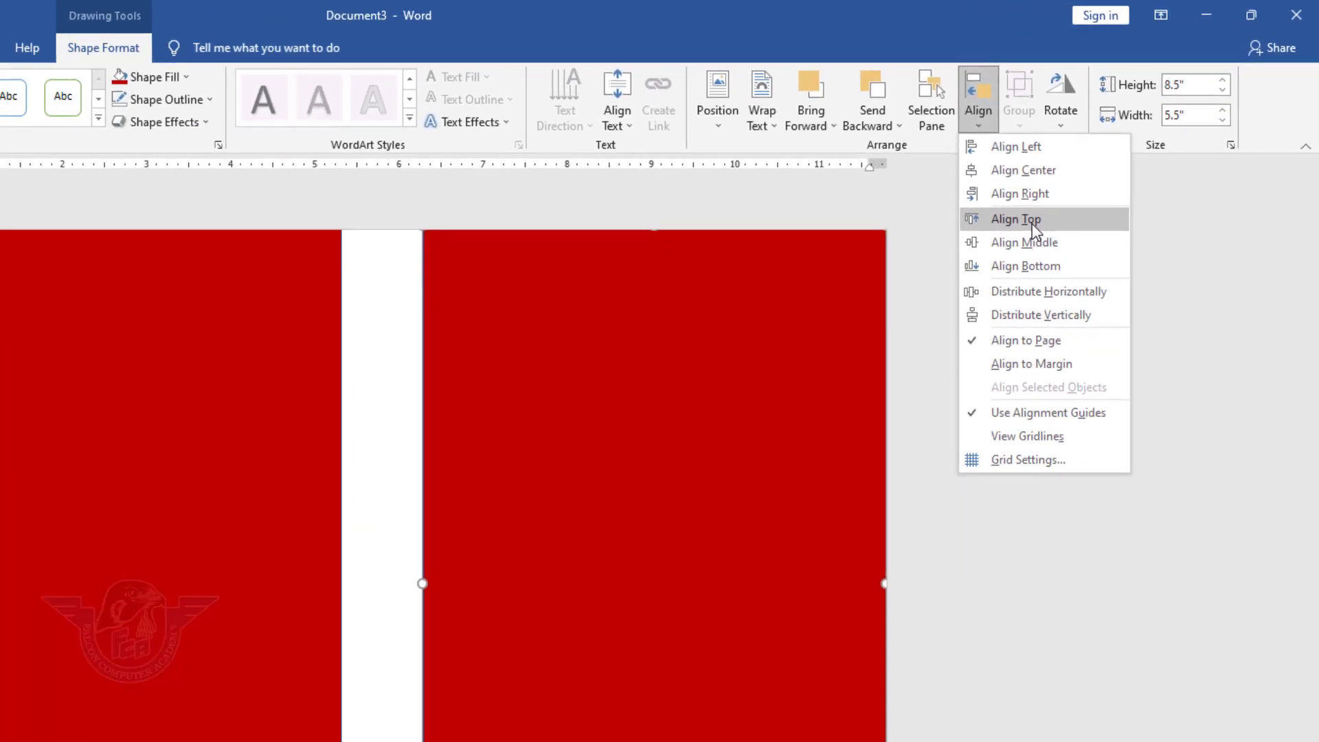
{"action": "left_click", "coordinate": [872, 338]}
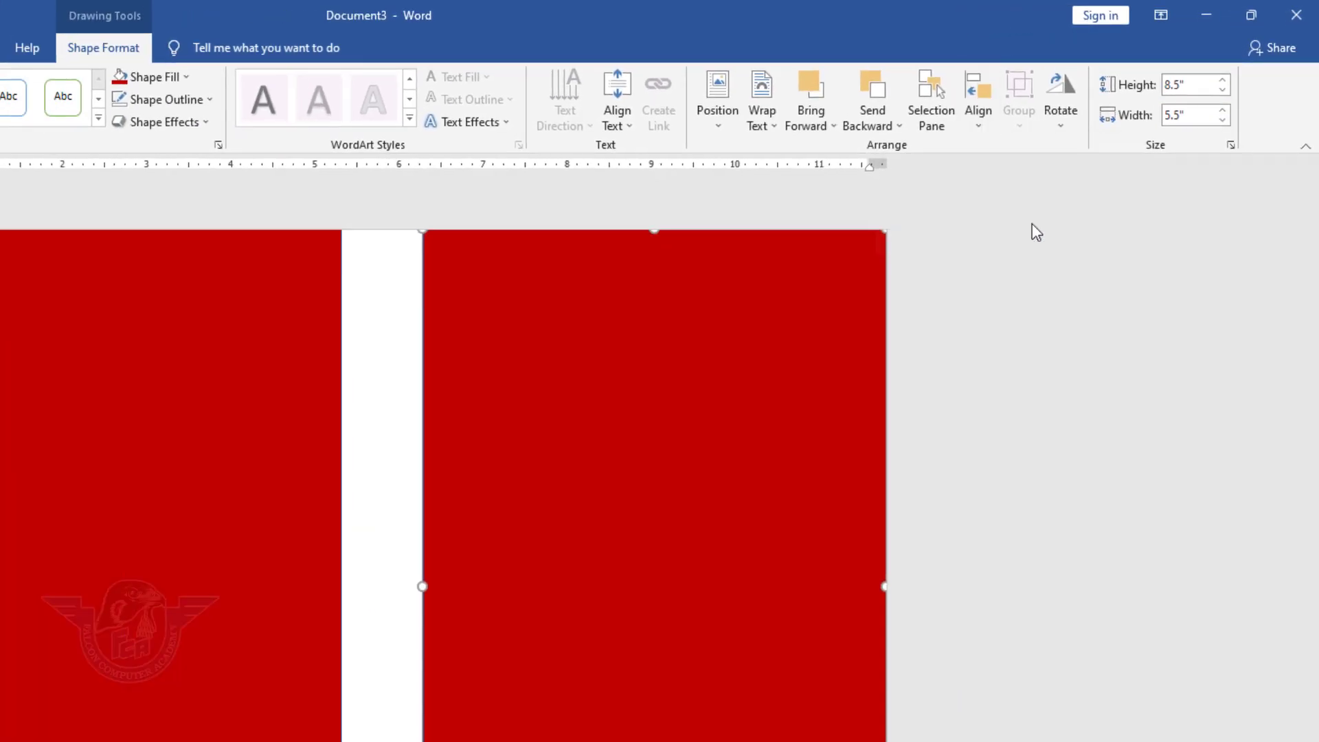
{"action": "left_click", "coordinate": [978, 114]}
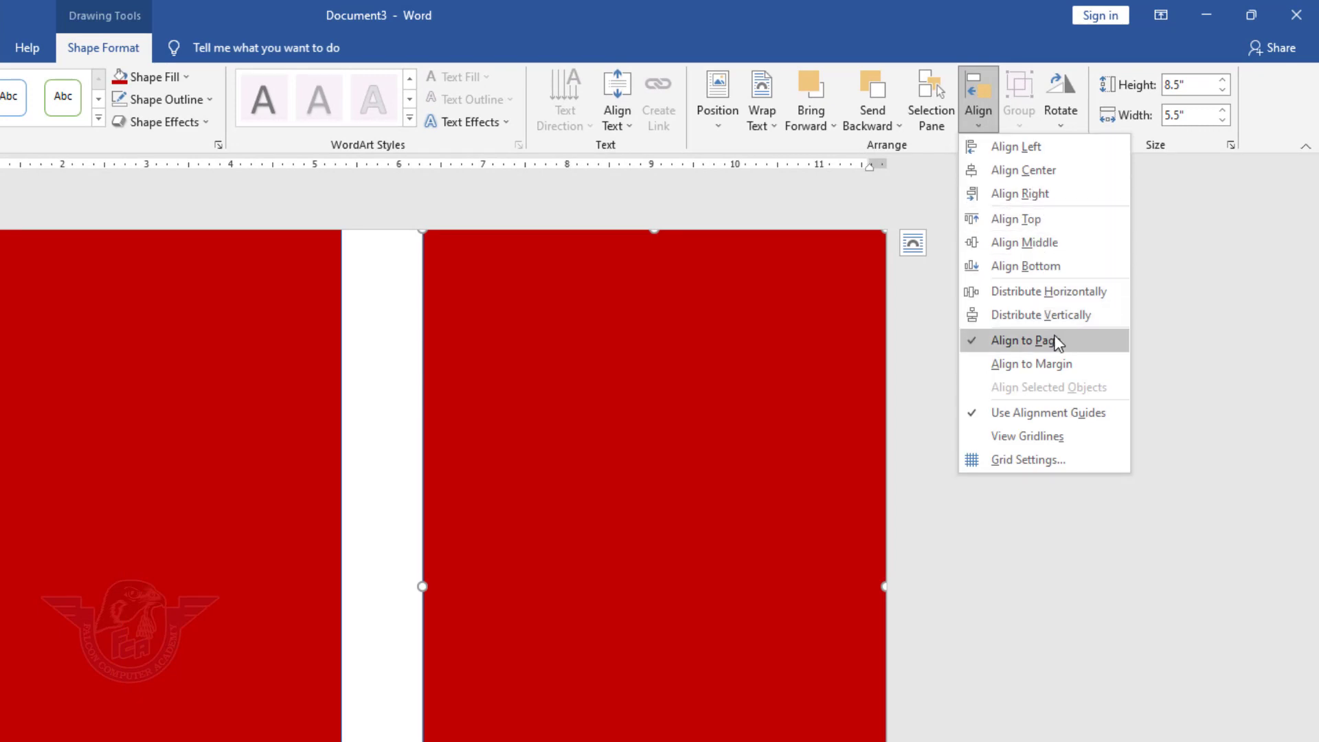
{"action": "left_click", "coordinate": [1031, 194]}
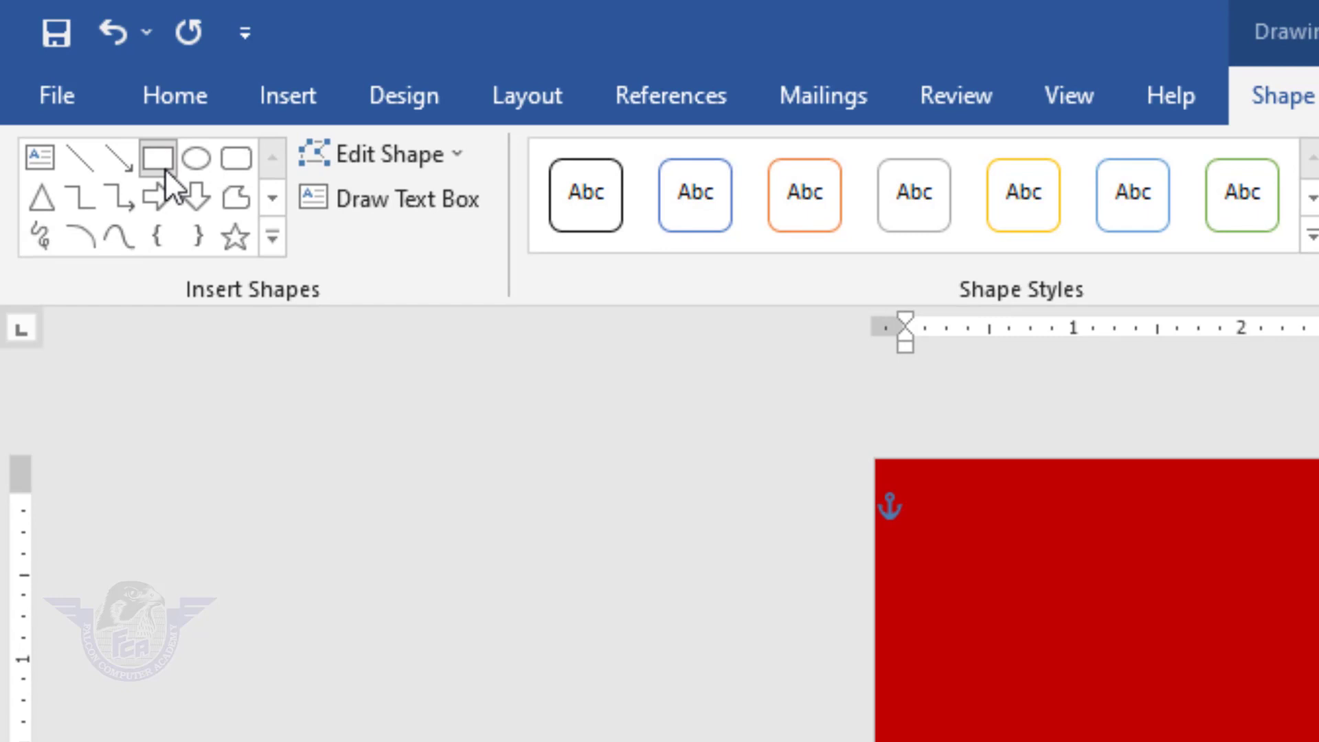
Draw a vertical rectangle about 8.48" high and 1.04" wide in the gap between the two red rectangles.
{"action": "left_click", "coordinate": [165, 167]}
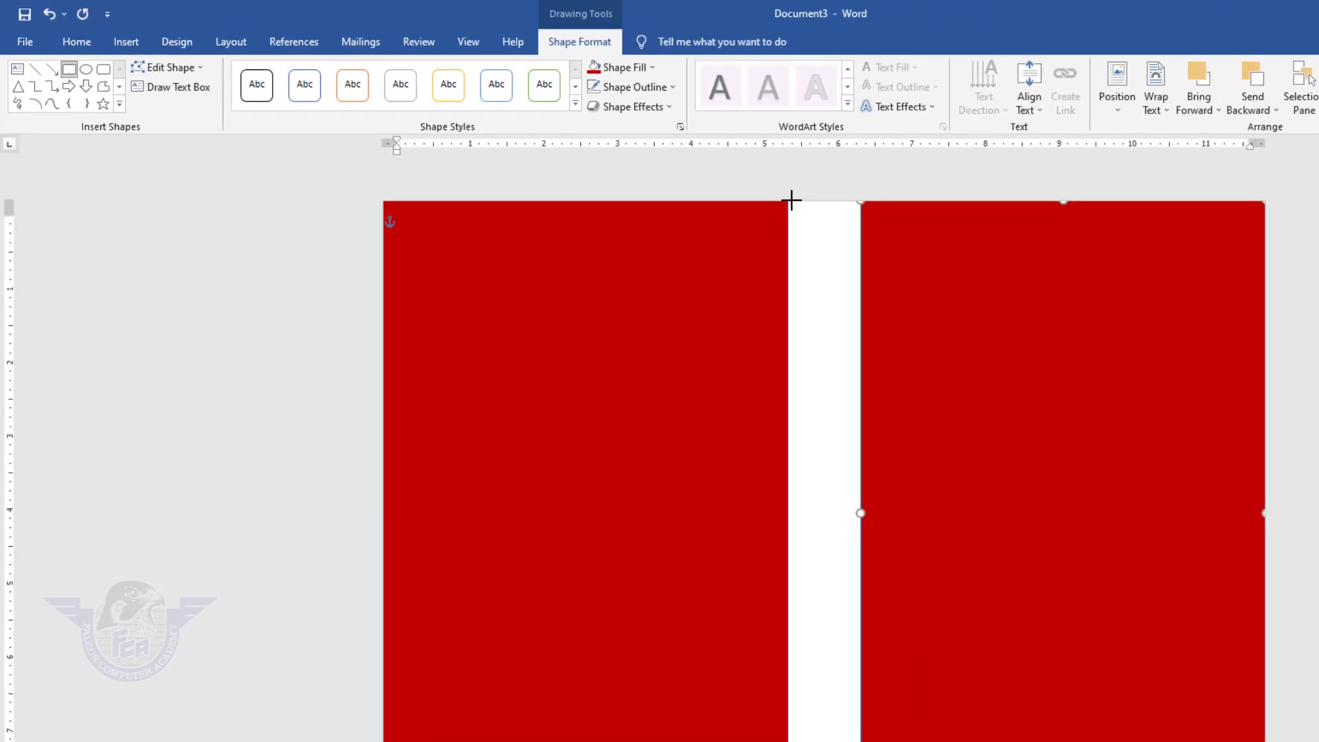
{"action": "left_click_drag", "start_coordinate": [791, 200], "coordinate": [860, 741]}
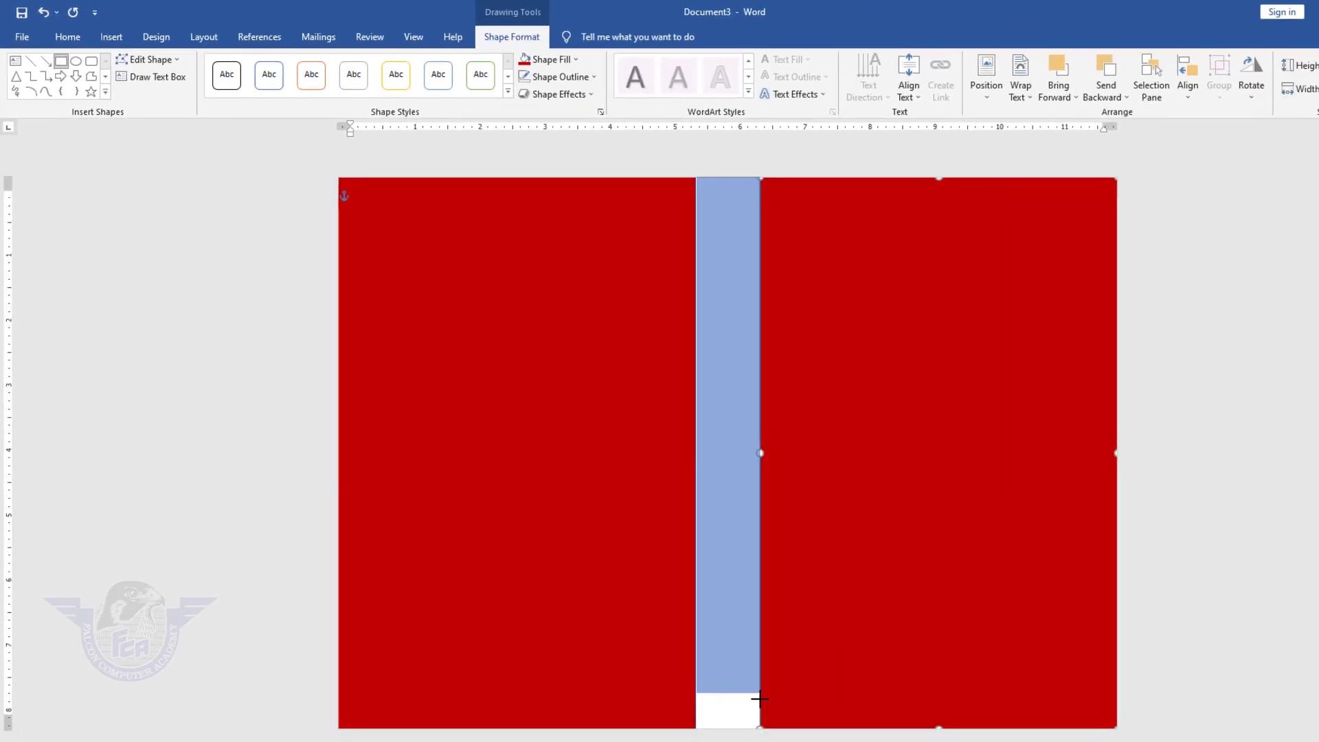
{"action": "mouse_move", "coordinate": [759, 699]}
{"action": "left_mouse_down"}
{"action": "mouse_move", "coordinate": [763, 728]}
{"action": "mouse_move", "coordinate": [746, 711]}
{"action": "left_mouse_up"}
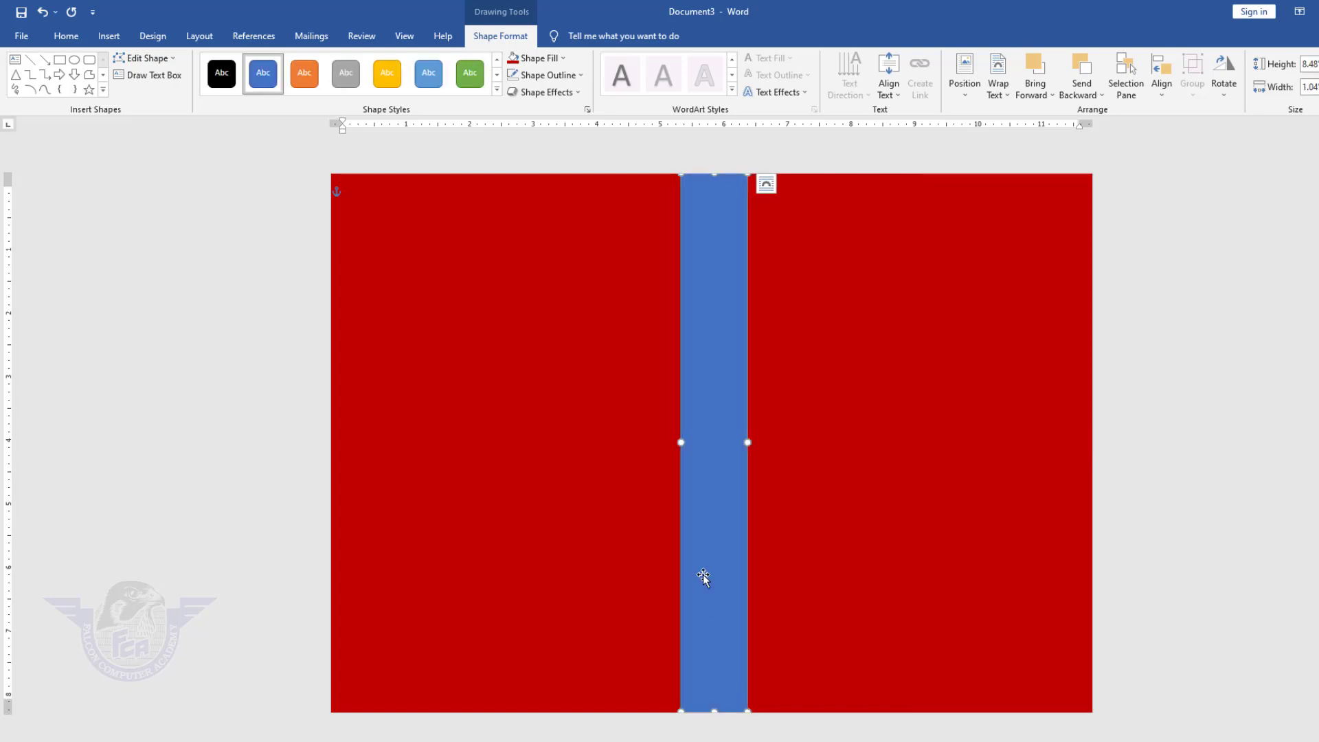
Widen the central strip to slightly overlap both red panels and fill it with the standard blue color.
{"action": "left_click_drag", "start_coordinate": [679, 443], "coordinate": [749, 442]}
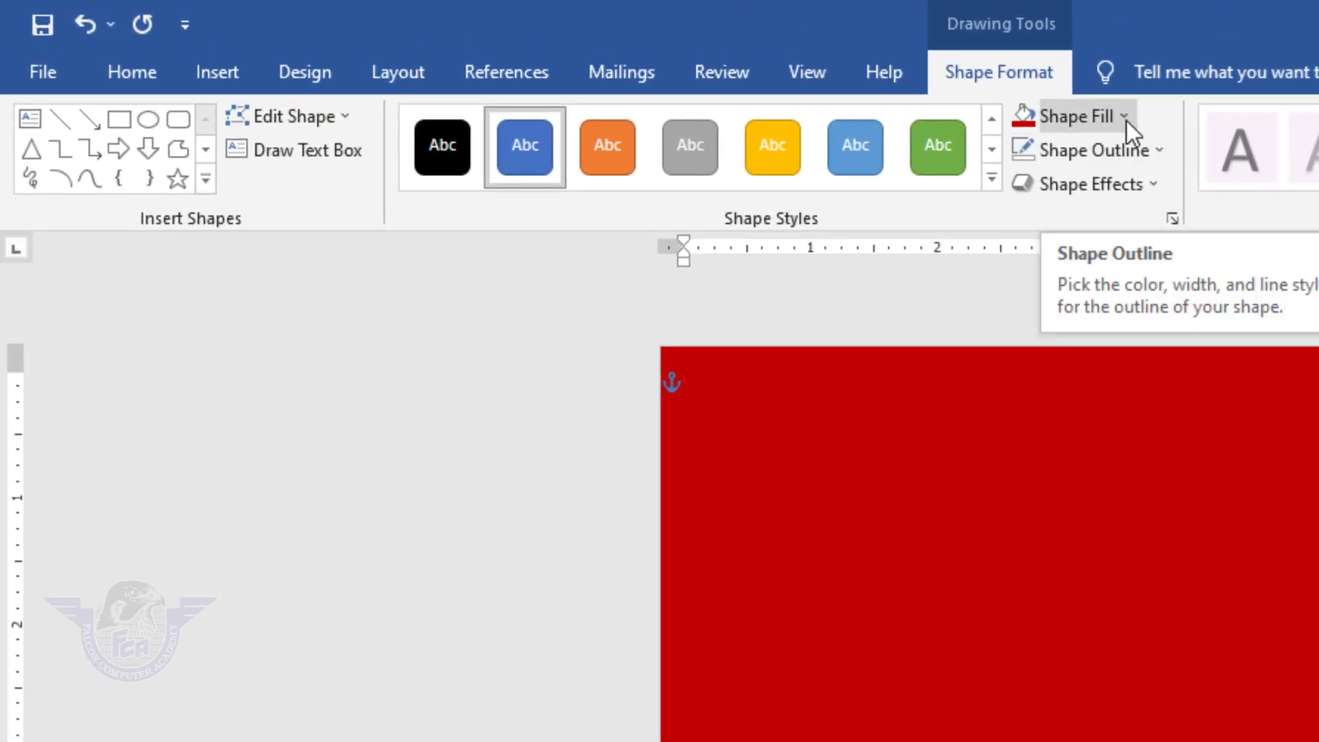
{"action": "left_click", "coordinate": [1125, 115]}
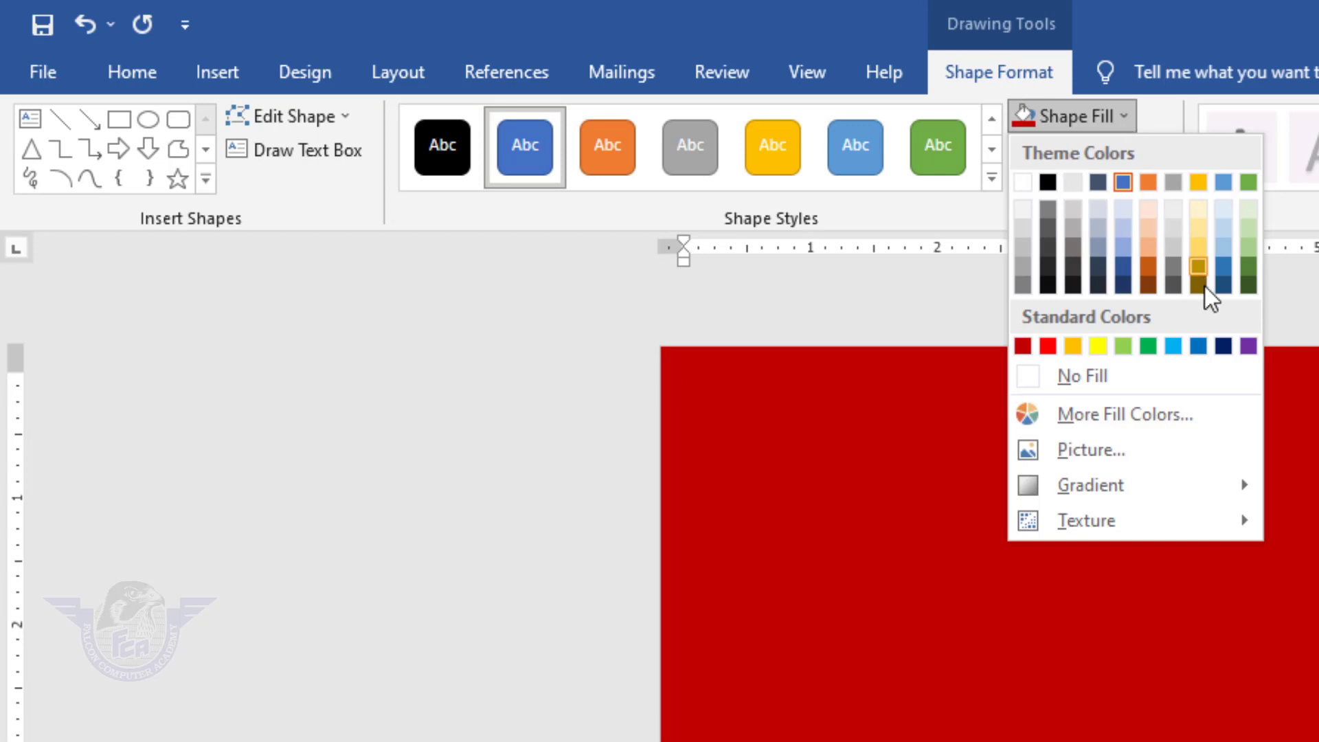
{"action": "left_click", "coordinate": [1197, 345]}
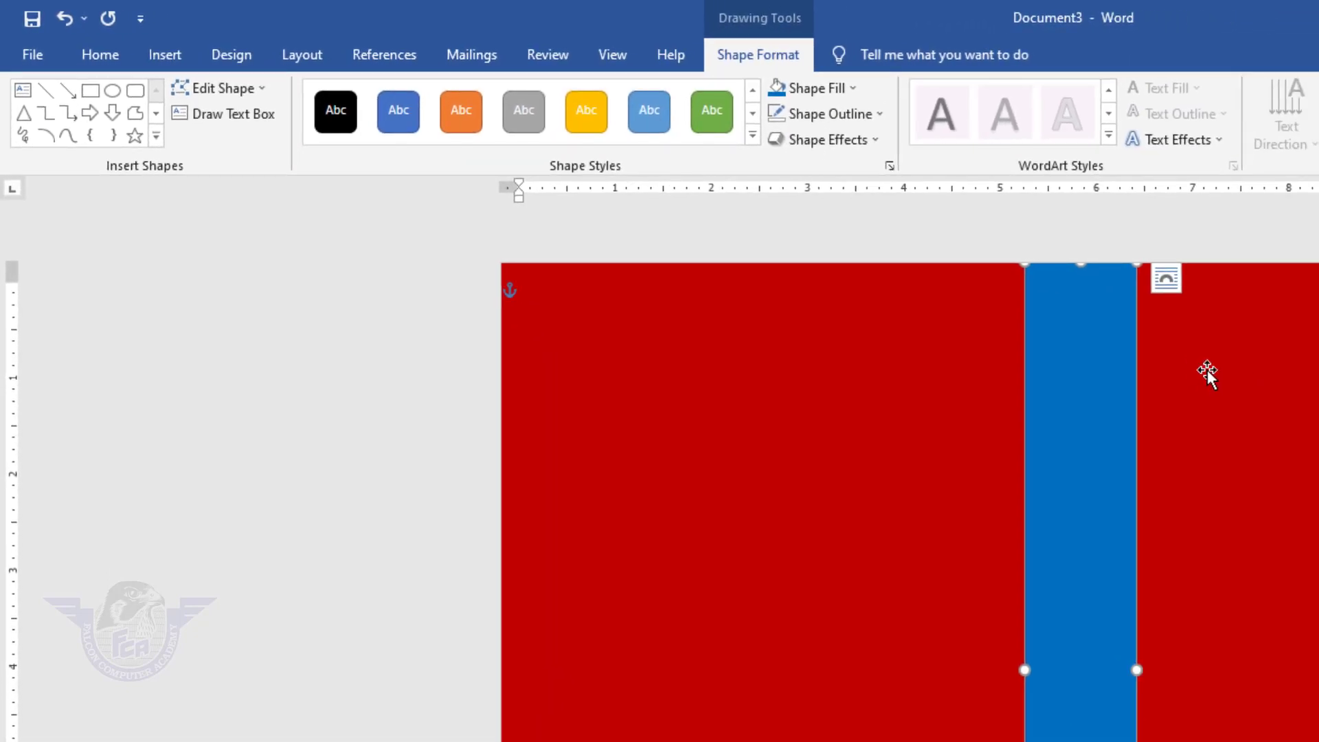
Apply the first preset from the Bevel shape effects to the blue central strip.
{"action": "left_click", "coordinate": [876, 141]}
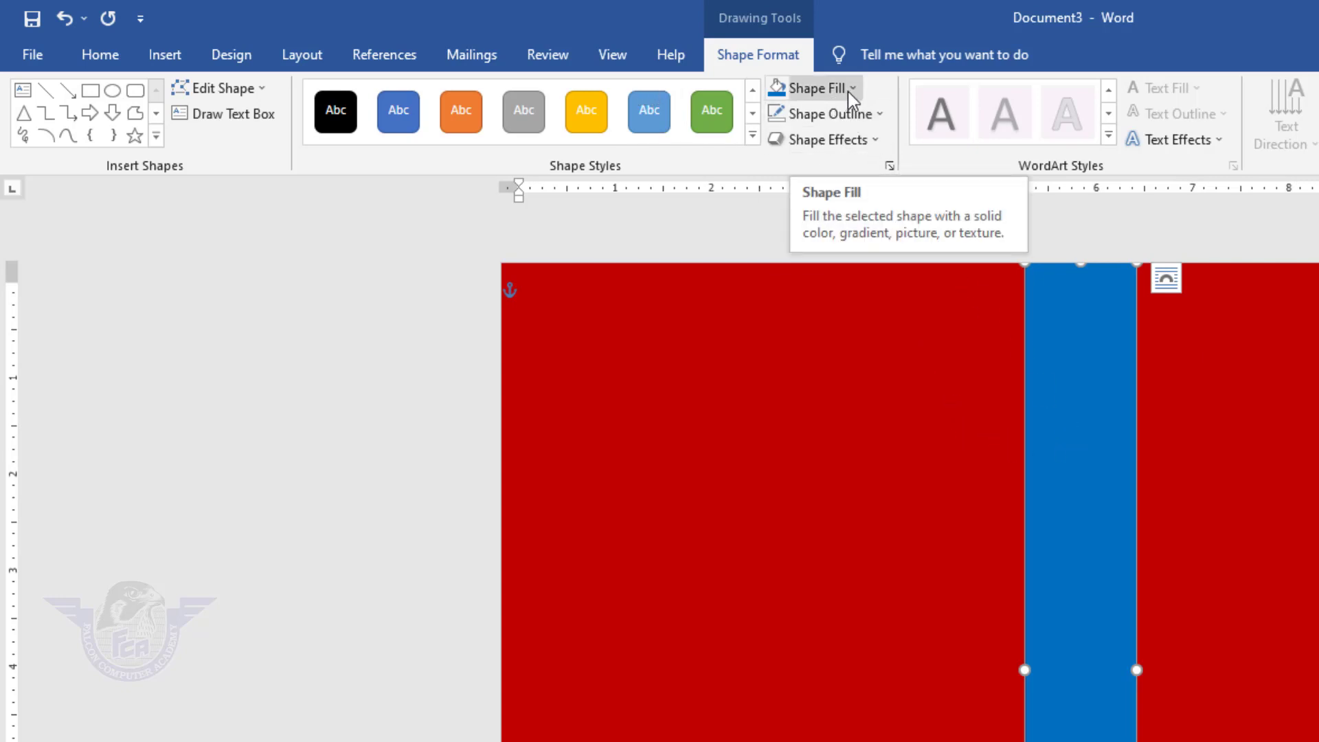
{"action": "left_click", "coordinate": [867, 154]}
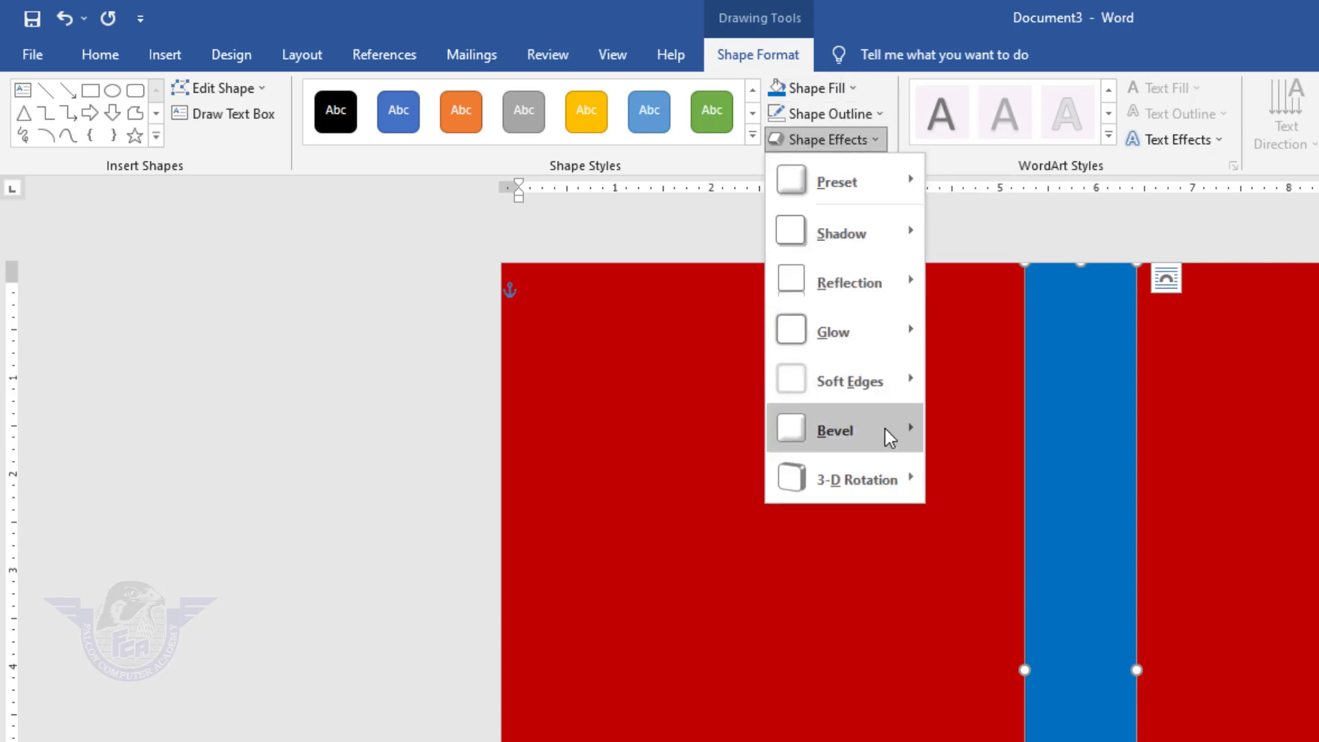
{"action": "mouse_move", "coordinate": [885, 429]}
{"action": "left_click", "coordinate": [959, 543]}
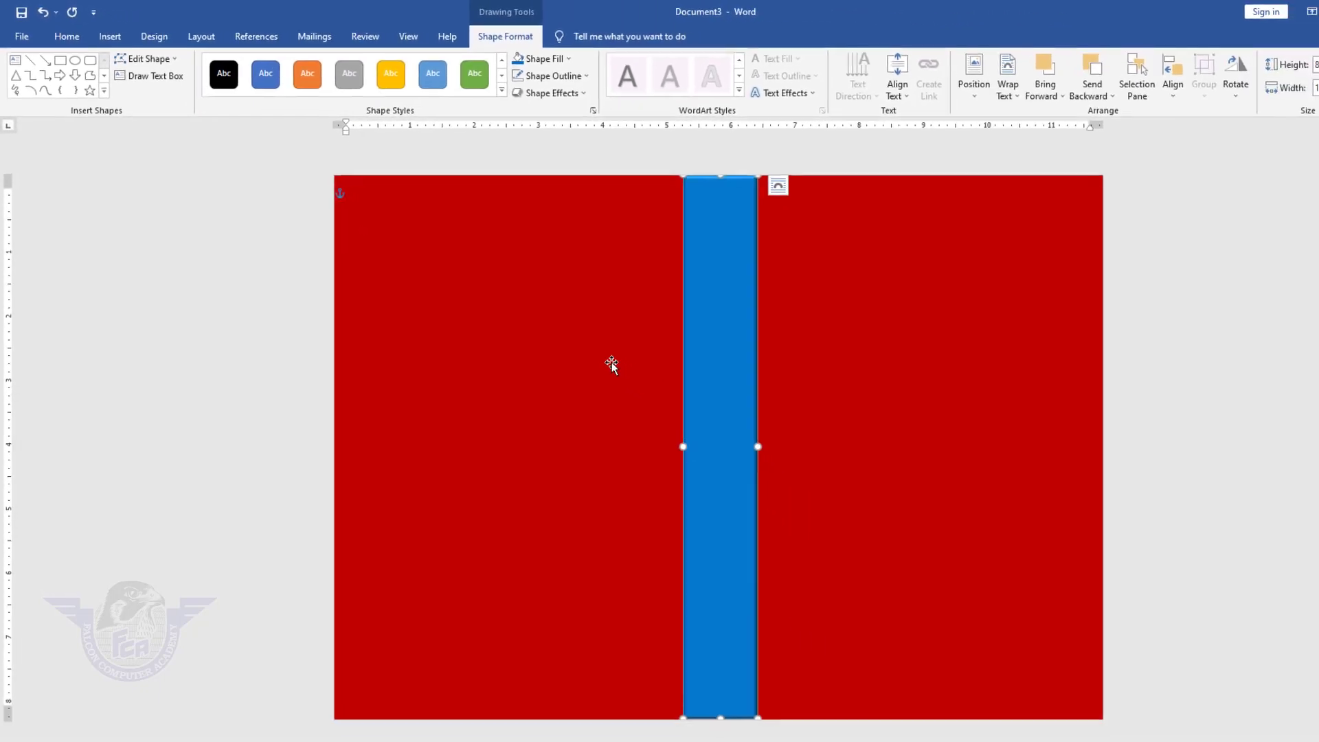
Apply the first Bevel preset to the red panel on each side of the blue strip.
{"action": "left_click", "coordinate": [831, 491]}
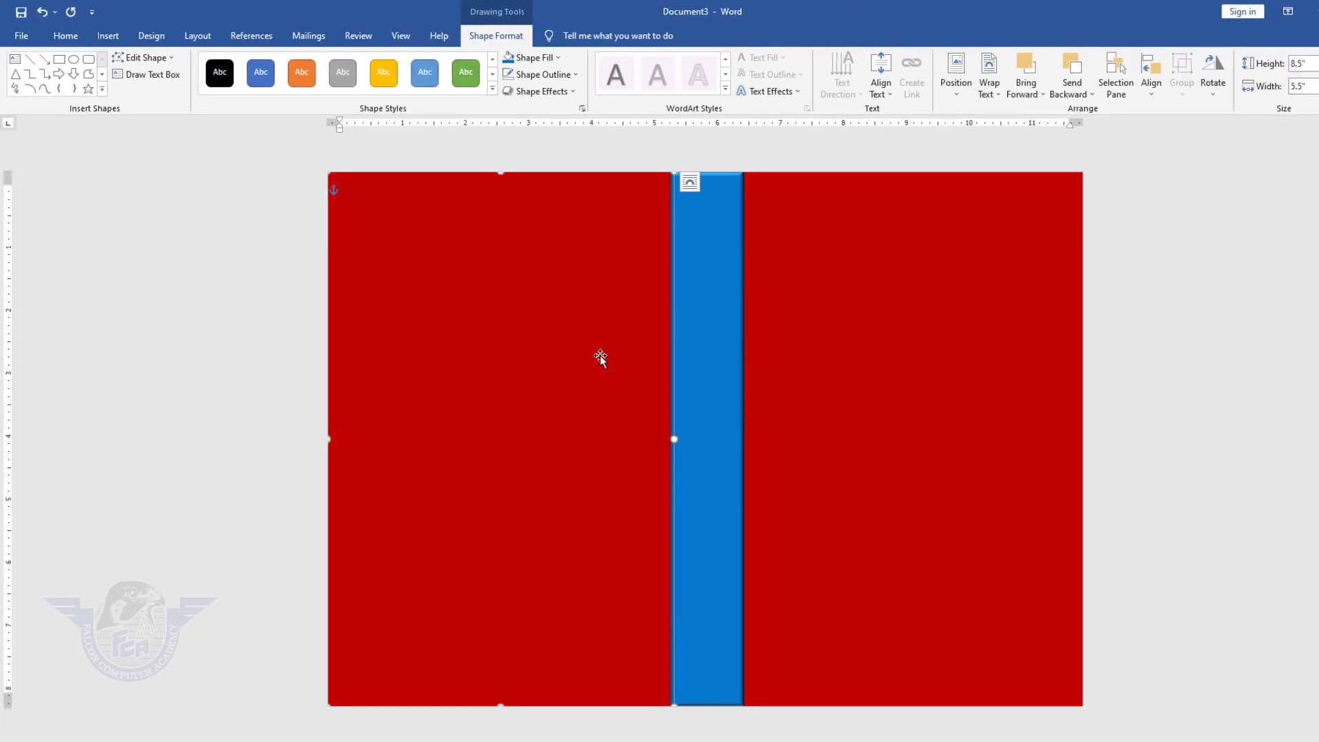
{"action": "left_click", "coordinate": [568, 92]}
{"action": "mouse_move", "coordinate": [582, 276]}
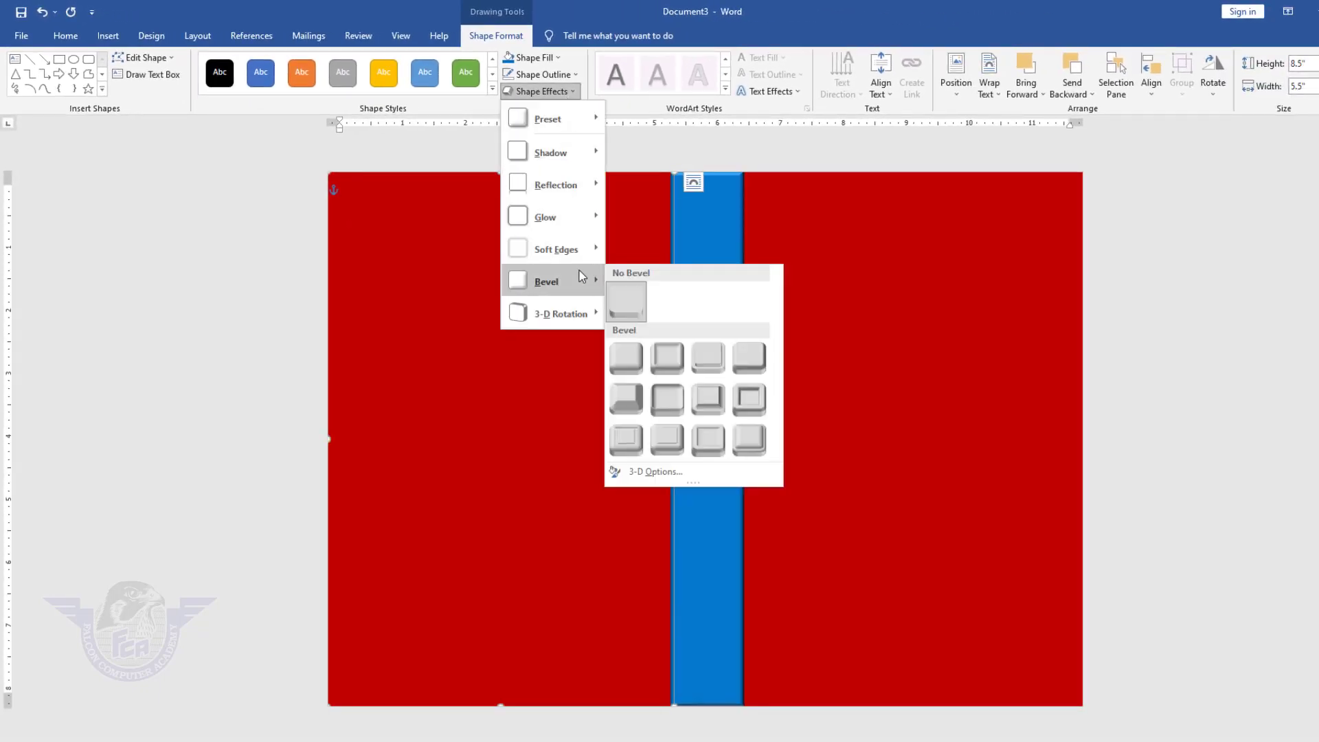
{"action": "left_click", "coordinate": [629, 346]}
{"action": "left_click", "coordinate": [811, 309]}
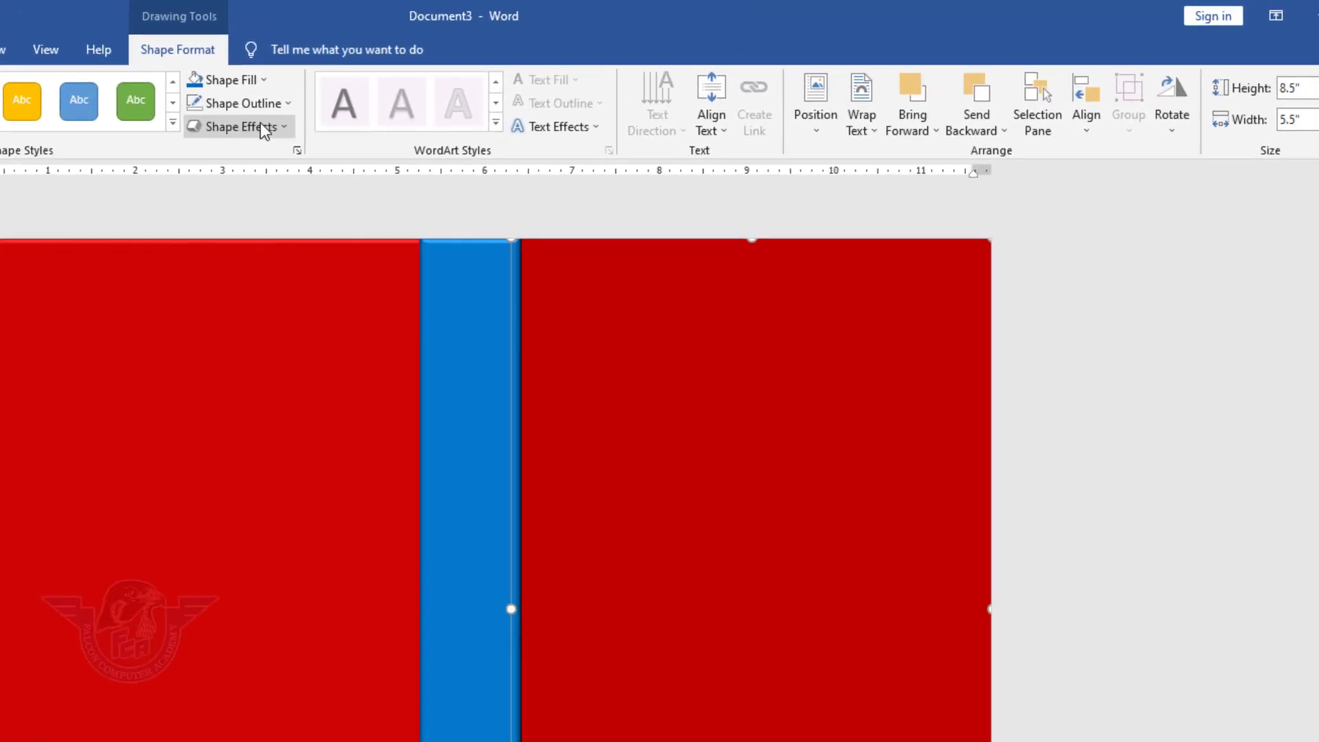
{"action": "left_click", "coordinate": [538, 91]}
{"action": "mouse_move", "coordinate": [295, 385]}
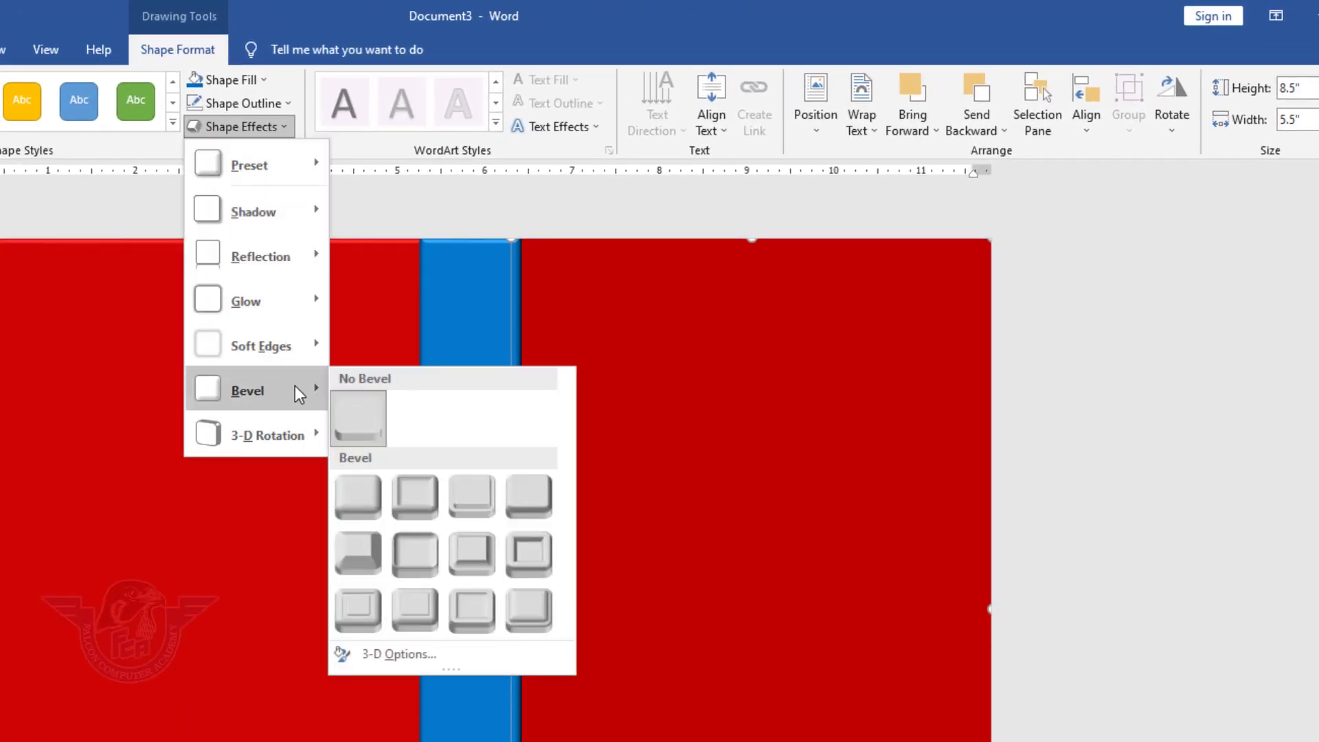
{"action": "left_click", "coordinate": [360, 488]}
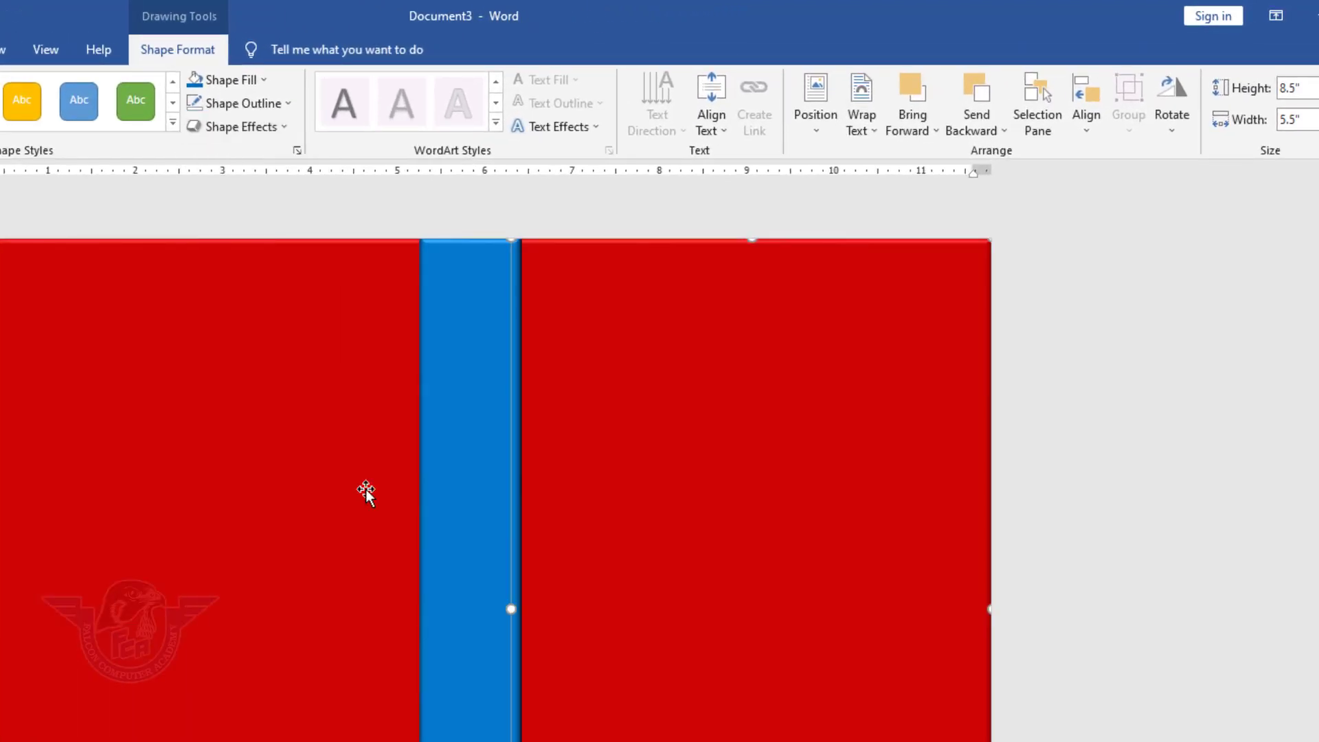
{"action": "left_click", "coordinate": [1049, 473]}
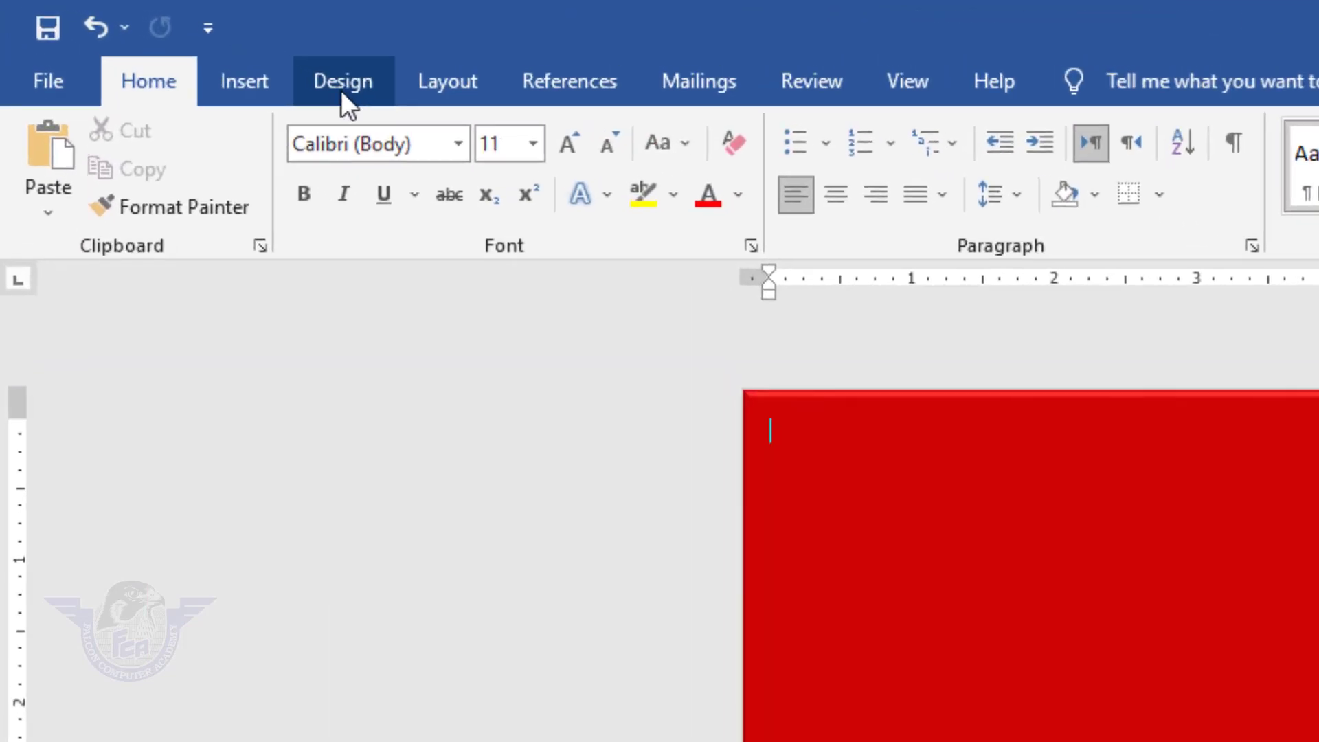
Draw a horizontal rectangle about 3" high across the full page width, starting about 1" below the page's top edge.
{"action": "left_click", "coordinate": [262, 95]}
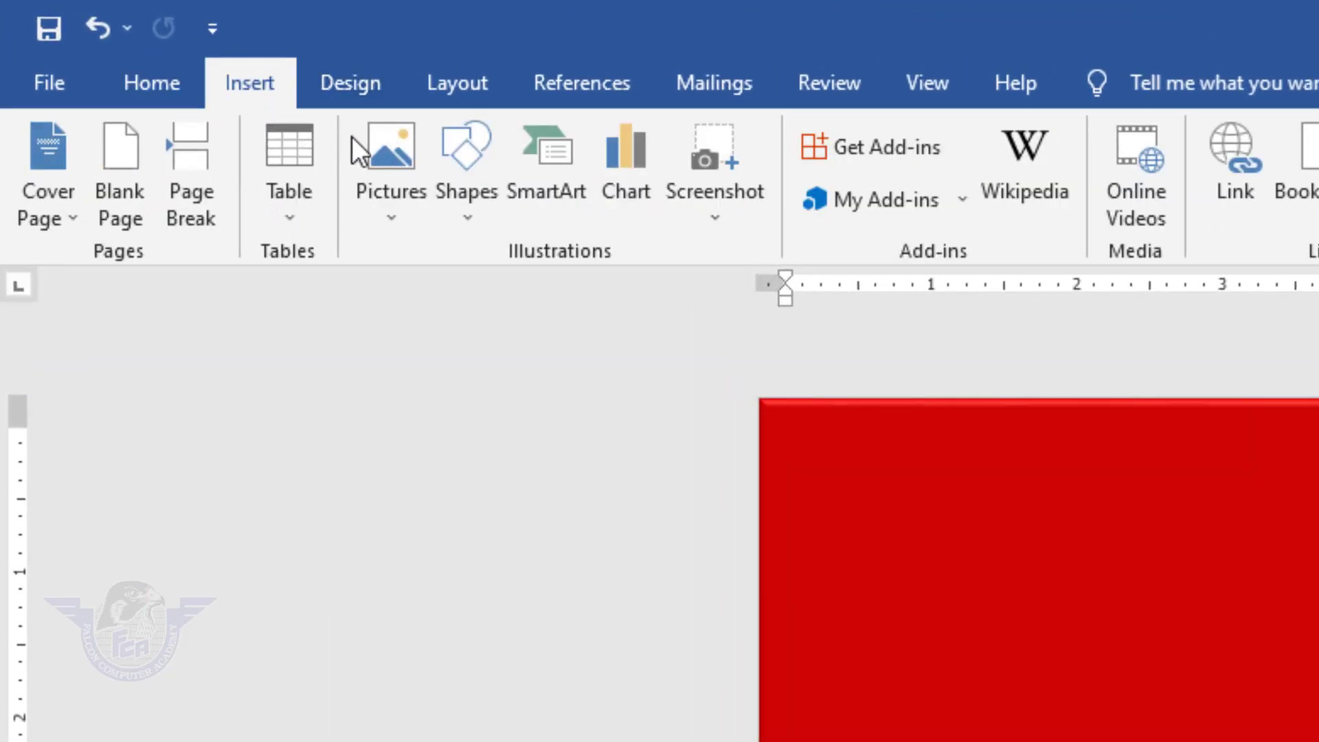
{"action": "left_click", "coordinate": [470, 223]}
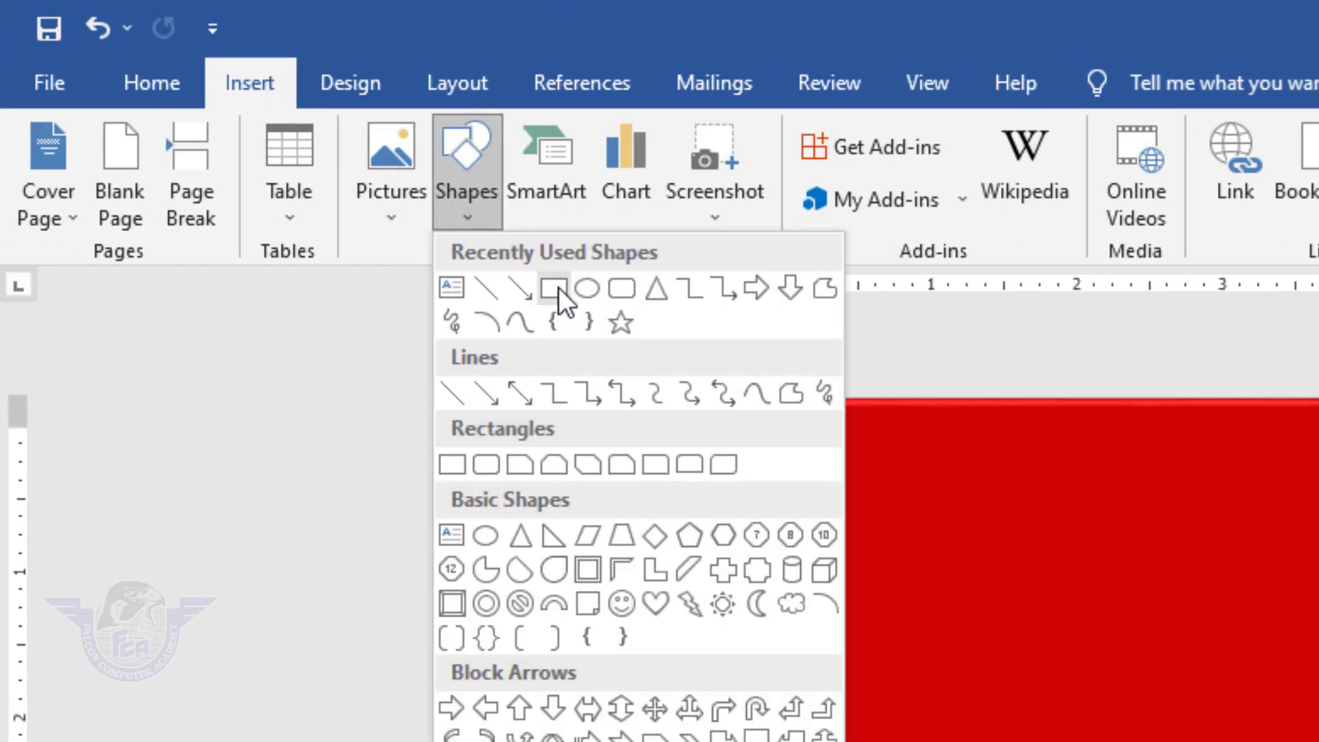
{"action": "left_click", "coordinate": [556, 289]}
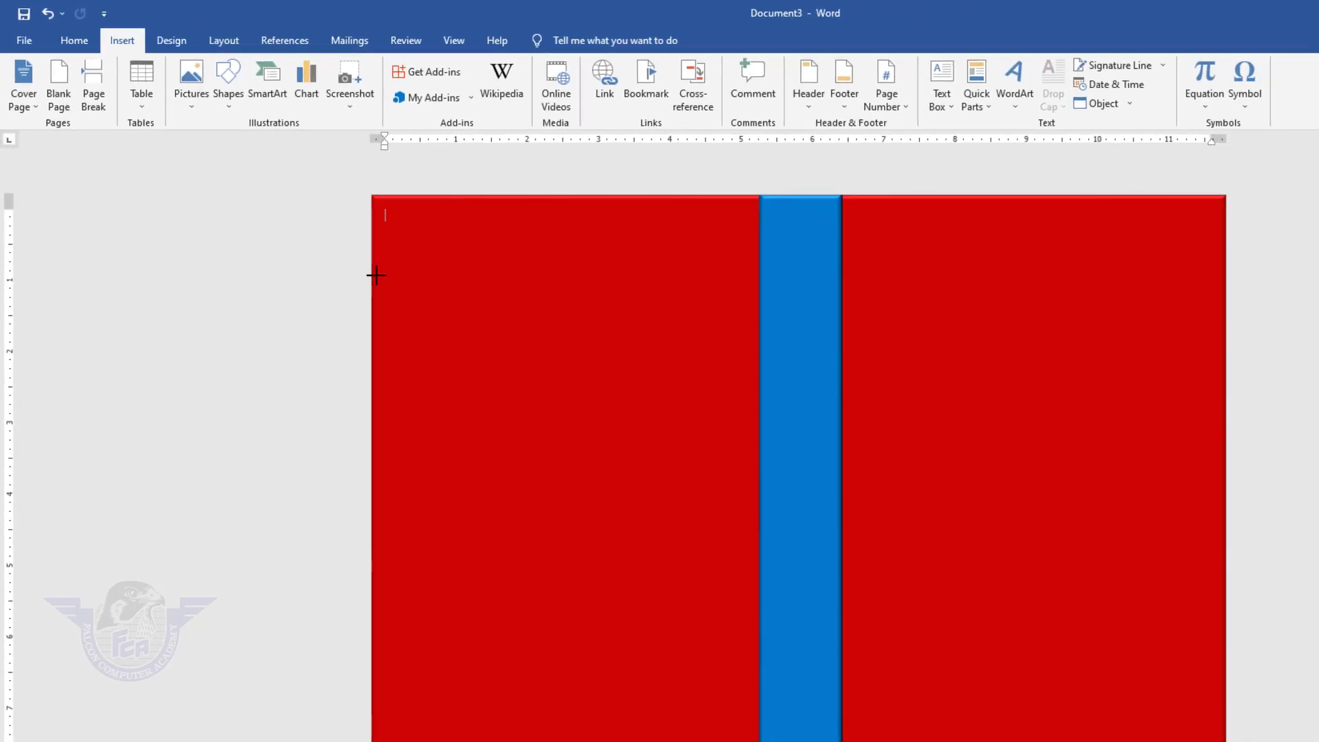
{"action": "left_click_drag", "start_coordinate": [741, 535], "coordinate": [909, 741]}
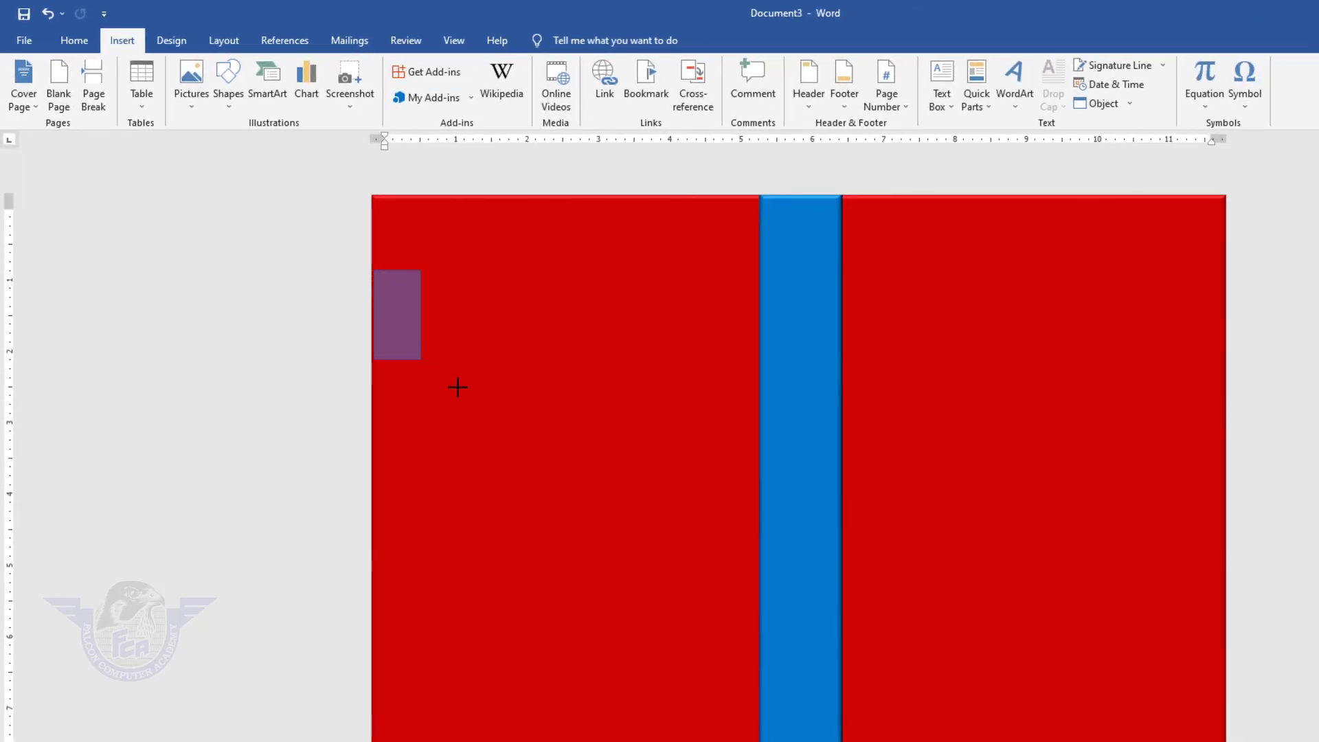
{"action": "left_click_drag", "start_coordinate": [457, 387], "coordinate": [1225, 489]}
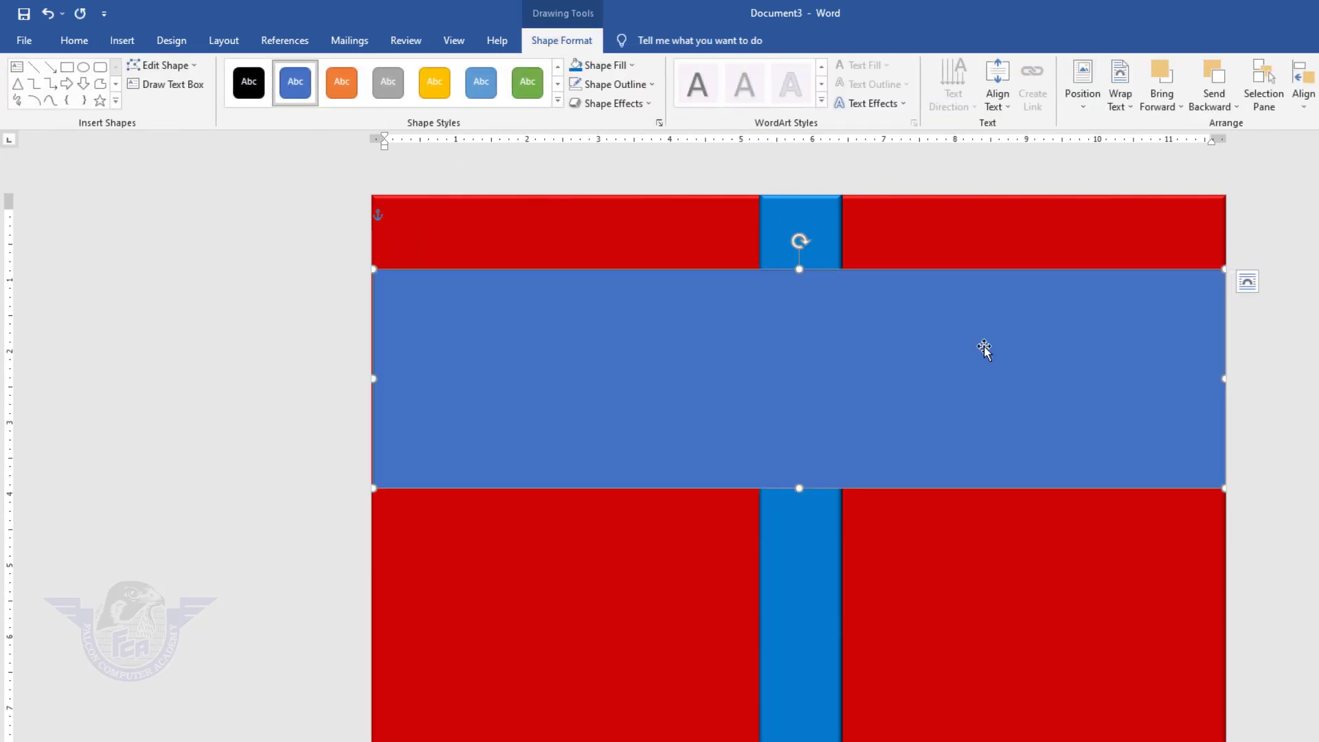
Give the horizontal rectangle a white fill without outline and extend its left side to the page's left edge.
{"action": "left_click", "coordinate": [630, 66]}
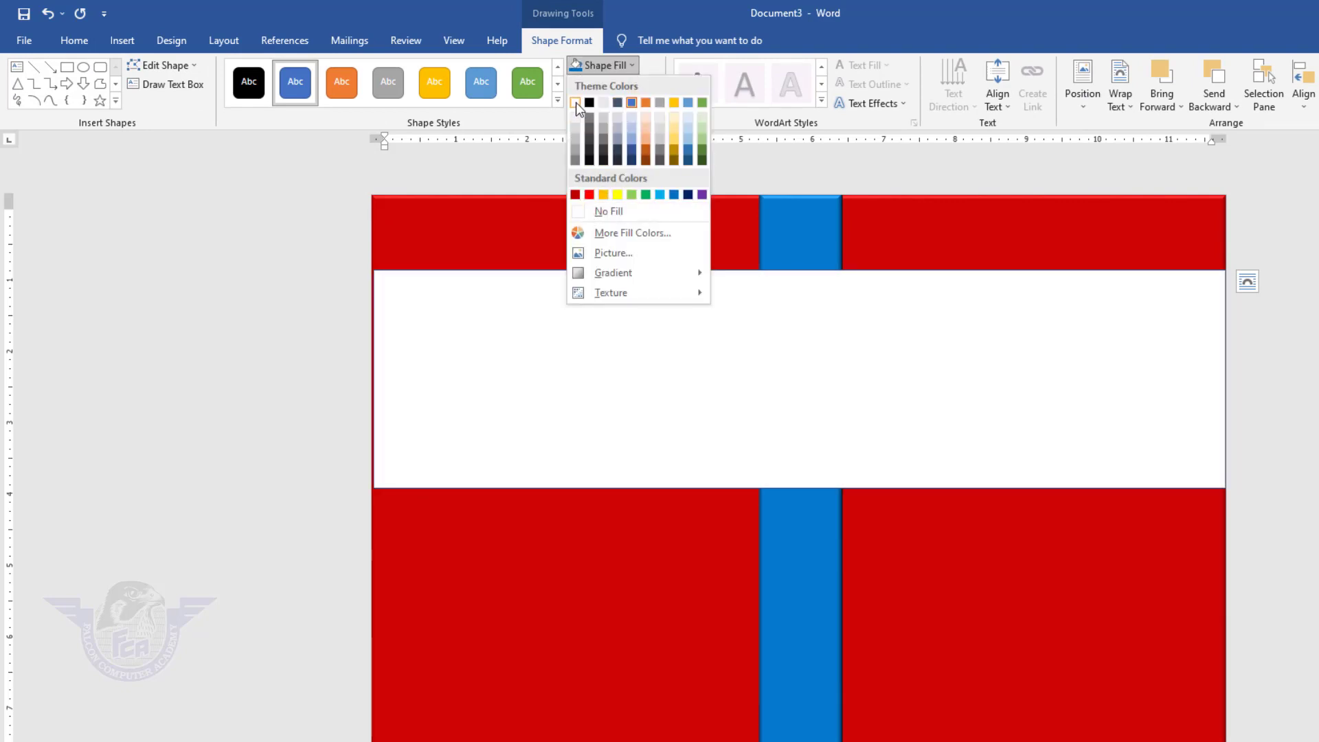
{"action": "key", "text": "Escape"}
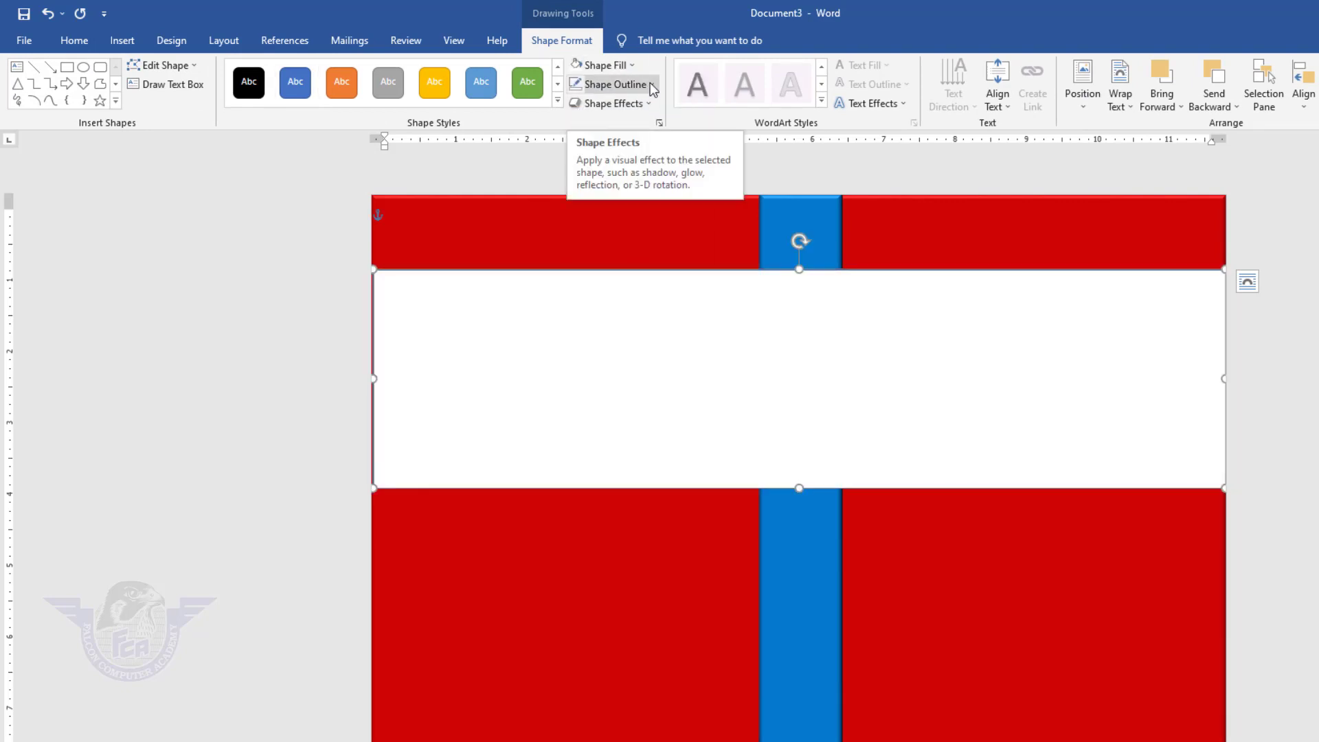
{"action": "left_click", "coordinate": [648, 85]}
{"action": "left_click", "coordinate": [595, 229]}
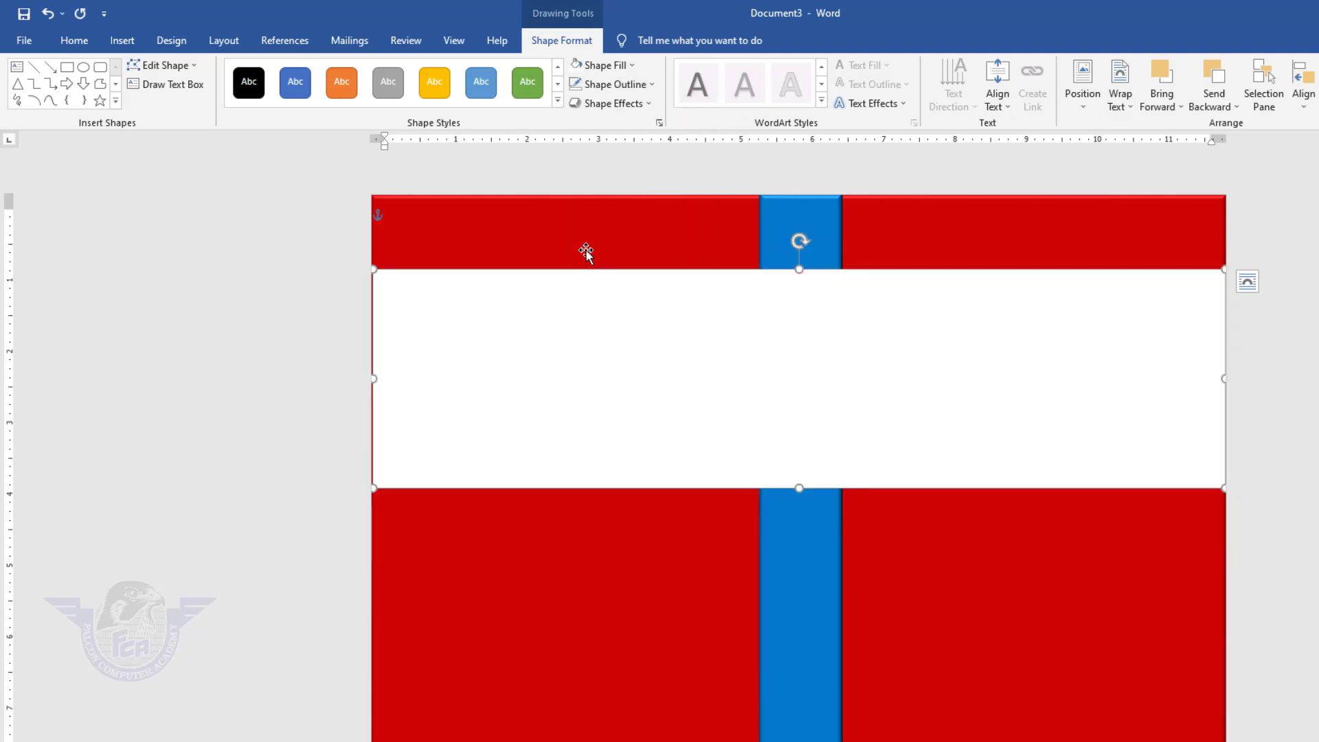
{"action": "left_click_drag", "start_coordinate": [376, 380], "coordinate": [371, 378]}
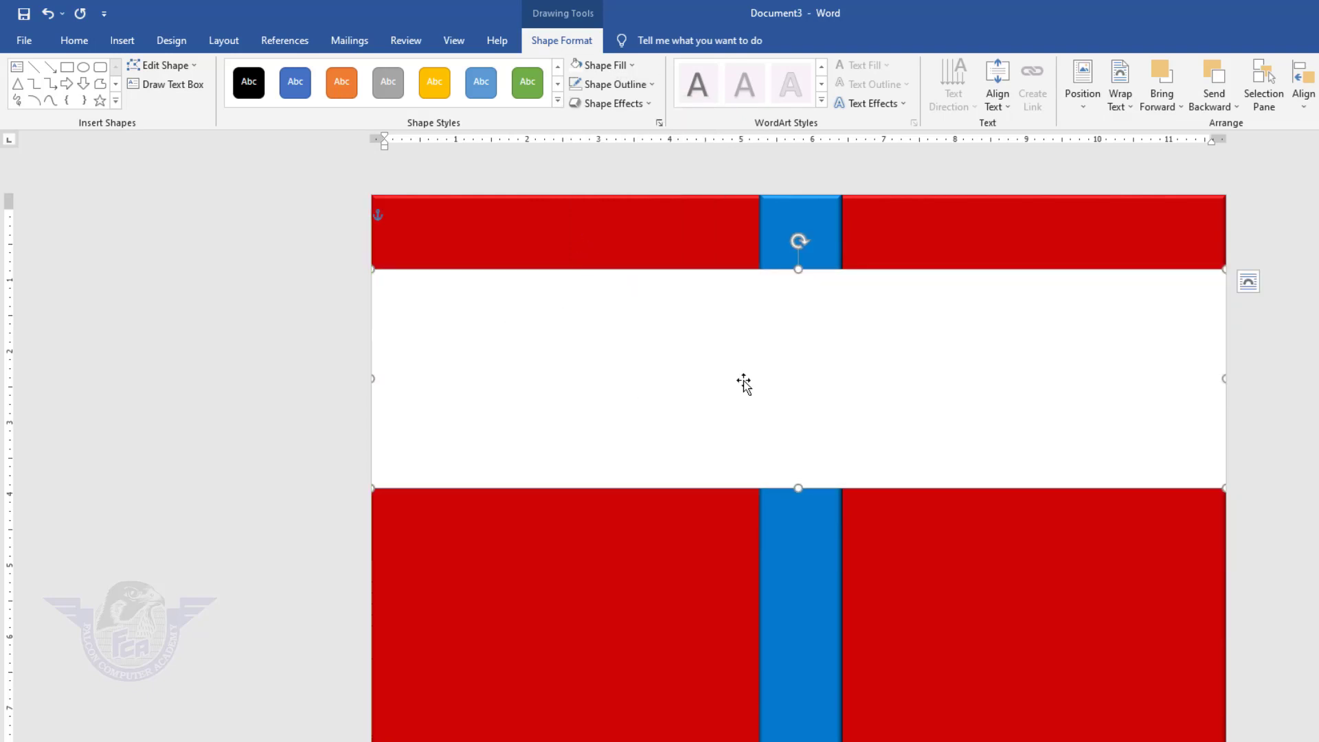
Bring the blue central strip to the front, over the white band.
{"action": "left_click", "coordinate": [814, 230]}
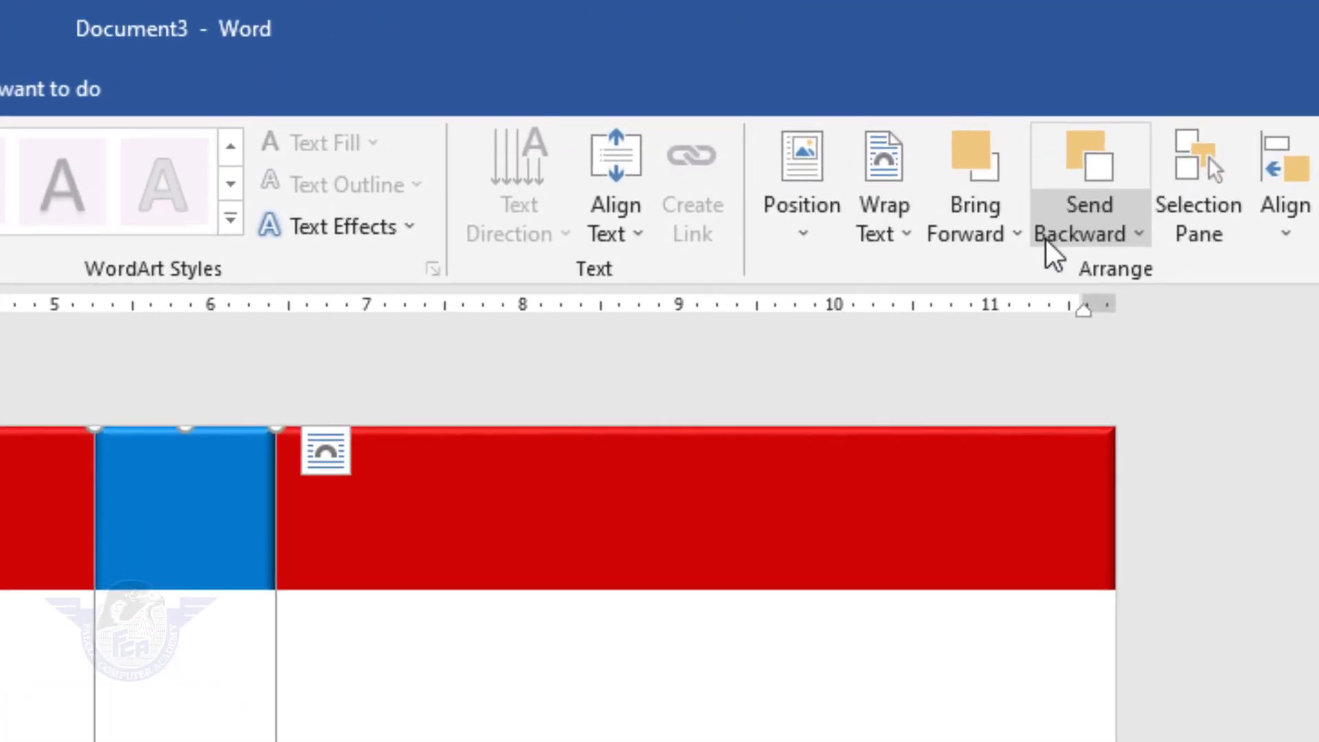
{"action": "left_click", "coordinate": [1017, 235]}
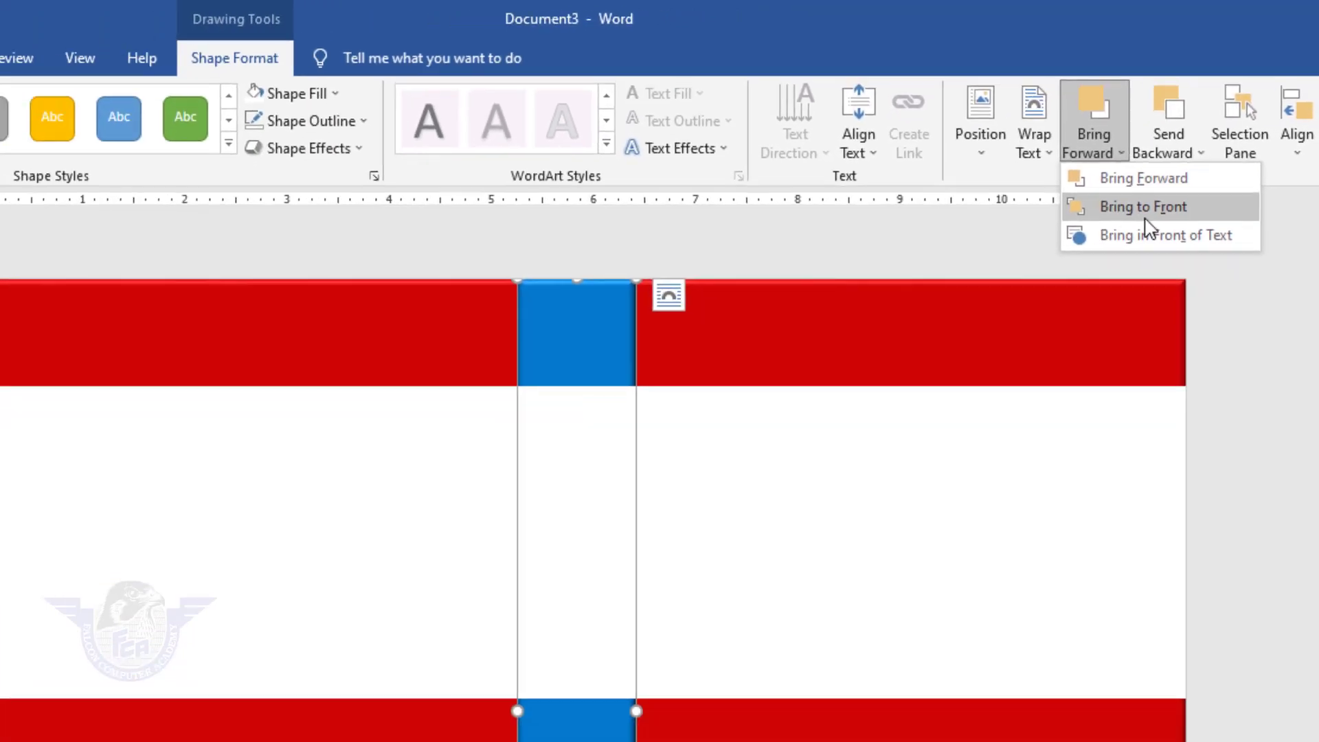
{"action": "left_click", "coordinate": [1157, 197]}
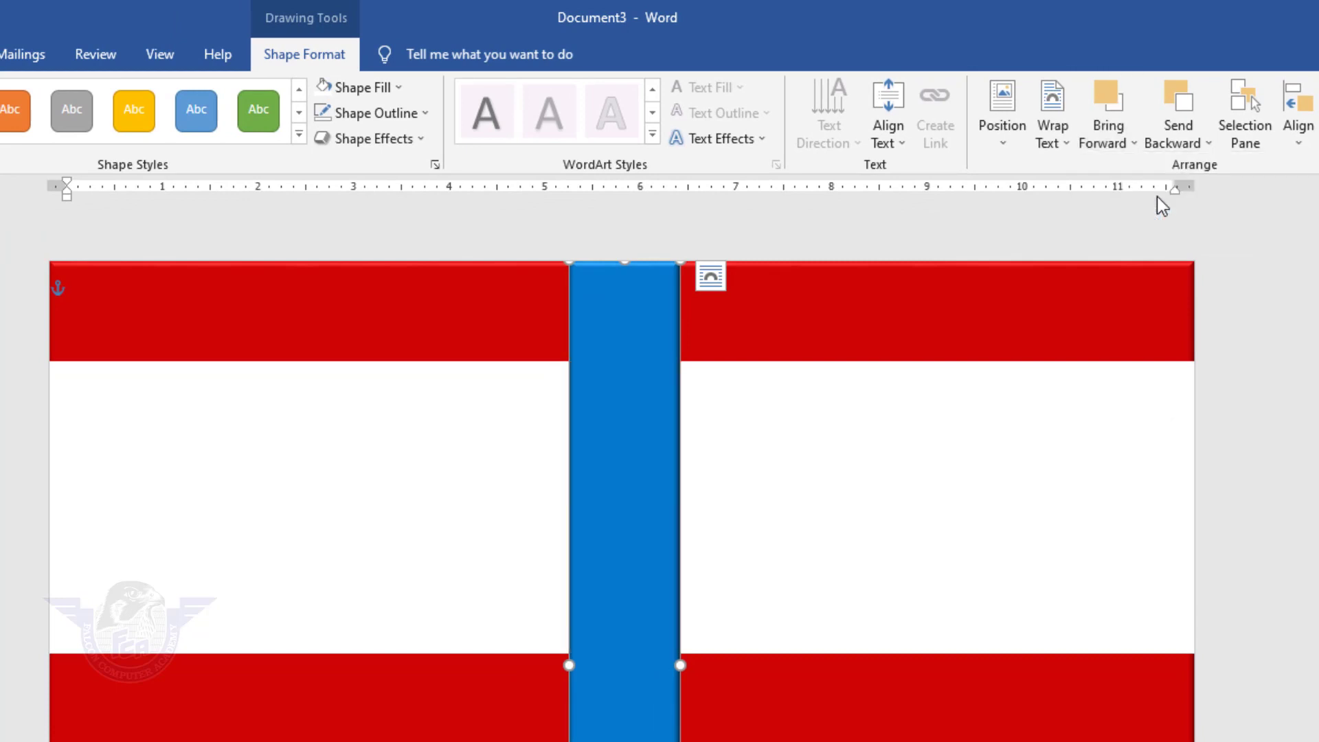
Apply the first Bevel preset to the white band and stretch its left side back to the page's left edge.
{"action": "left_click", "coordinate": [939, 490]}
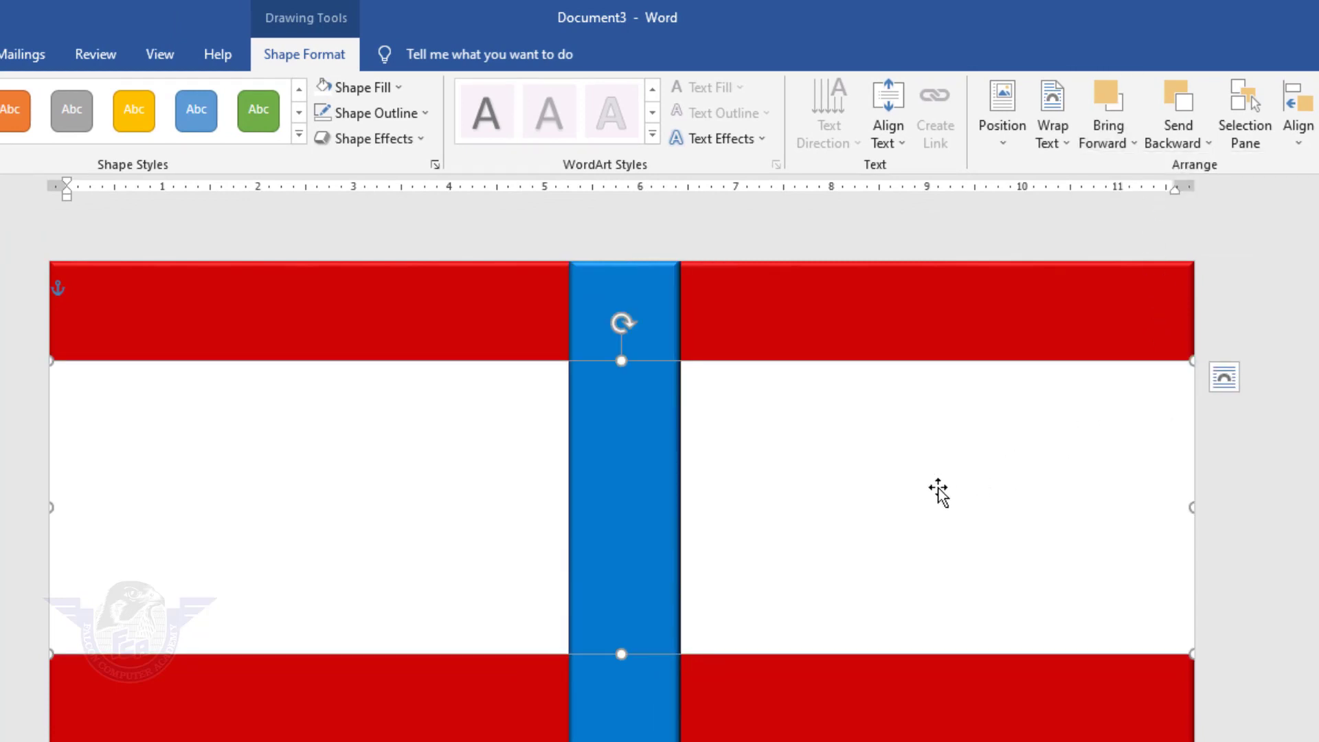
{"action": "left_click", "coordinate": [419, 146]}
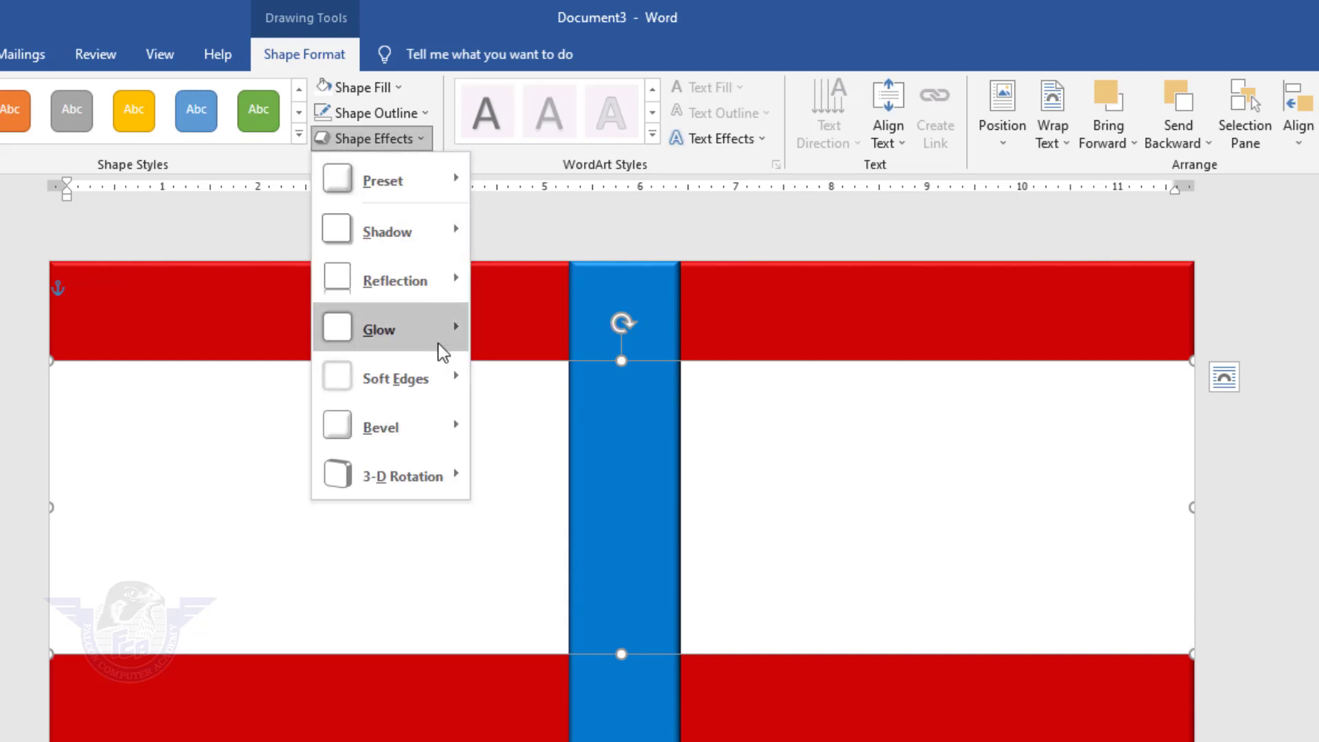
{"action": "mouse_move", "coordinate": [438, 443]}
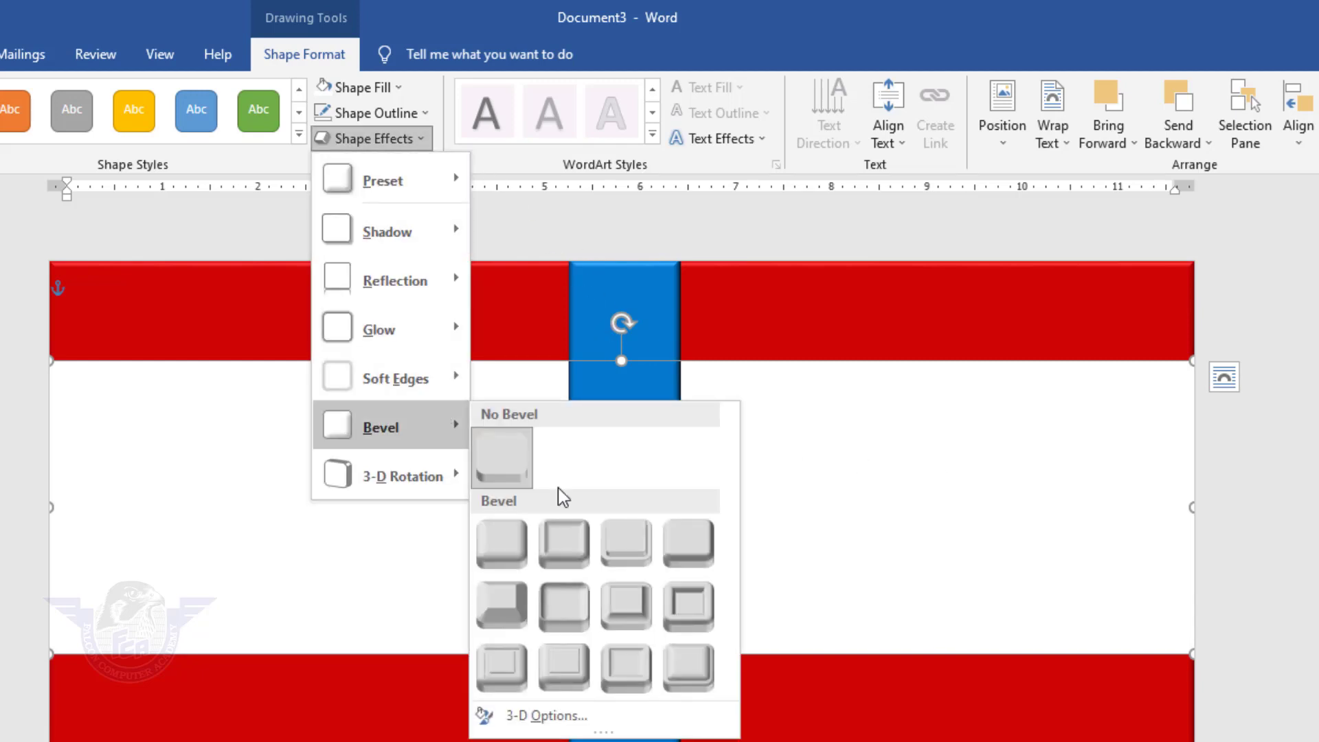
{"action": "left_click", "coordinate": [501, 546]}
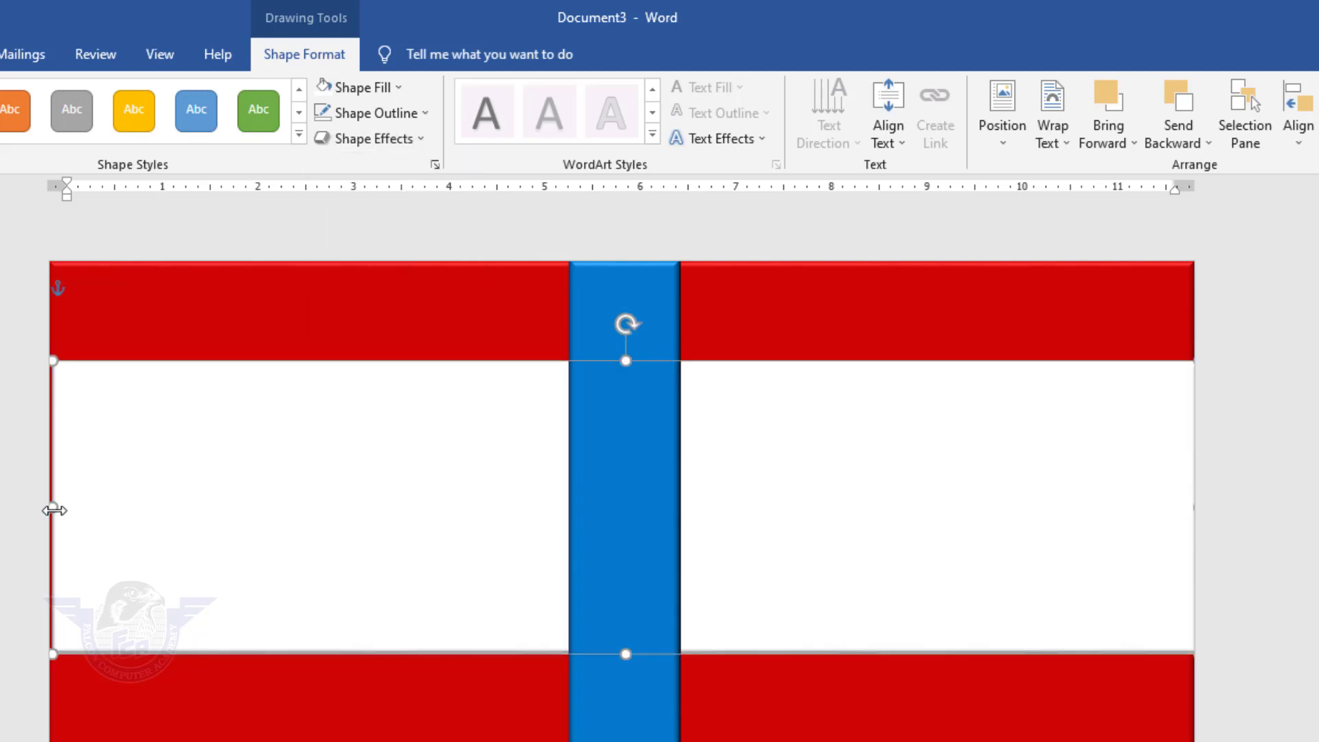
{"action": "left_click_drag", "start_coordinate": [54, 510], "coordinate": [42, 507]}
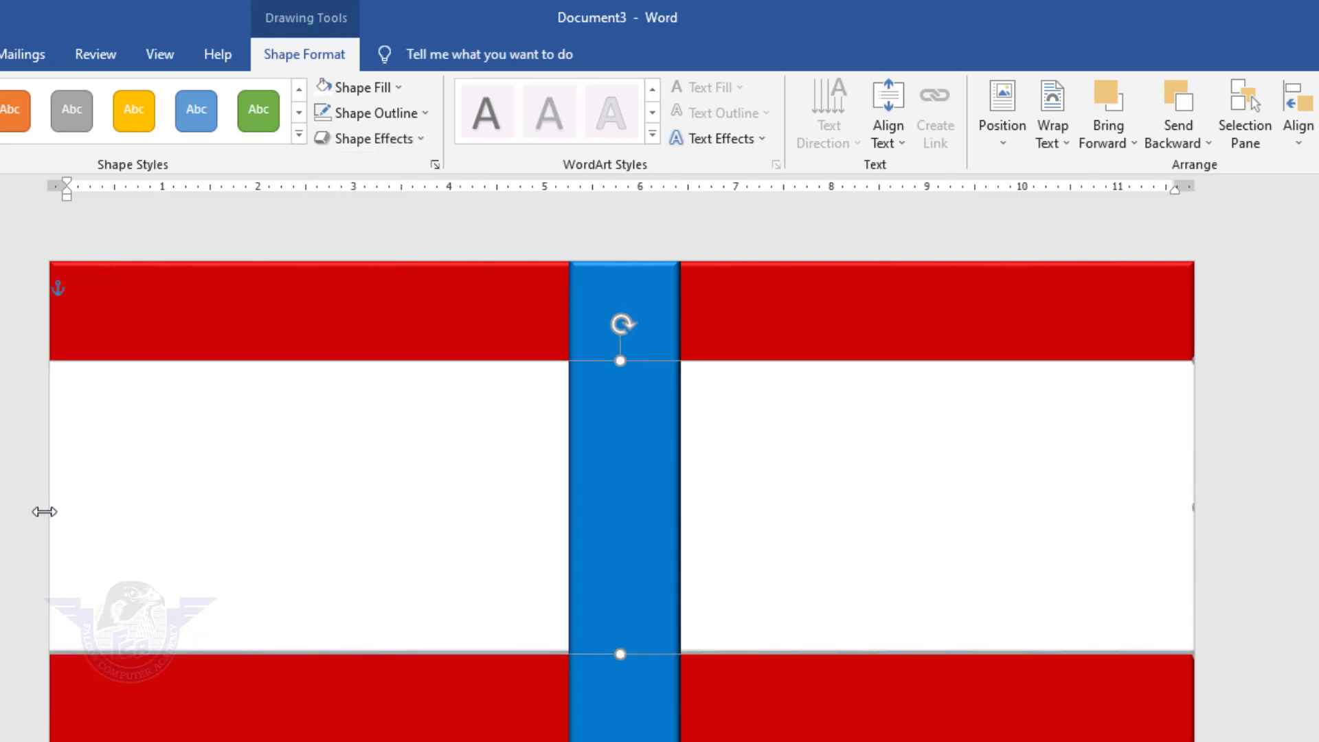
{"action": "left_click", "coordinate": [1315, 585]}
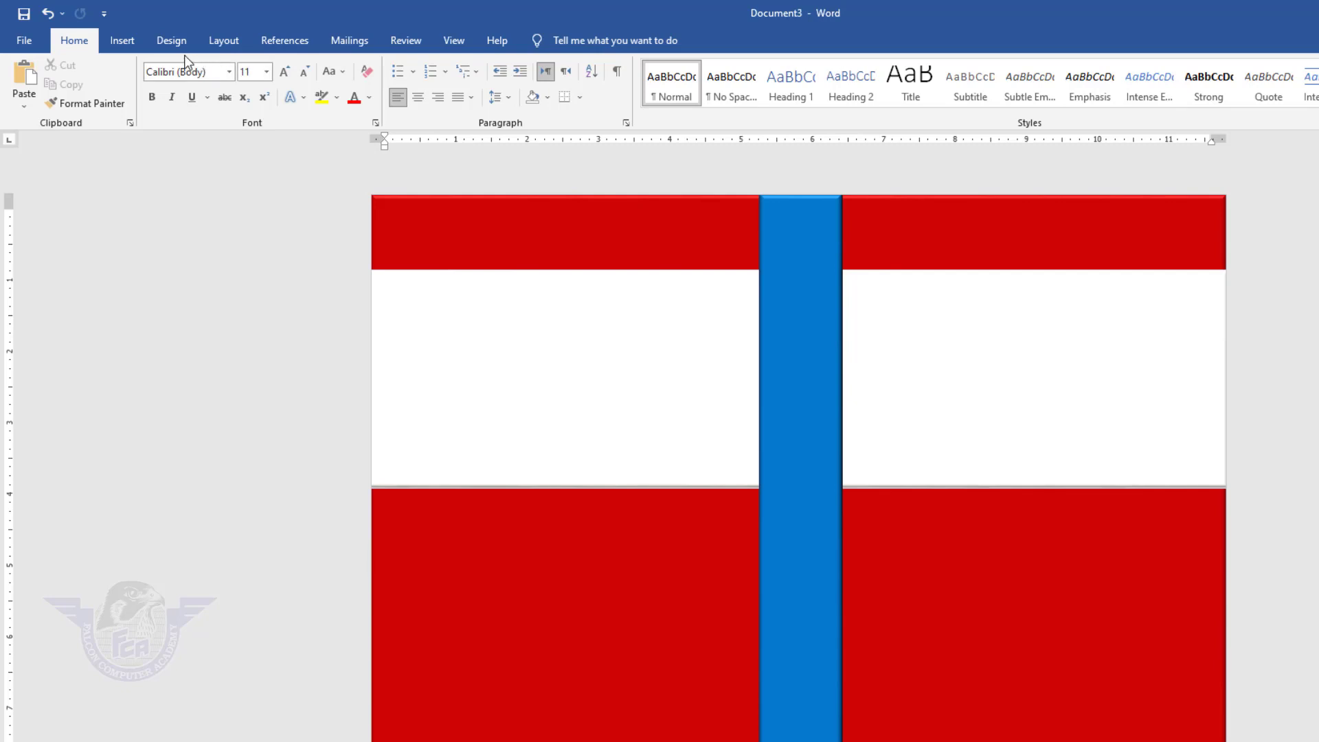
Insert a WordArt in the solid light-blue shadowed style and move it onto the white band left of the blue strip.
{"action": "left_click", "coordinate": [125, 43]}
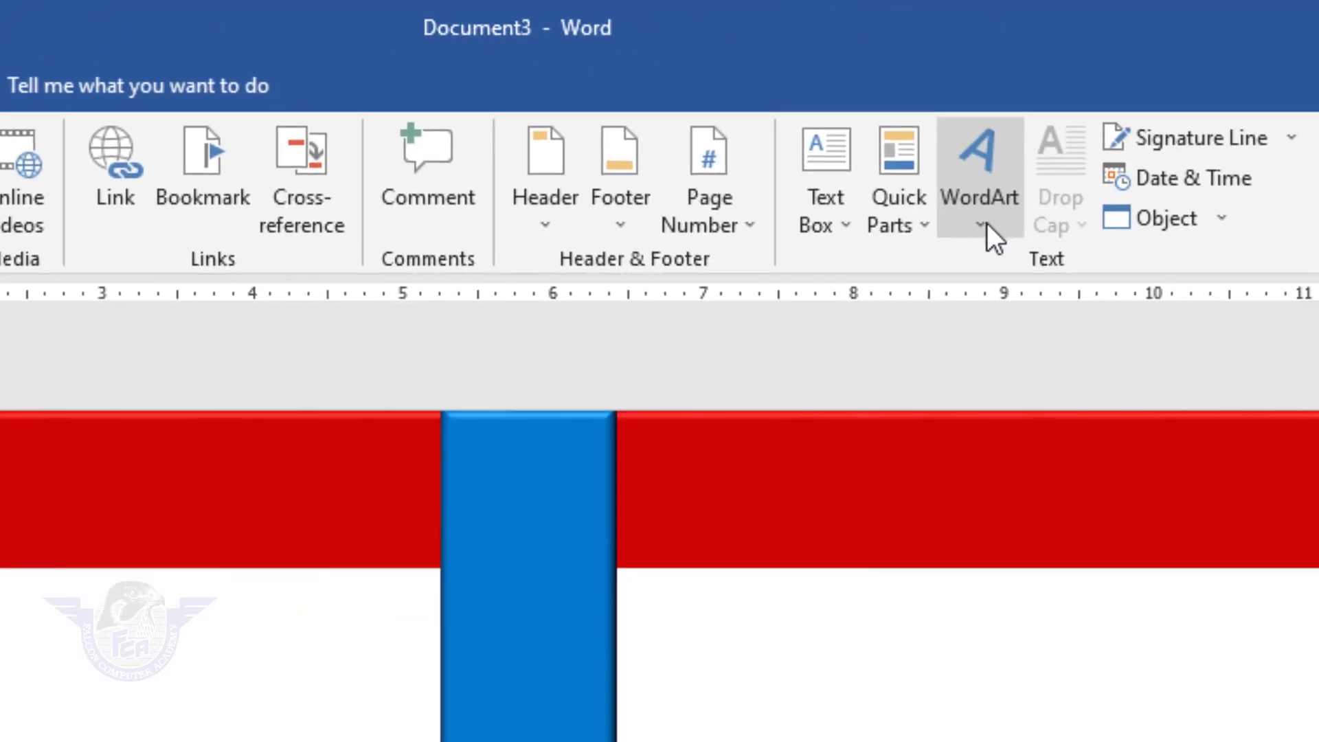
{"action": "left_click", "coordinate": [987, 225]}
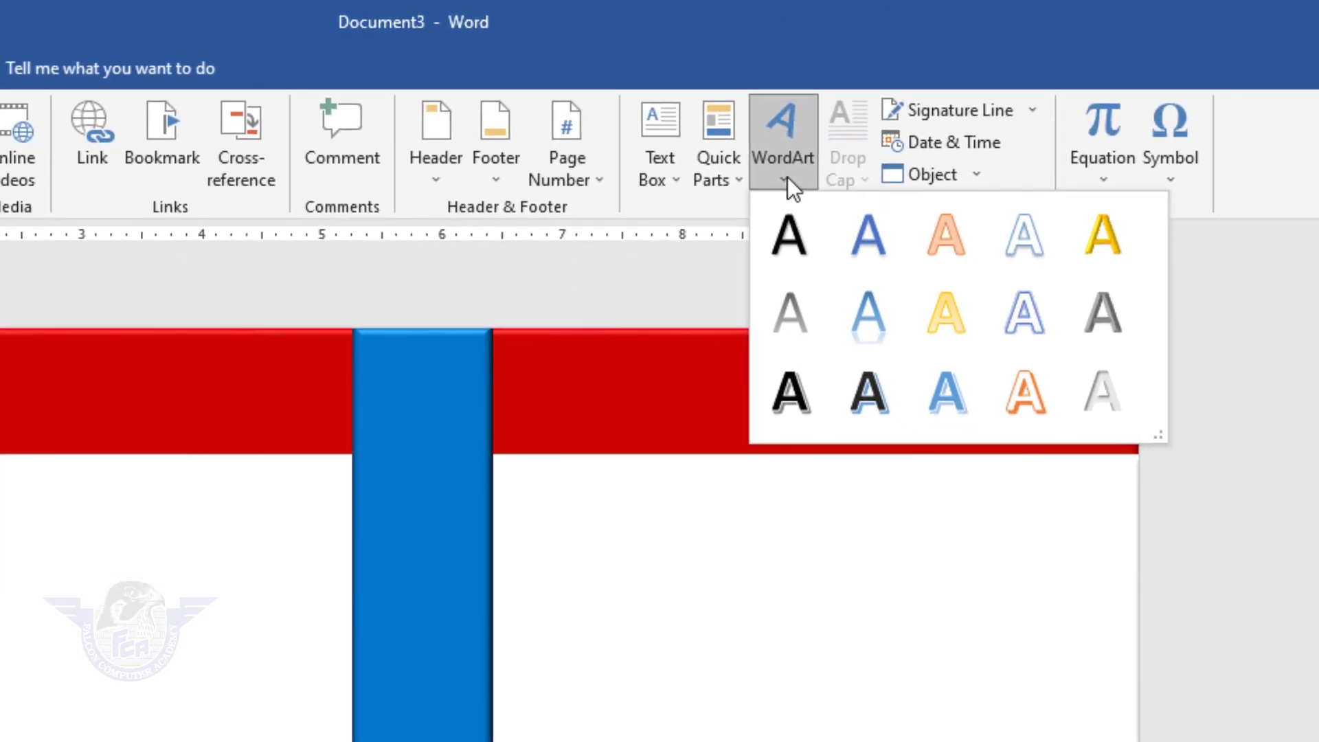
{"action": "left_click", "coordinate": [955, 393]}
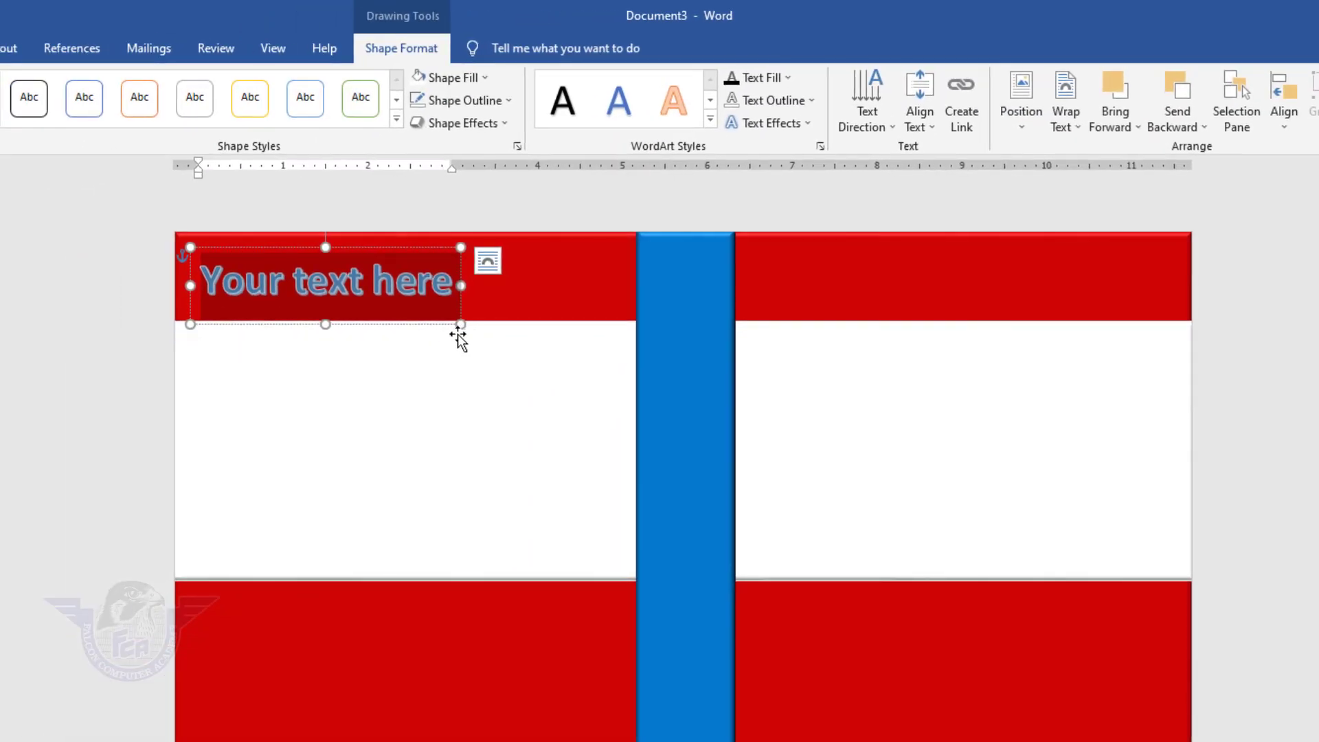
{"action": "left_click_drag", "start_coordinate": [441, 328], "coordinate": [480, 456]}
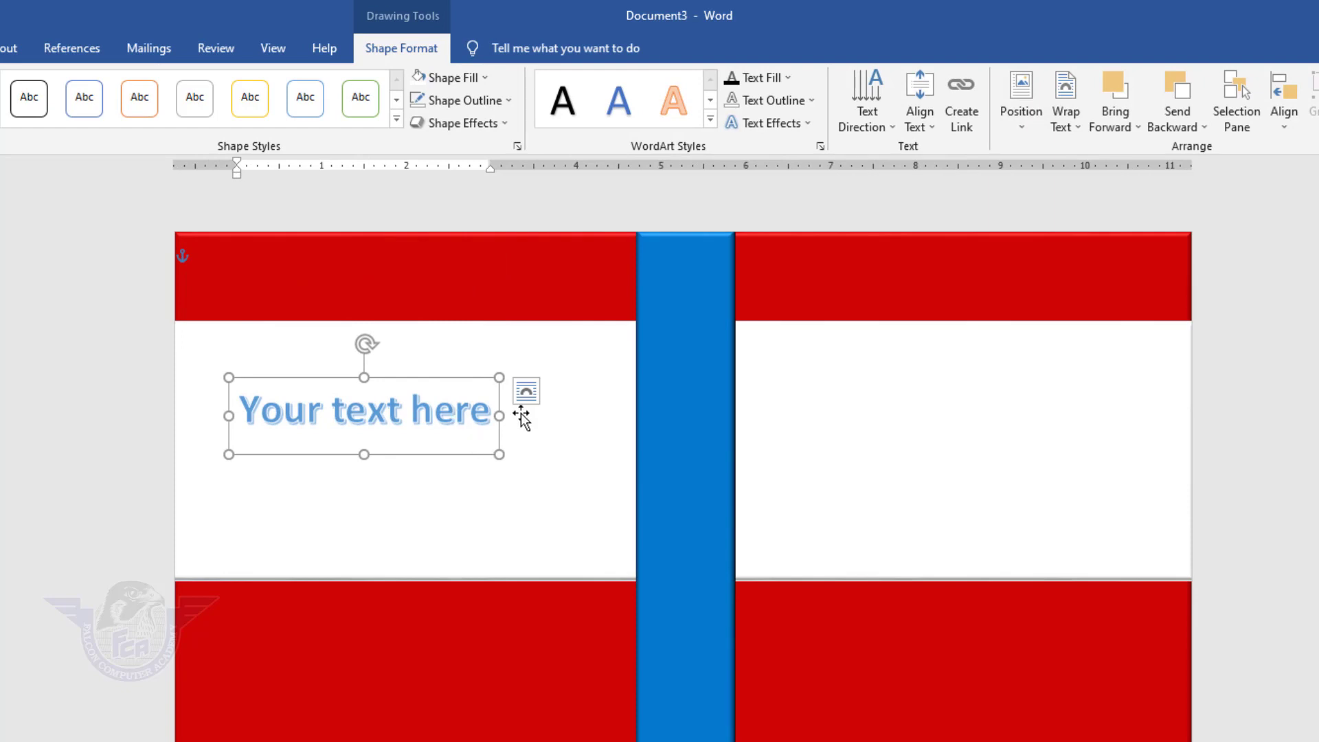
Replace the WordArt's placeholder text with LEADERSHIP and RULES on two lines, and shift it slightly right on the white band.
{"action": "key", "text": "ctrl+a"}
{"action": "type", "text": "L"}
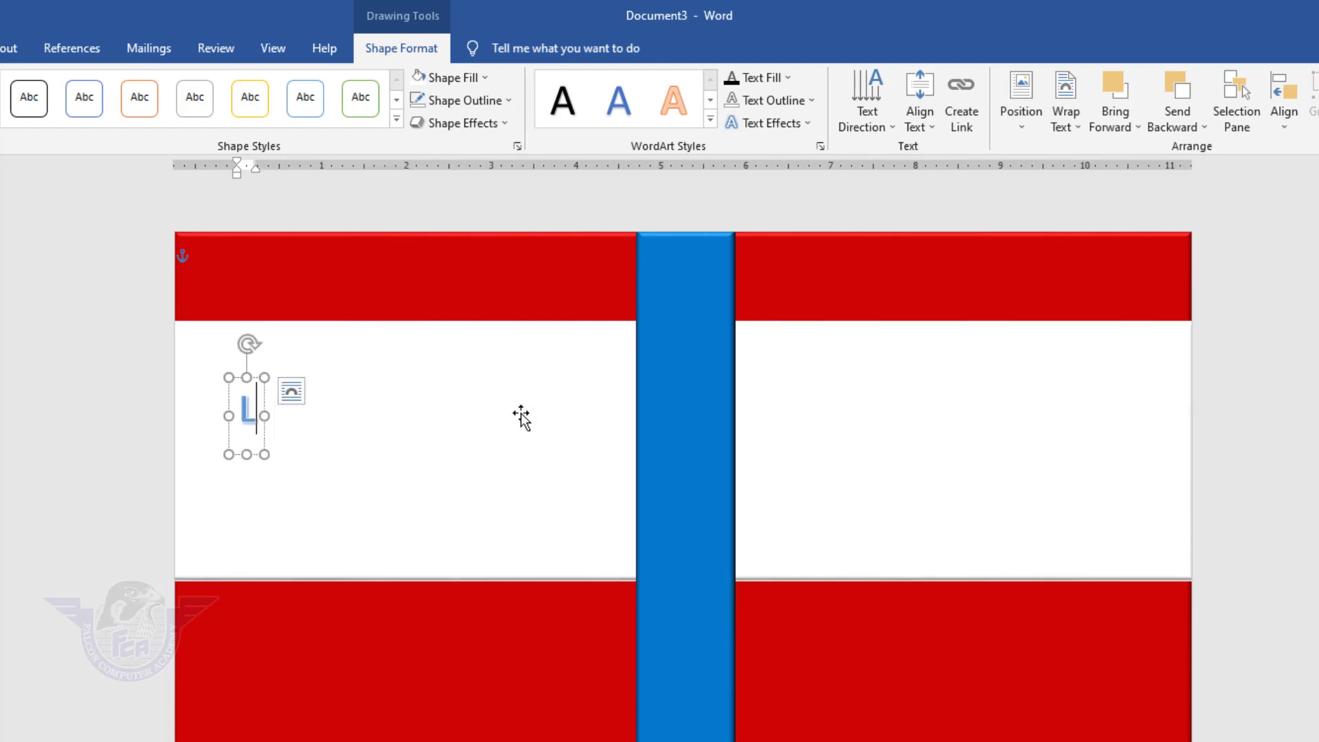
{"action": "key", "text": "BackSpace"}
{"action": "type", "text": "LE"}
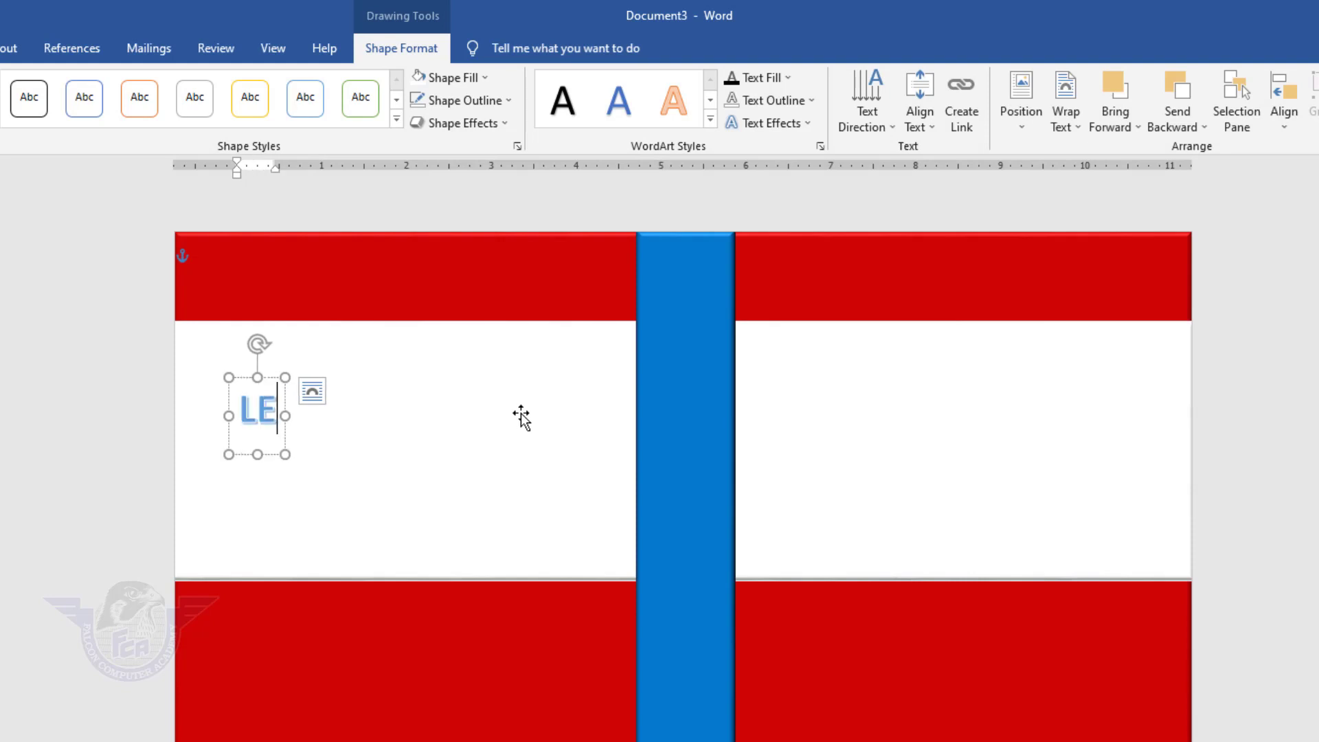
{"action": "type", "text": "ADERSHIP"}
{"action": "key", "text": "Return"}
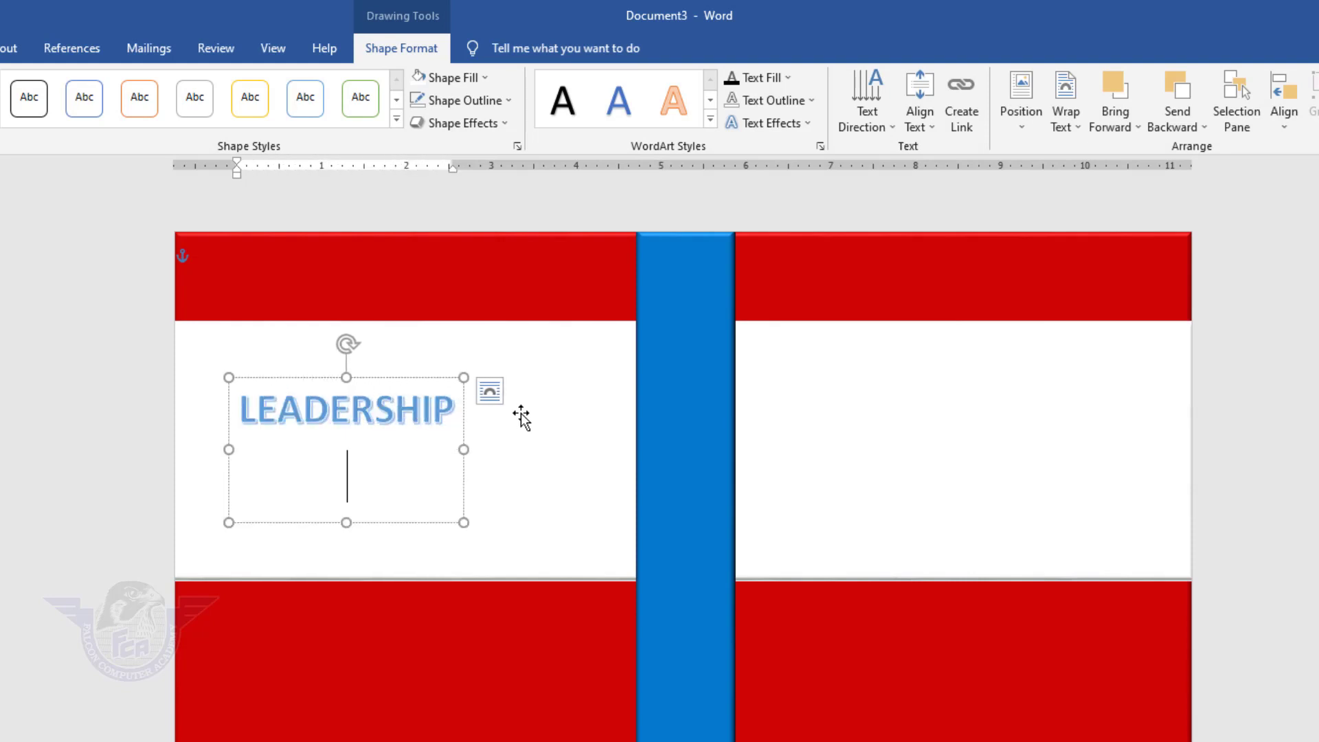
{"action": "type", "text": "RULES"}
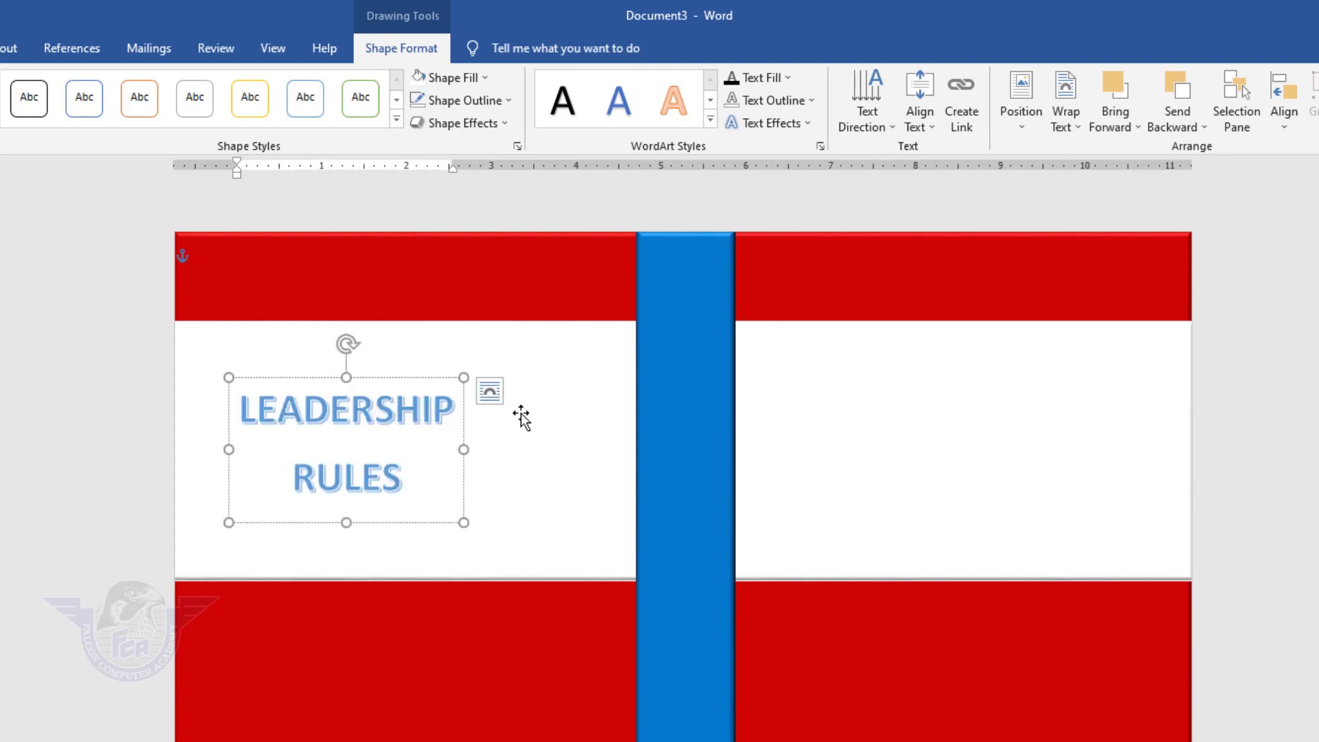
{"action": "left_click_drag", "start_coordinate": [421, 524], "coordinate": [471, 529]}
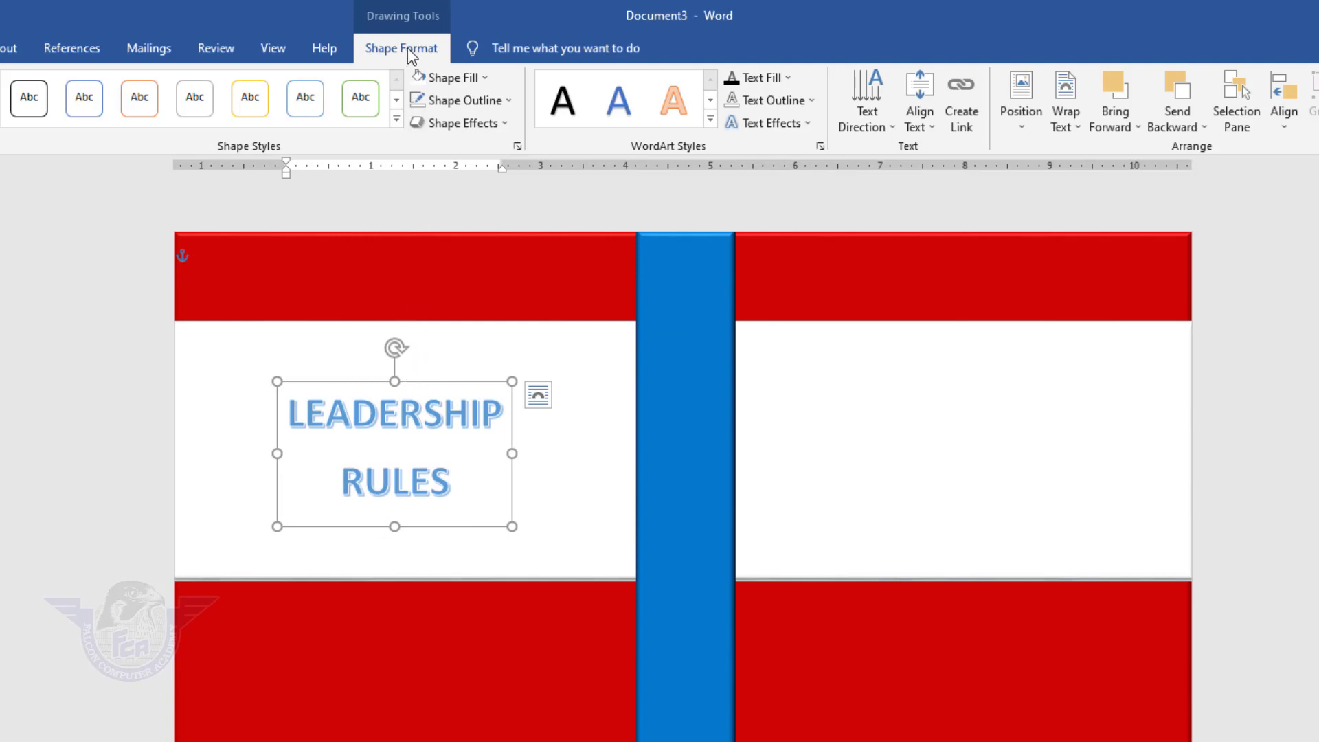
Remove the text outline and the text shadow from the LEADERSHIP RULES WordArt.
{"action": "left_click", "coordinate": [812, 102]}
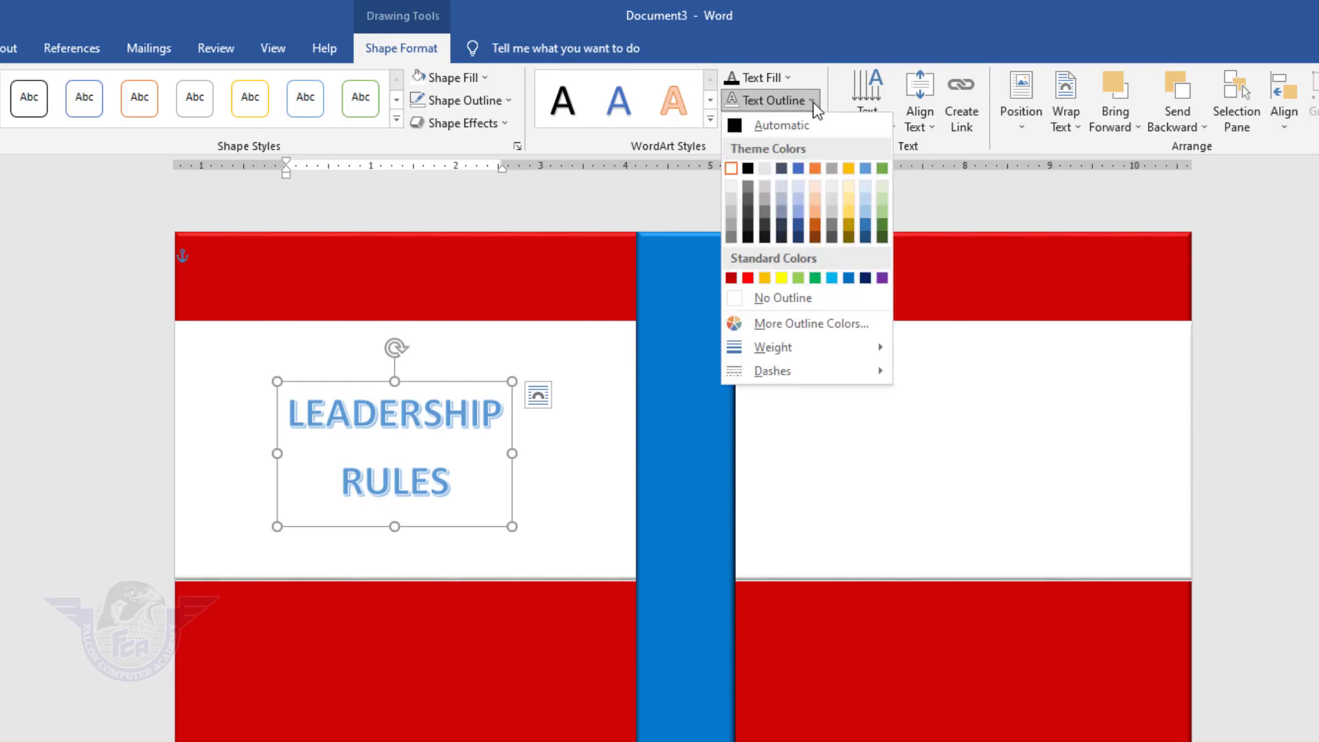
{"action": "left_click", "coordinate": [779, 300]}
{"action": "left_click", "coordinate": [771, 123]}
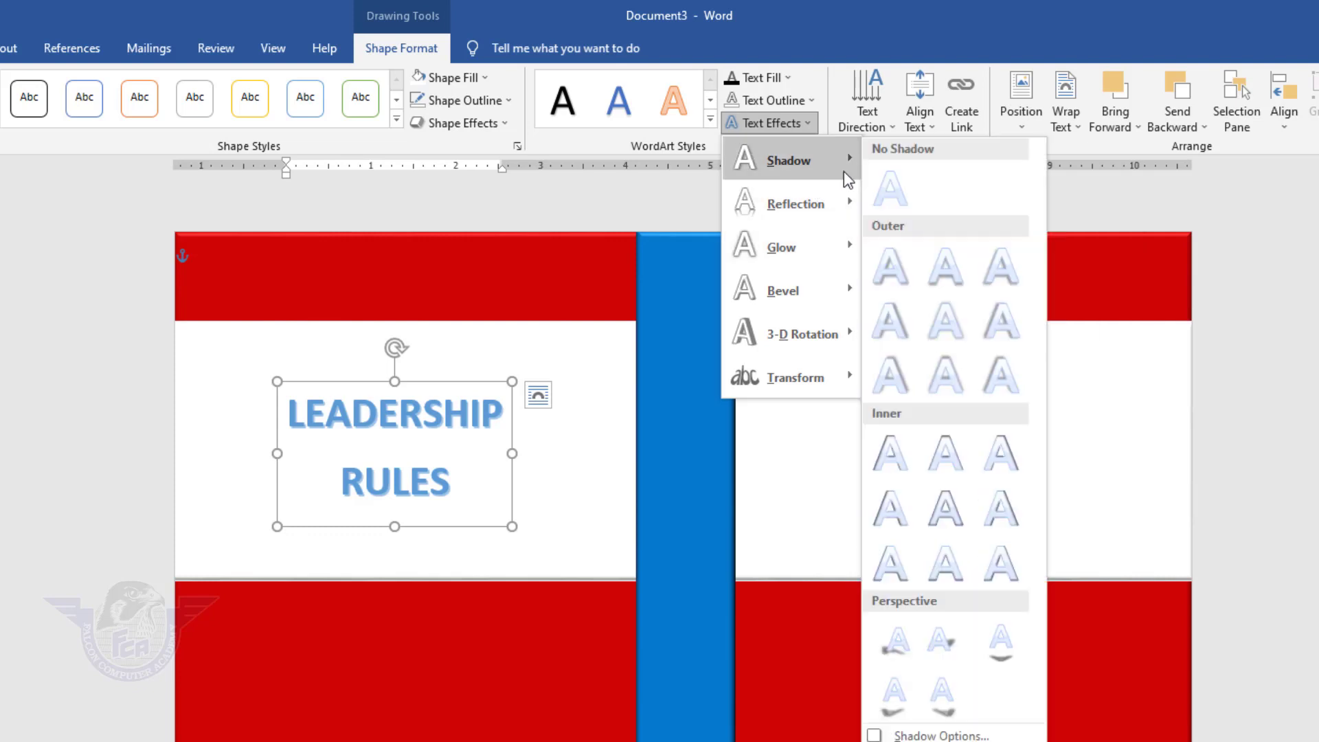
{"action": "mouse_move", "coordinate": [817, 169]}
{"action": "left_click", "coordinate": [892, 210]}
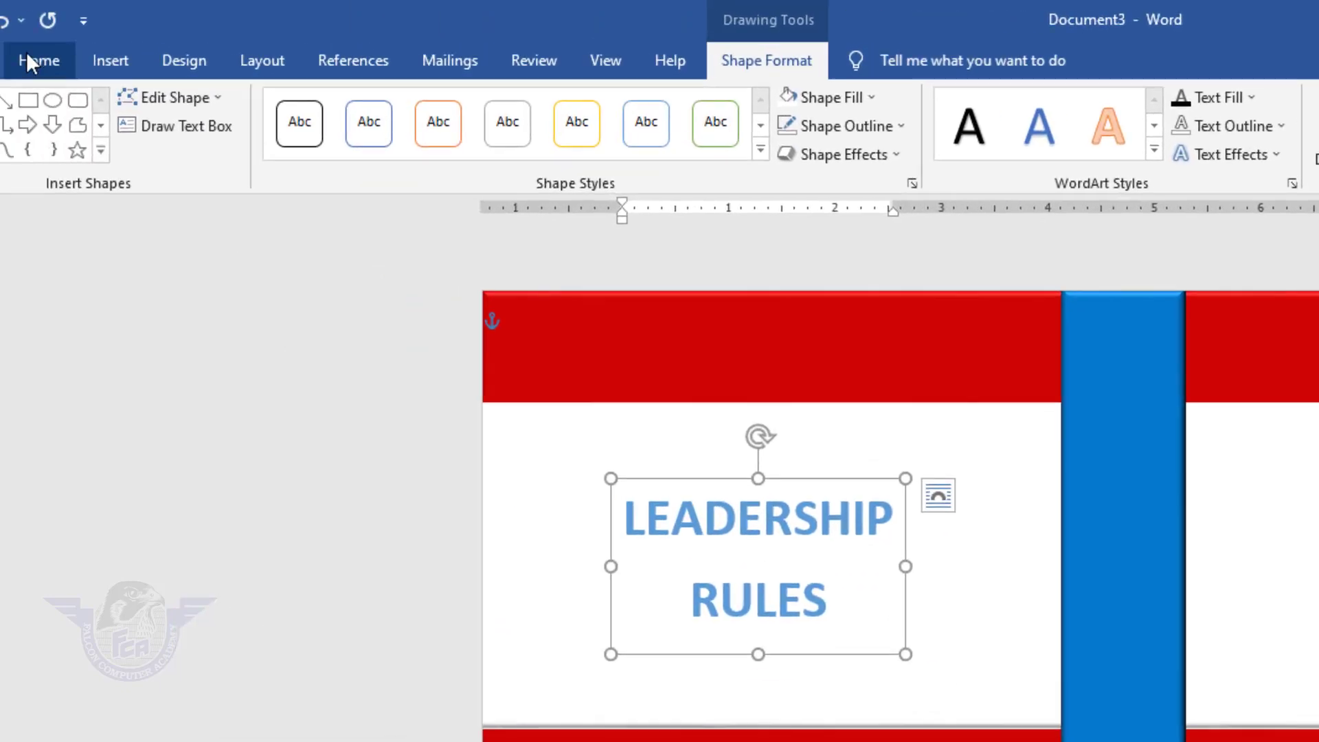
Set the LEADERSHIP RULES text in Bahnschrift SemiBold Condensed at size 72.
{"action": "left_click", "coordinate": [31, 57]}
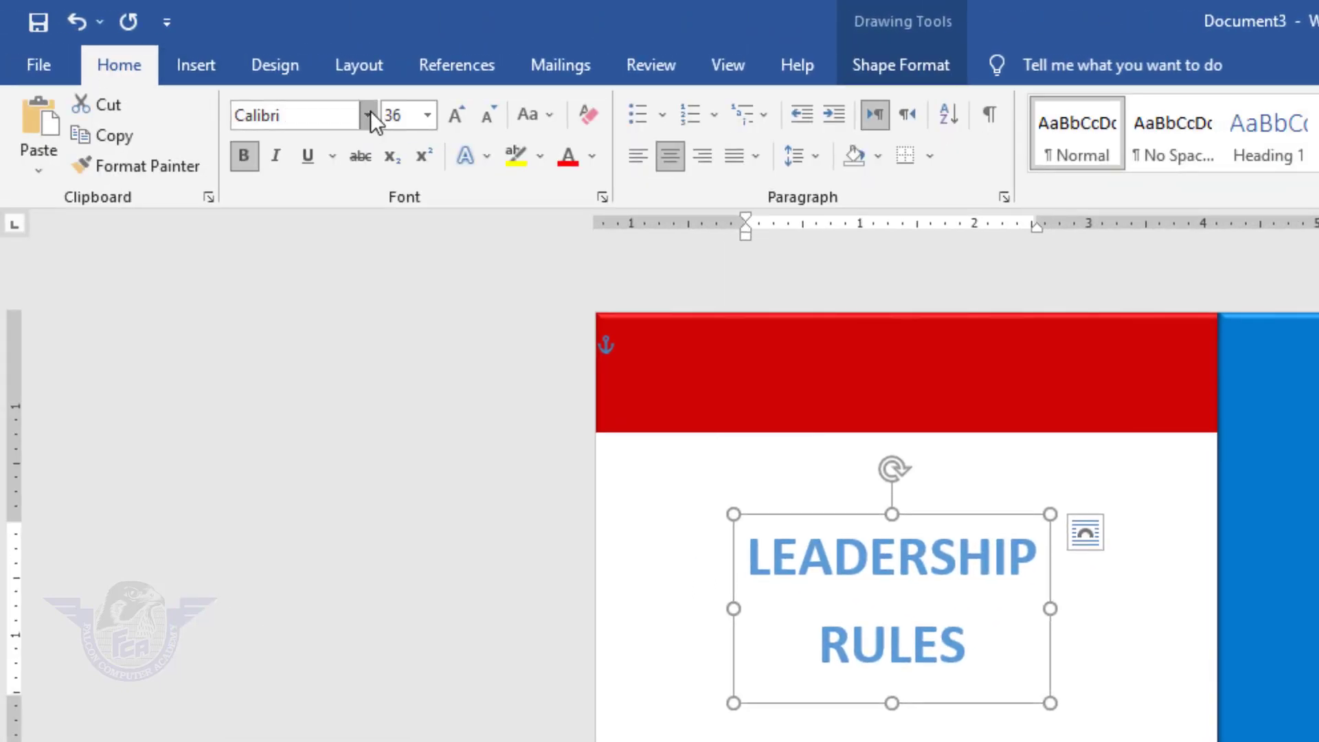
{"action": "left_click", "coordinate": [369, 111]}
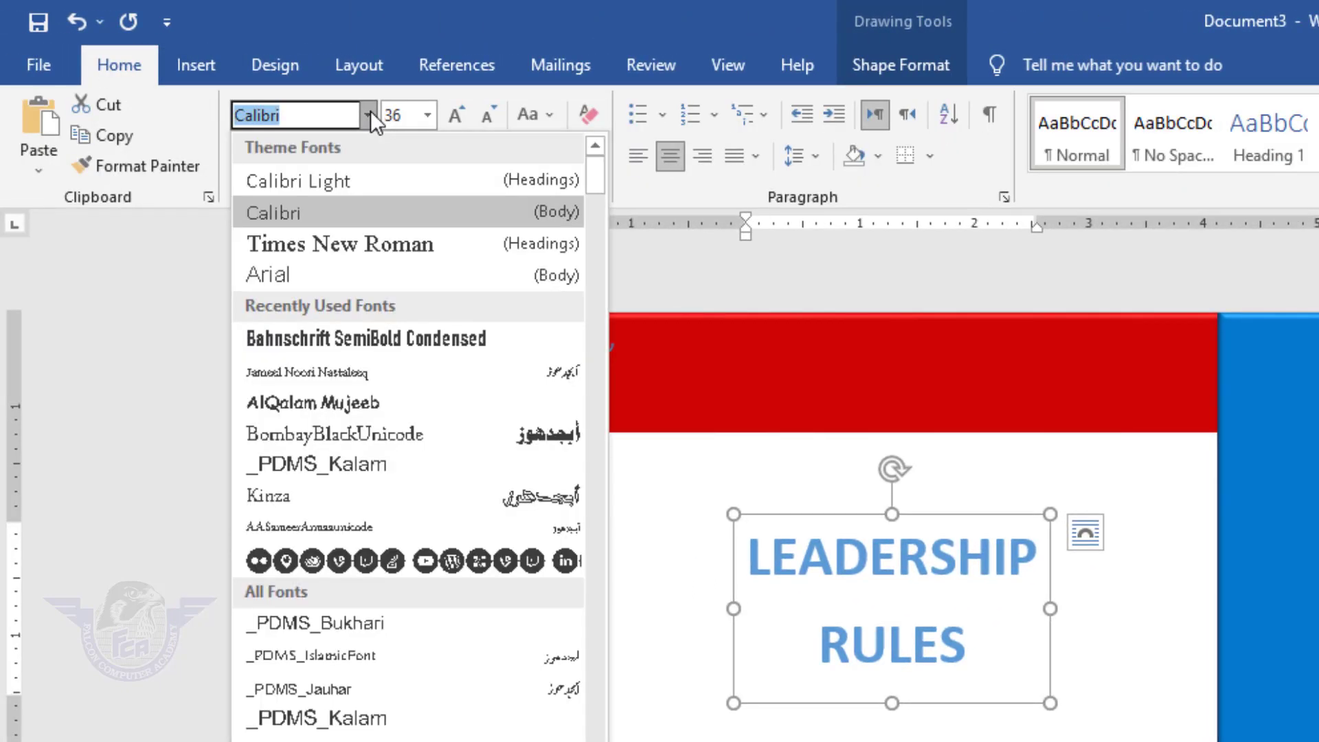
{"action": "left_click", "coordinate": [409, 337]}
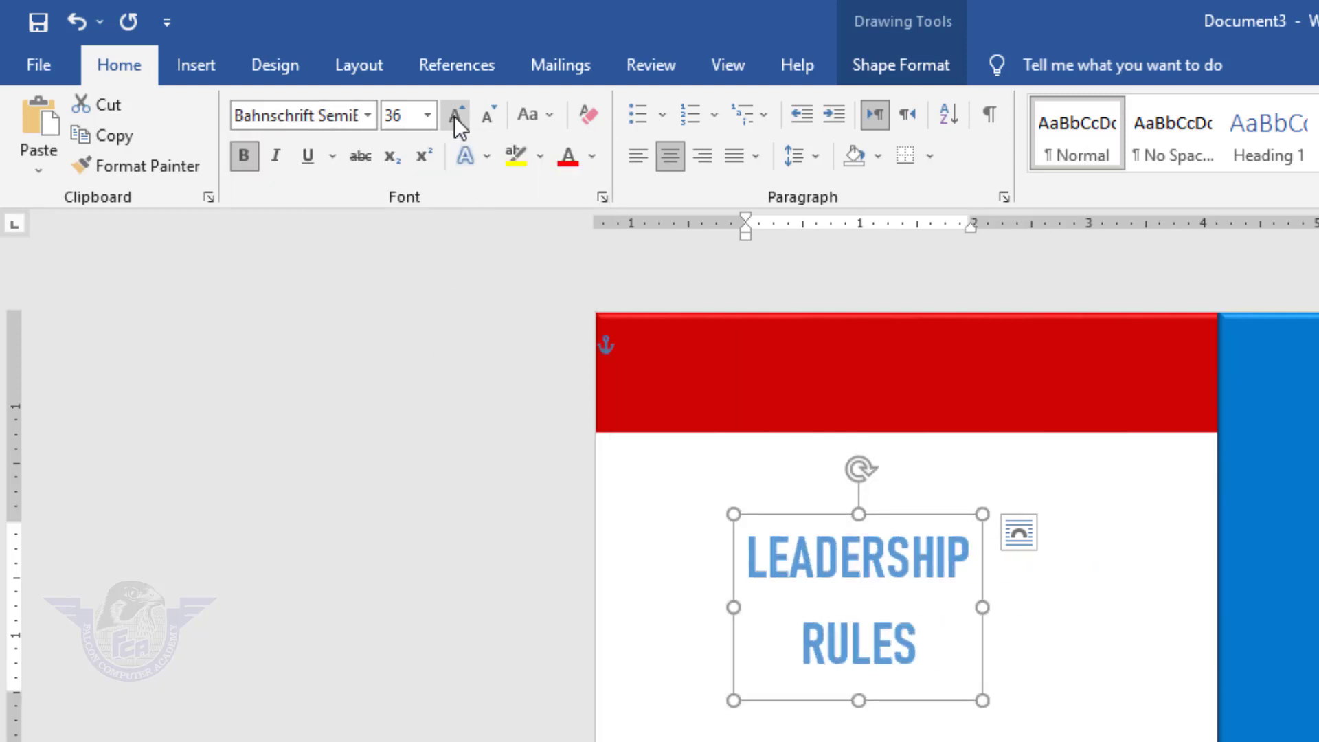
{"action": "left_click", "coordinate": [426, 115]}
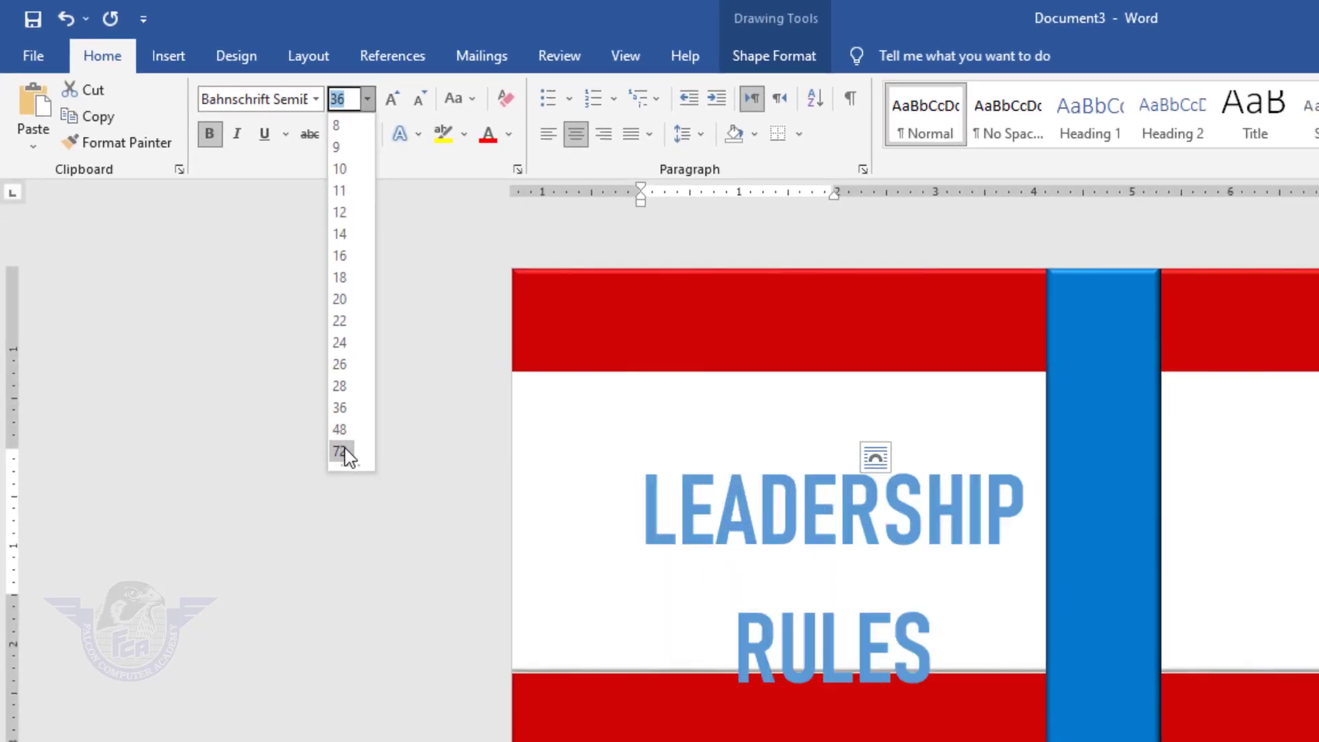
{"action": "left_click", "coordinate": [341, 451]}
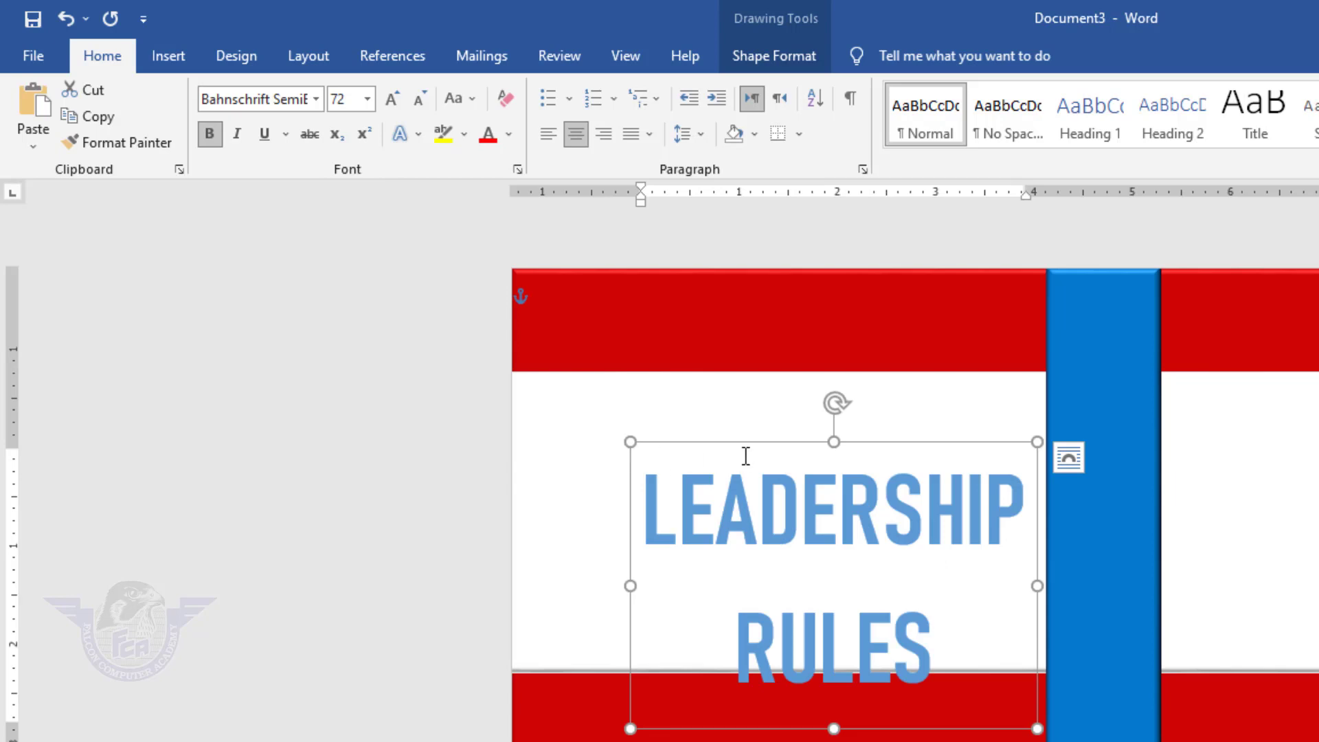
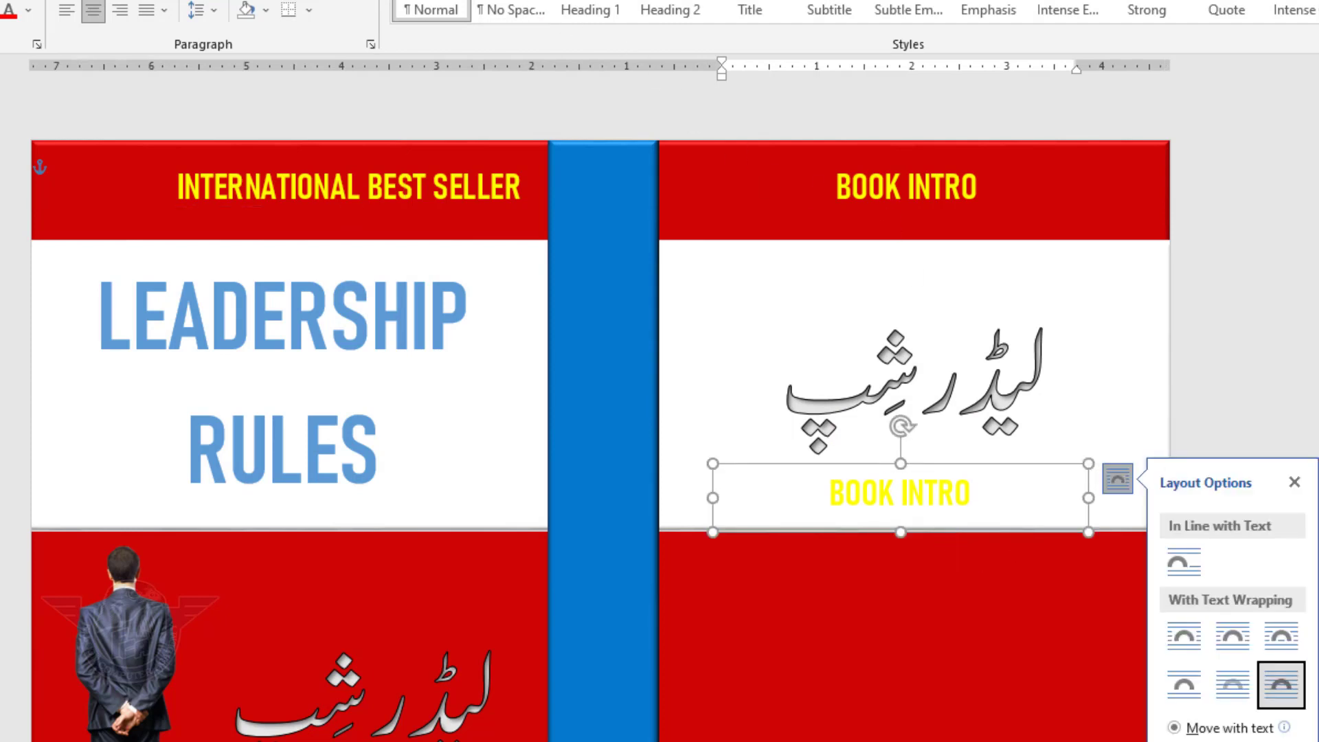
Fill the BOOK INTRO copy below the Urdu title on the white band with black and change its text to JOHNC SERIES.
{"action": "left_click", "coordinate": [245, 46]}
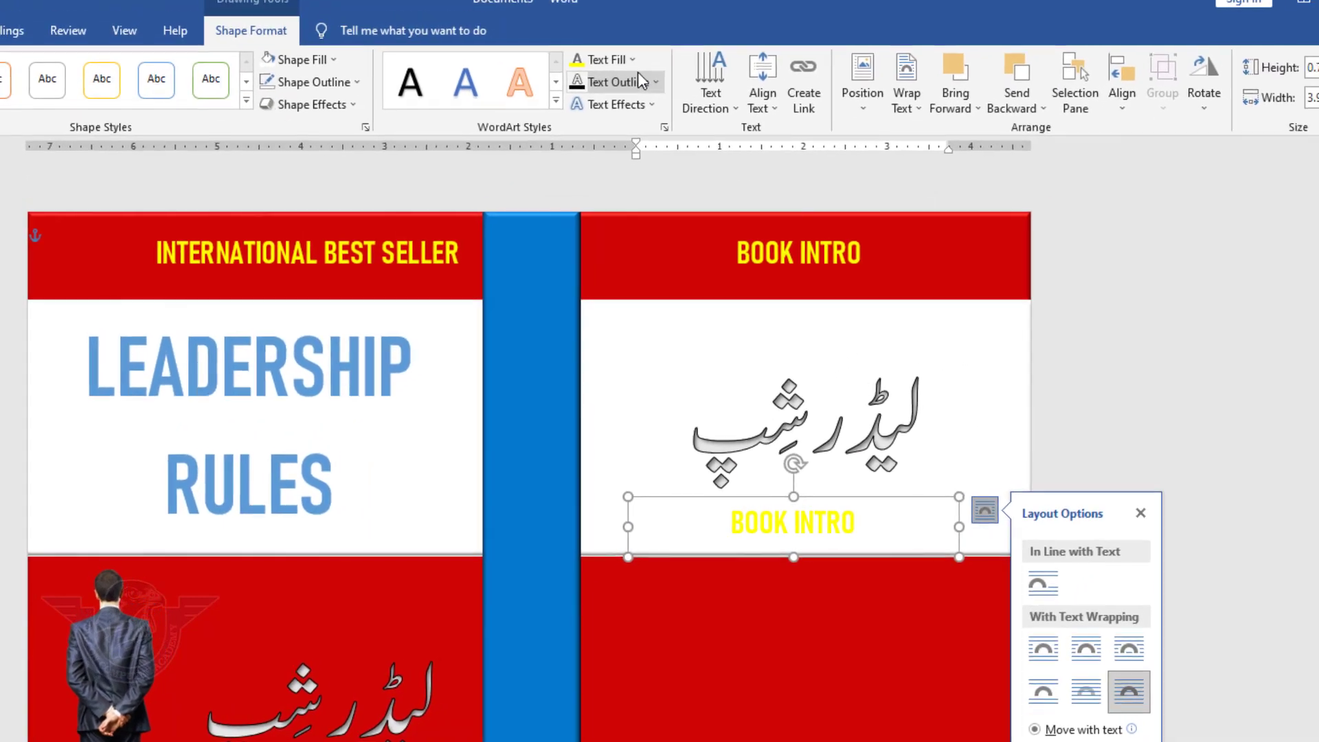
{"action": "left_click", "coordinate": [615, 72]}
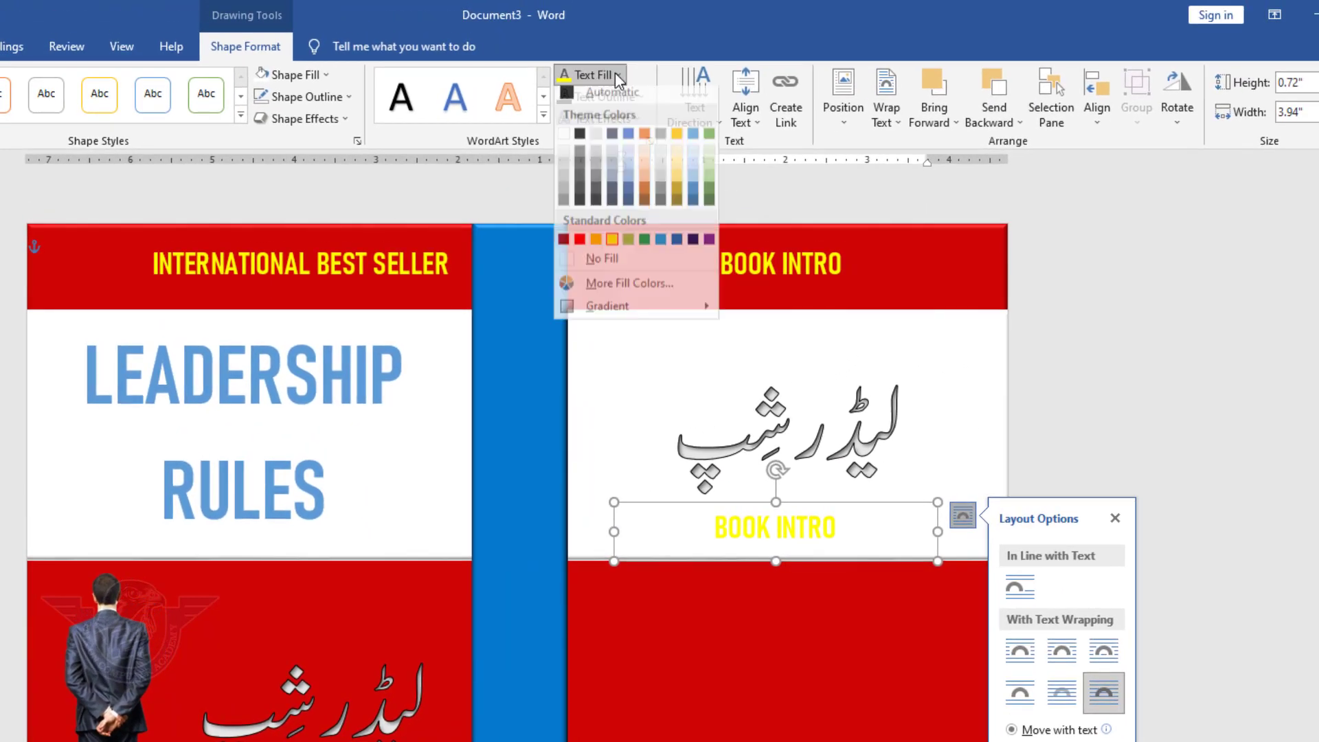
{"action": "left_click", "coordinate": [580, 141]}
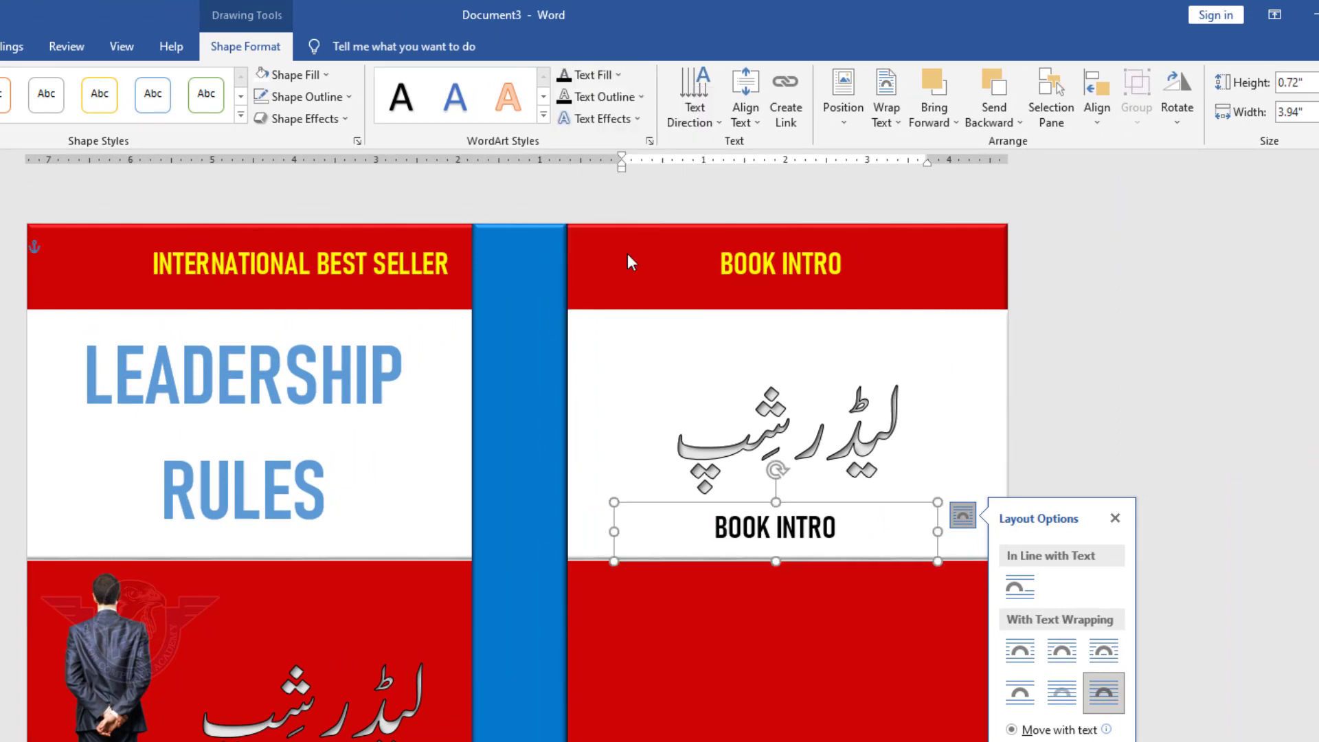
{"action": "triple_click", "coordinate": [772, 523]}
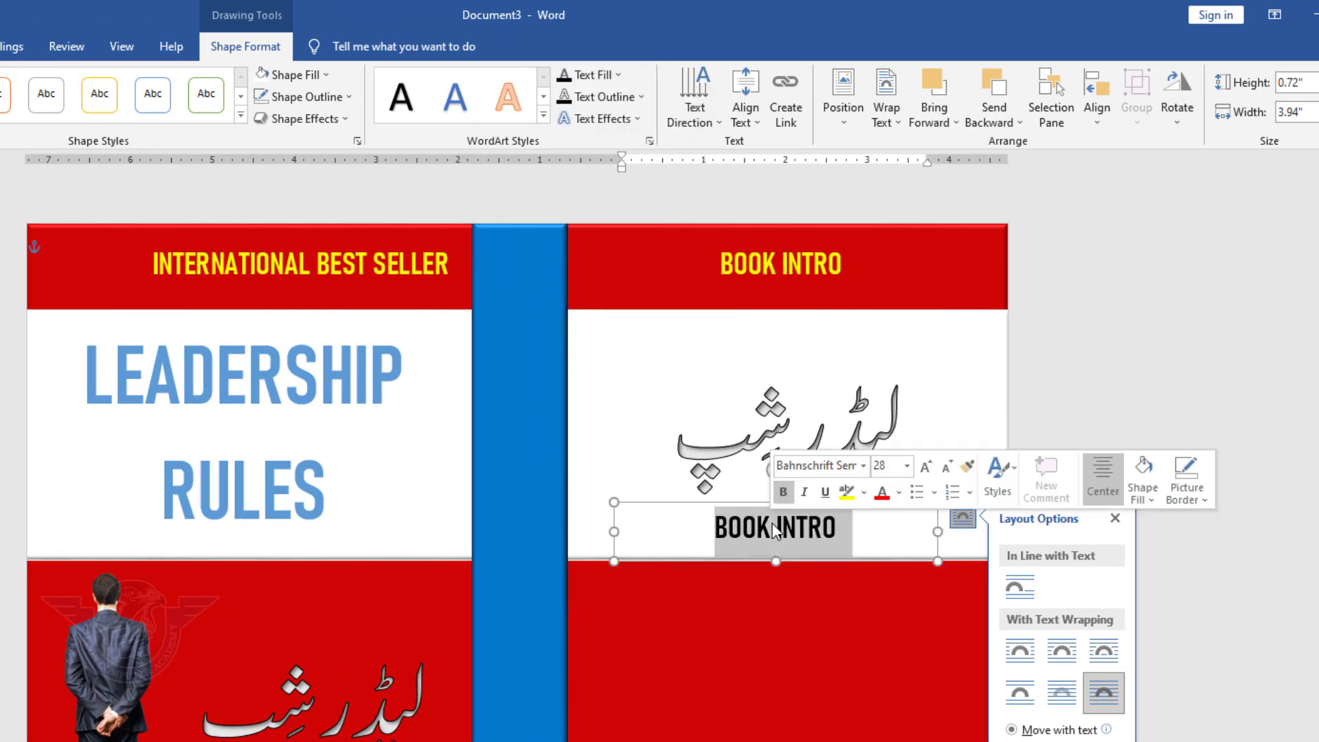
{"action": "type", "text": "JOHNC"}
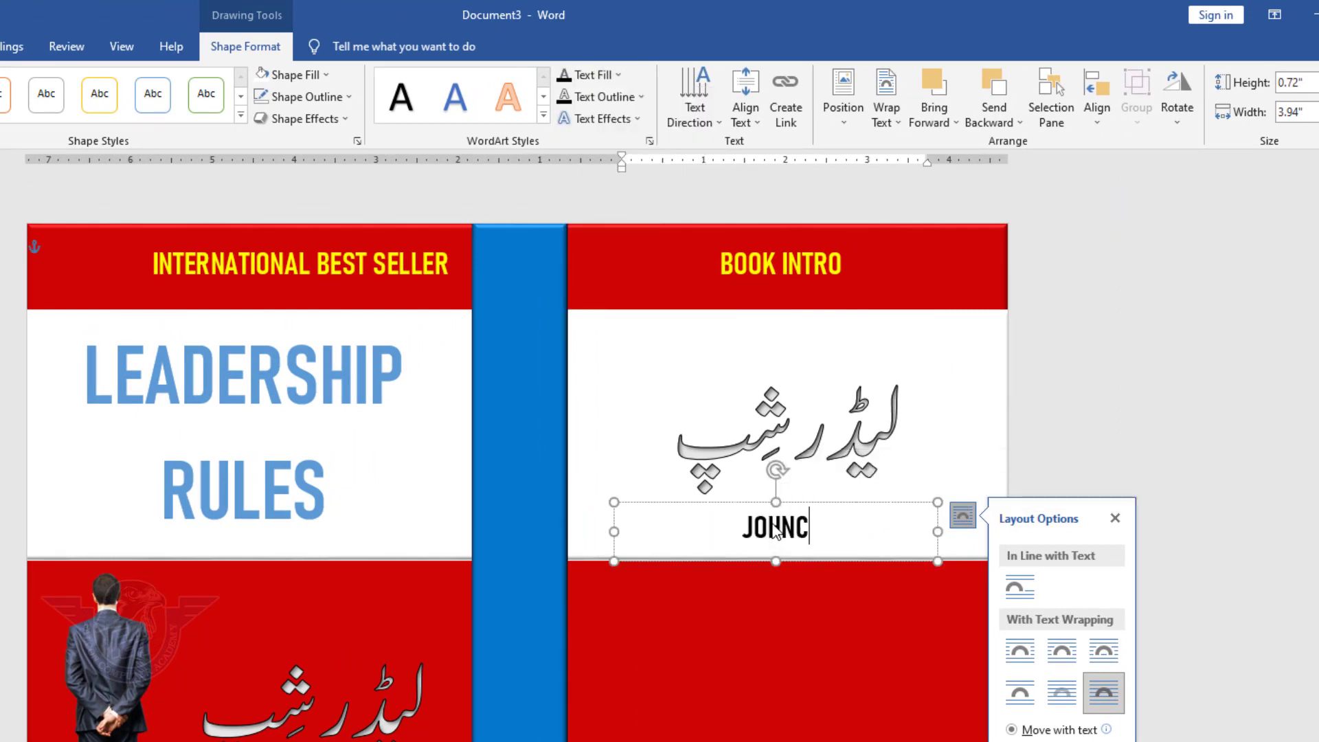
{"action": "type", "text": " SERIES"}
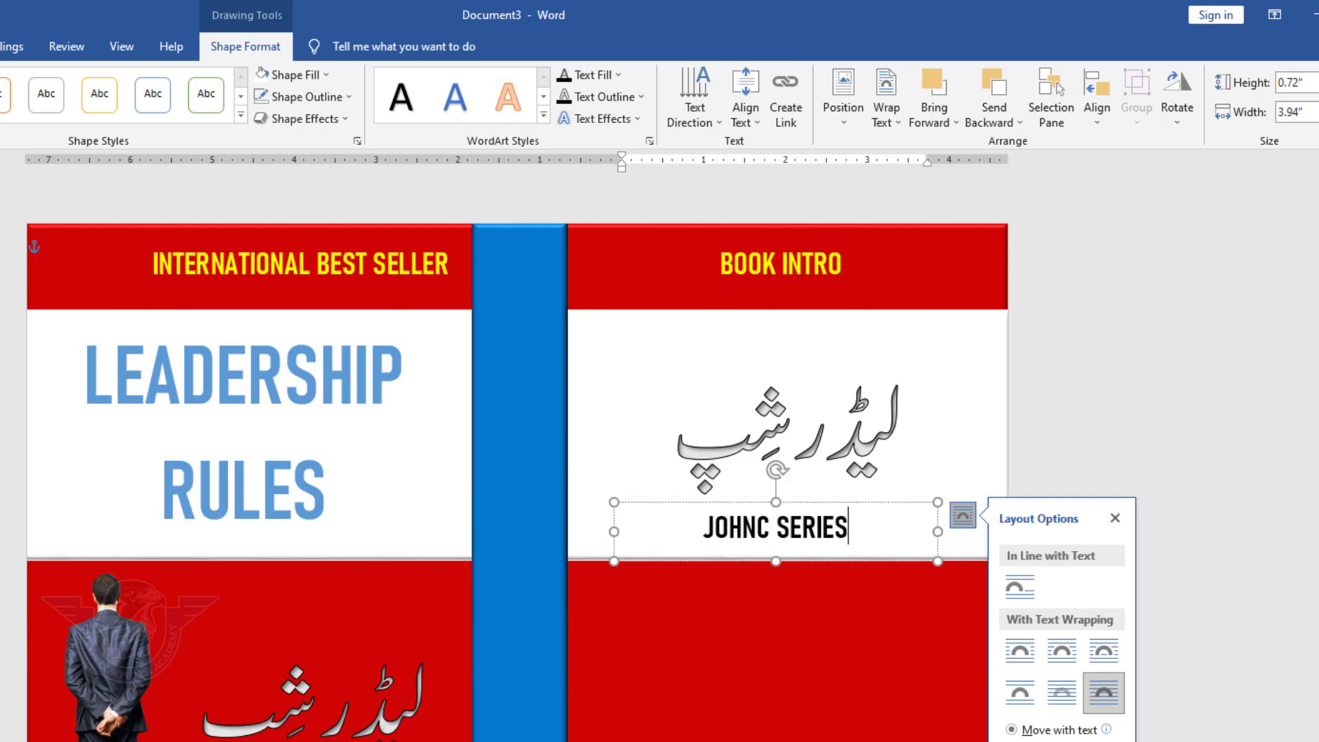
{"action": "key", "text": "Escape"}
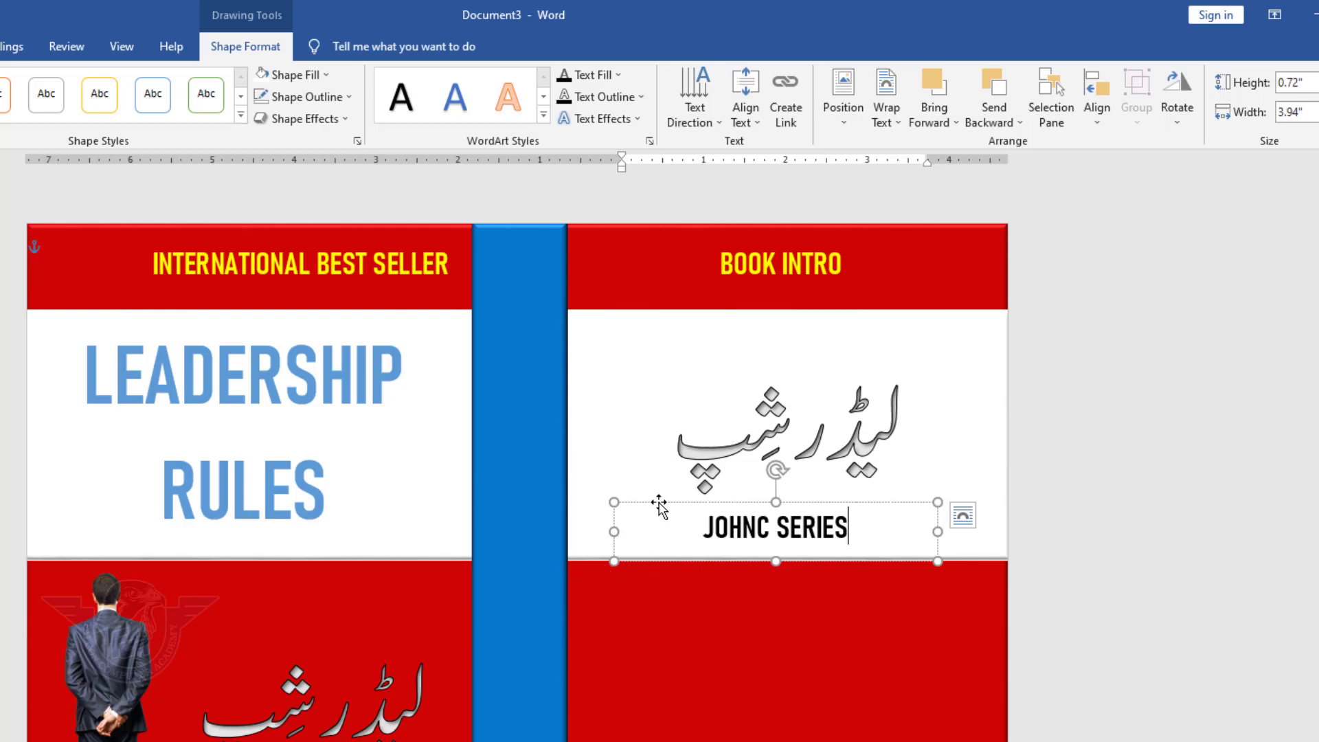
Copy the JOHNC SERIES text to the lower-left red panel above the Urdu title and fill the copy with white.
{"action": "left_click_drag", "start_coordinate": [659, 506], "coordinate": [165, 569]}
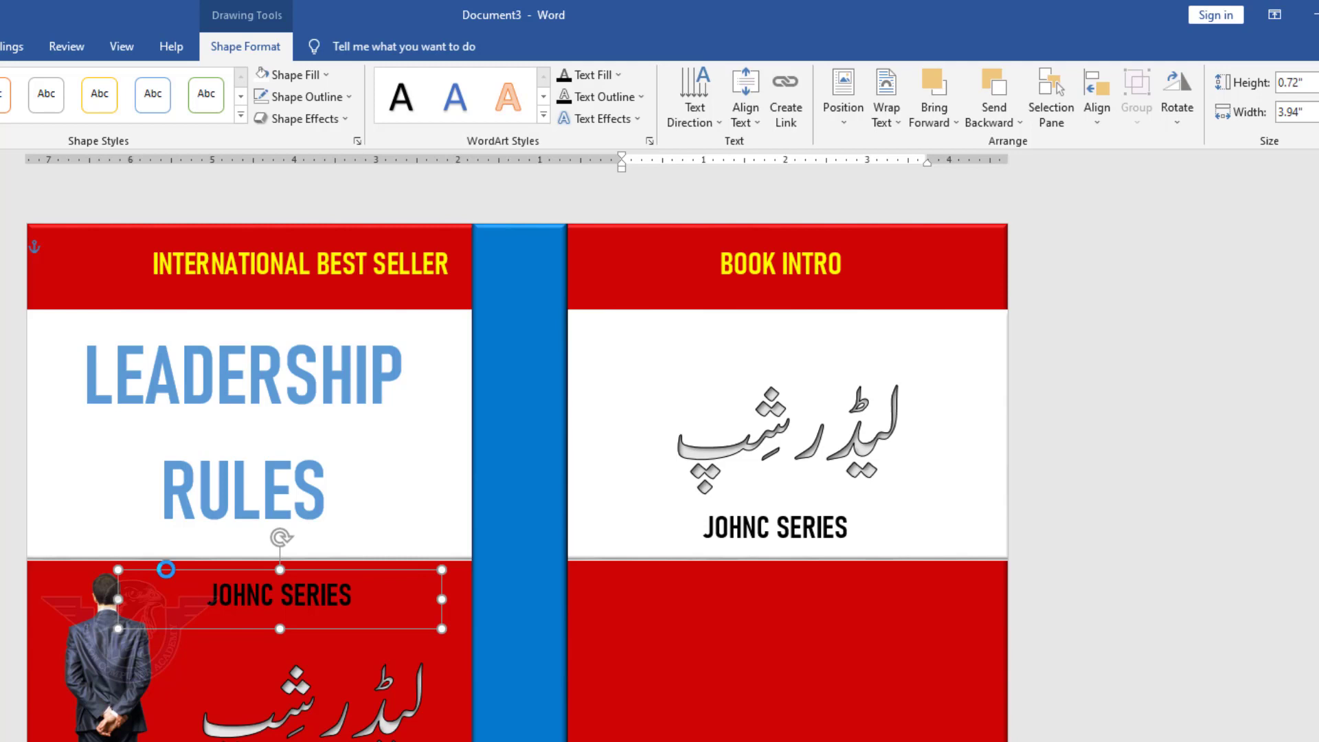
{"action": "left_click", "coordinate": [402, 579]}
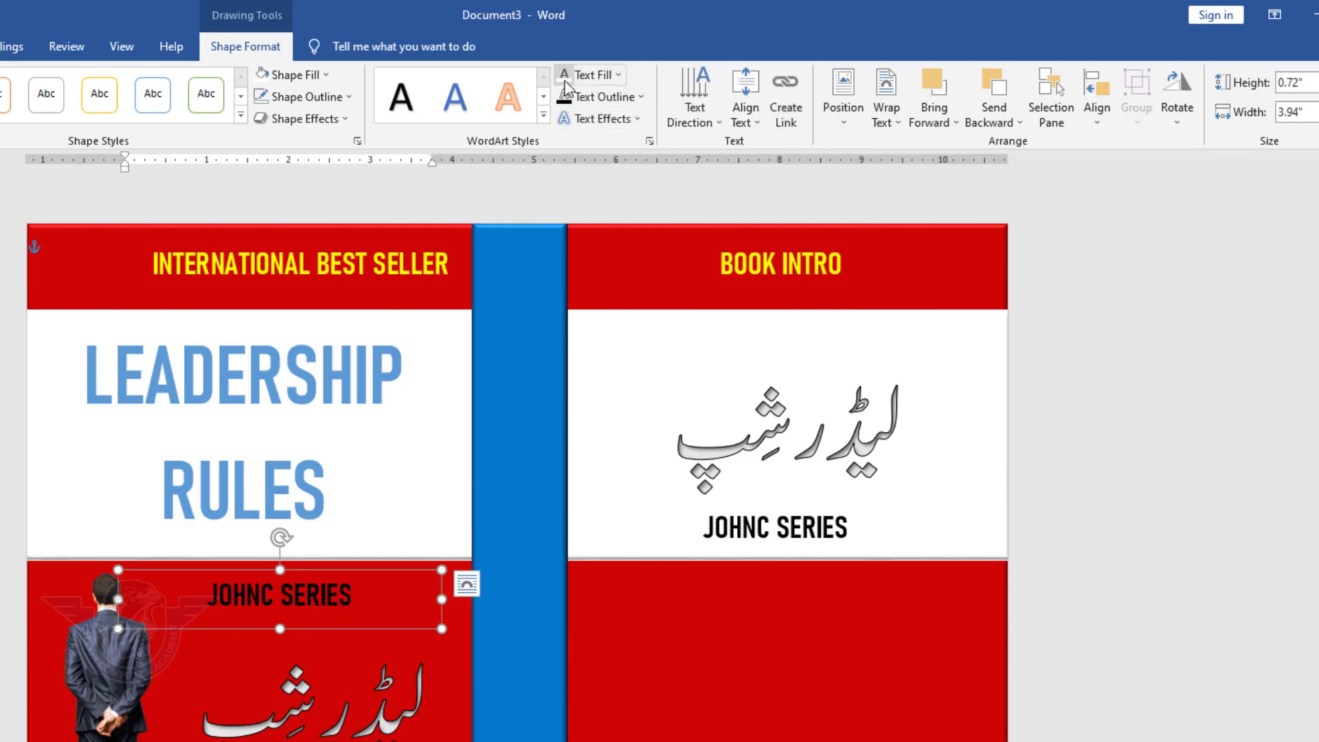
{"action": "left_click", "coordinate": [605, 76]}
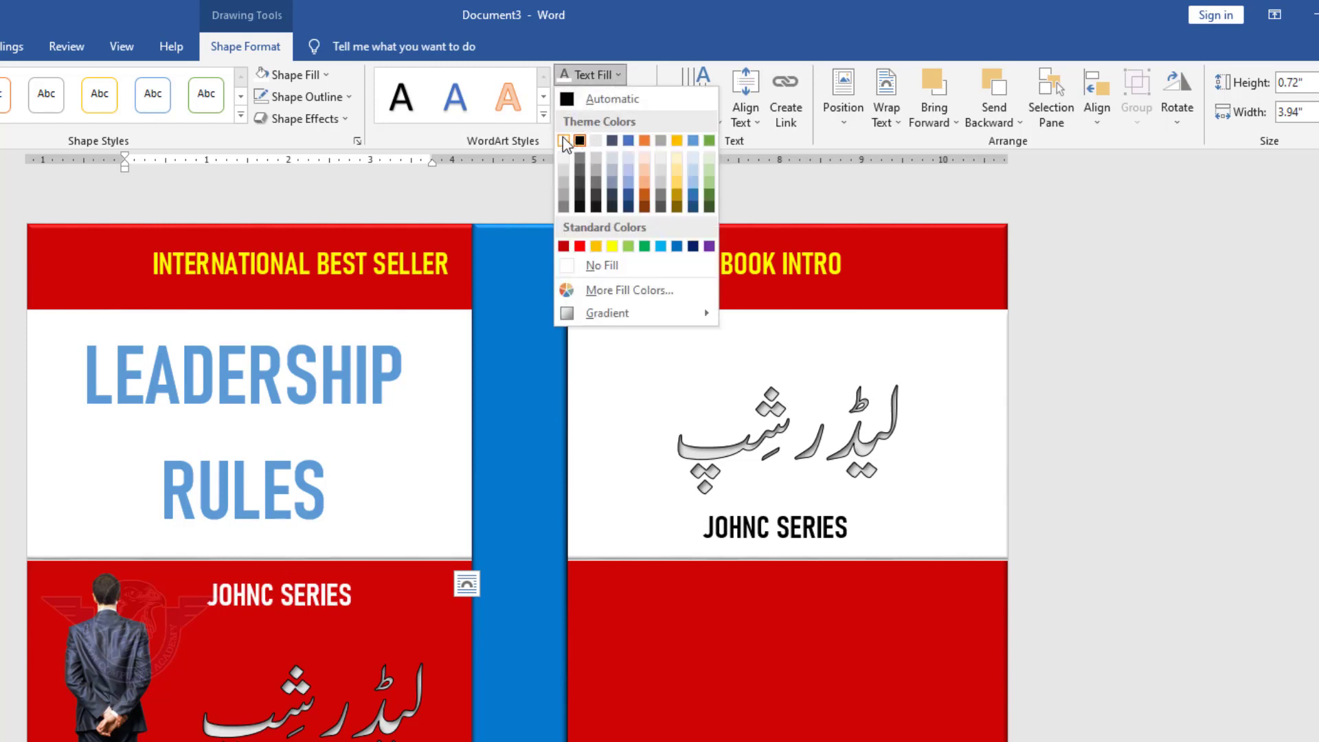
{"action": "key", "text": "Escape"}
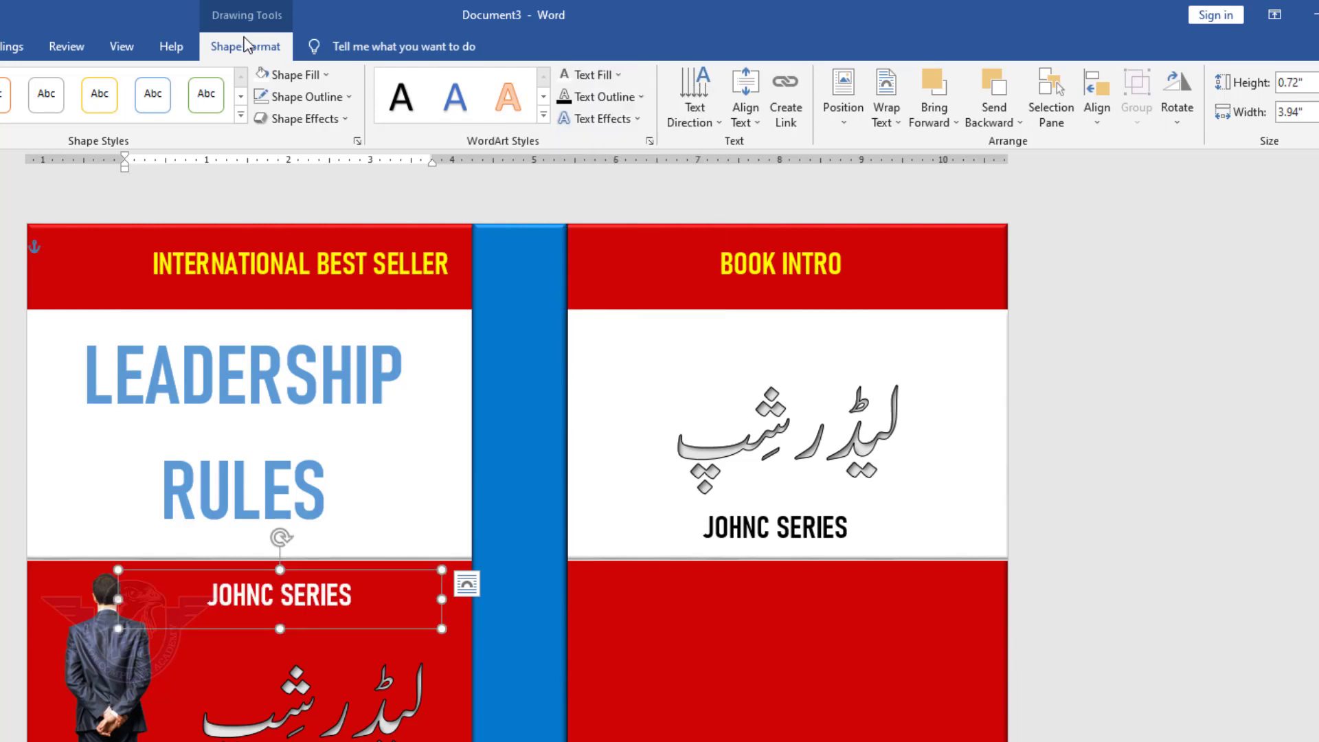
{"action": "left_click", "coordinate": [615, 75]}
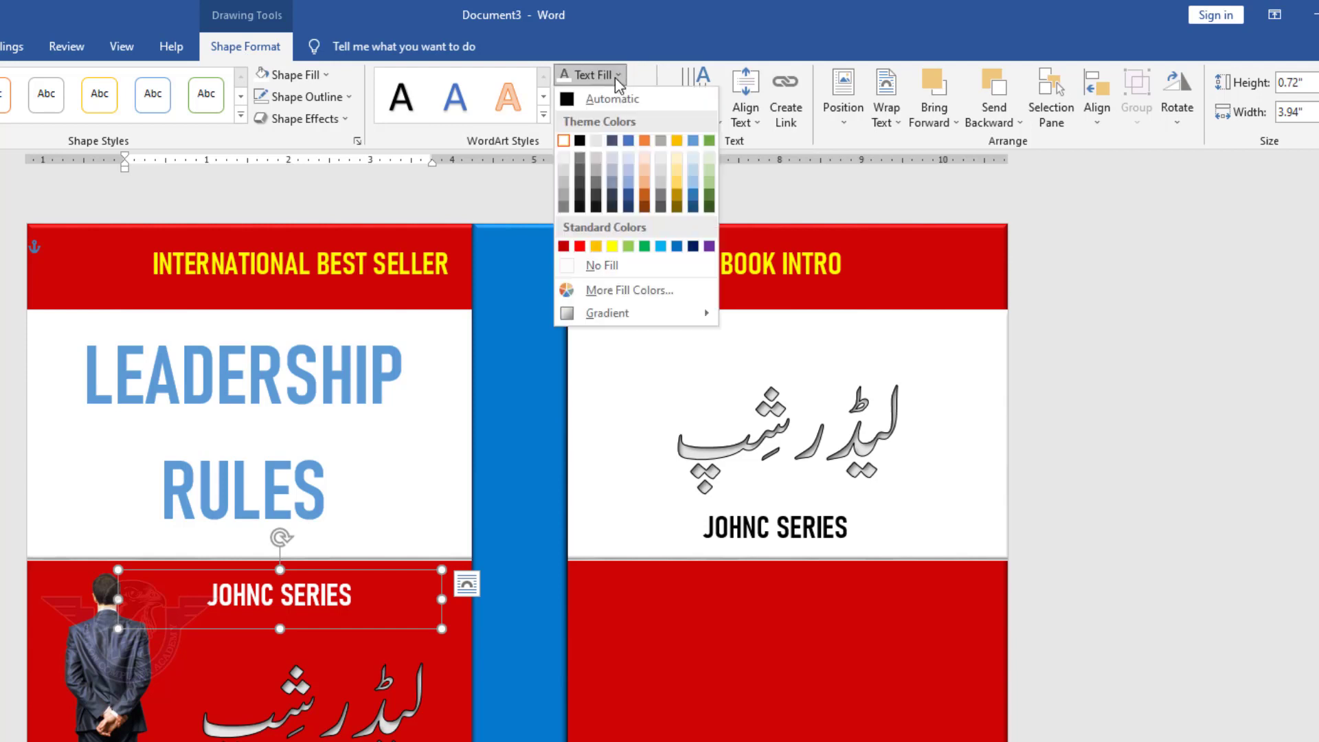
{"action": "left_click", "coordinate": [563, 141]}
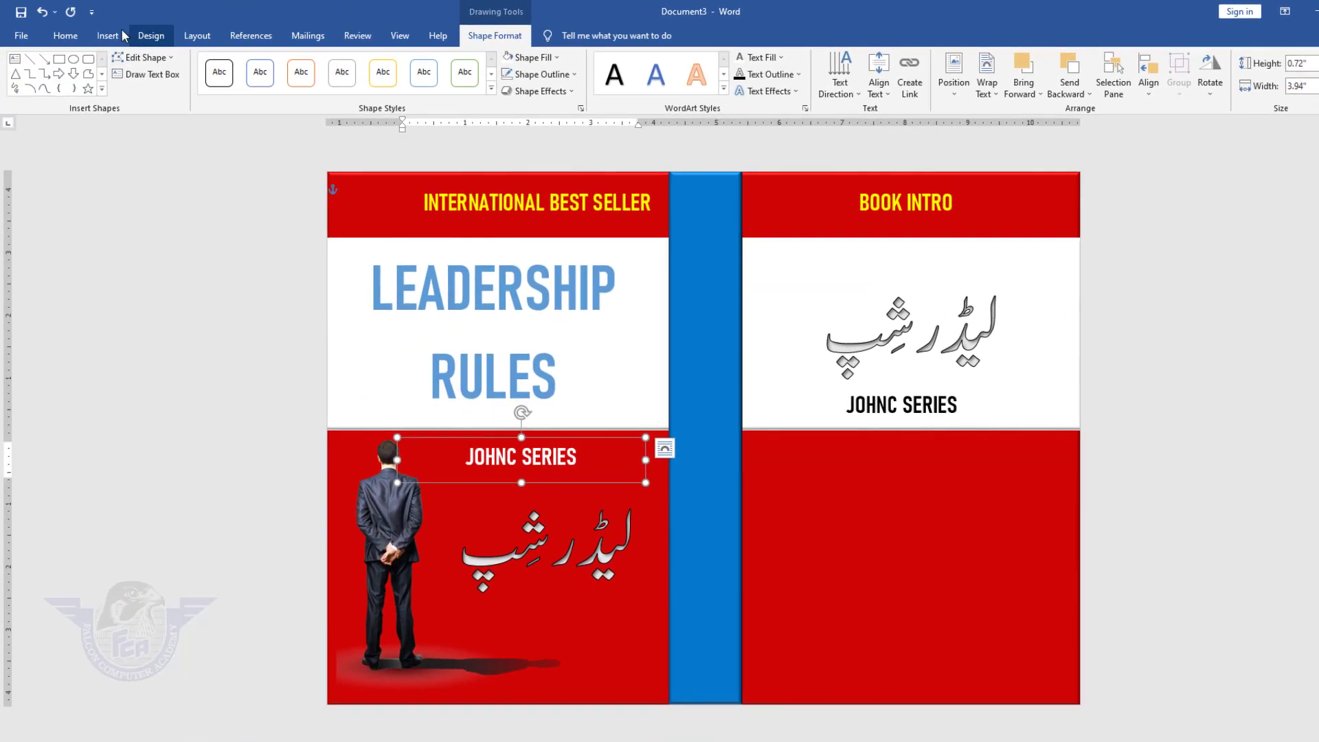
Draw a text box about 5.04 inches wide and 4.01 inches high over the red panel below the right-hand white band.
{"action": "left_click", "coordinate": [110, 36]}
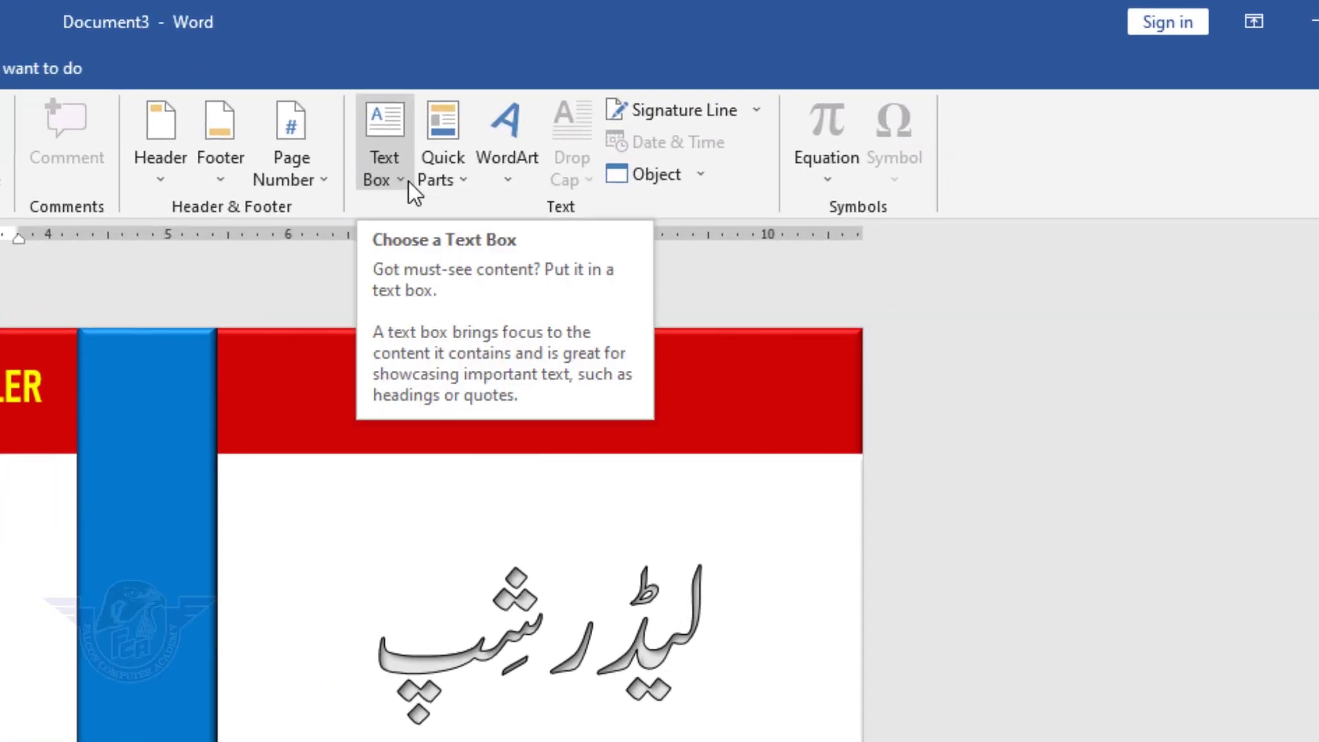
{"action": "left_click", "coordinate": [649, 130]}
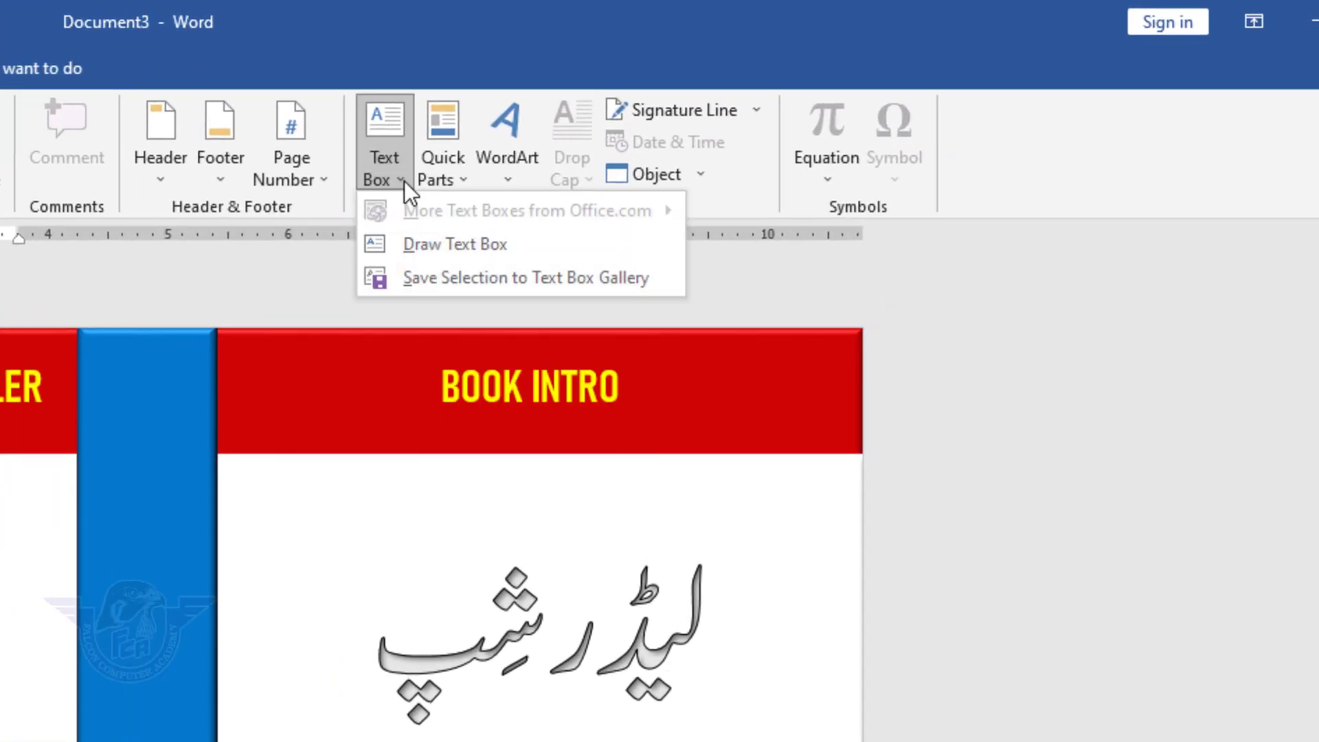
{"action": "left_click", "coordinate": [439, 246]}
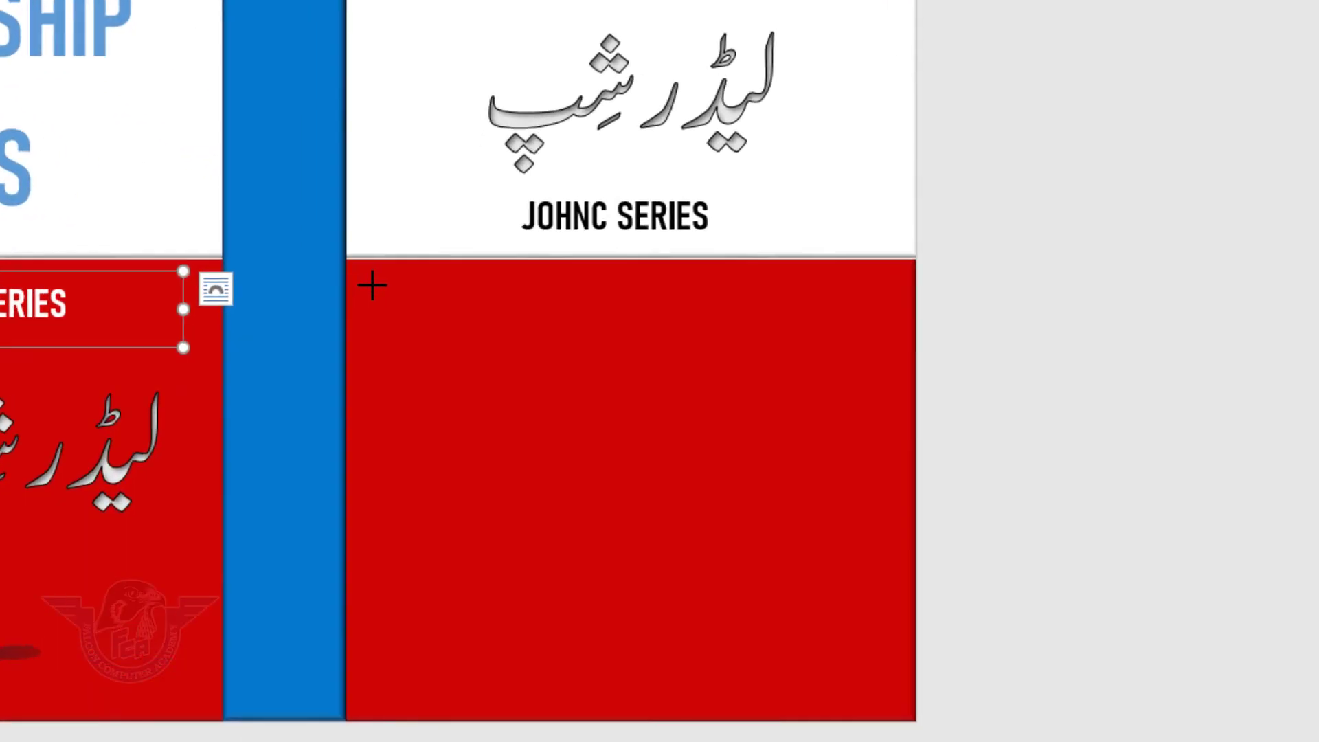
{"action": "left_click_drag", "start_coordinate": [691, 488], "coordinate": [900, 666]}
{"action": "left_click_drag", "start_coordinate": [658, 547], "coordinate": [879, 701]}
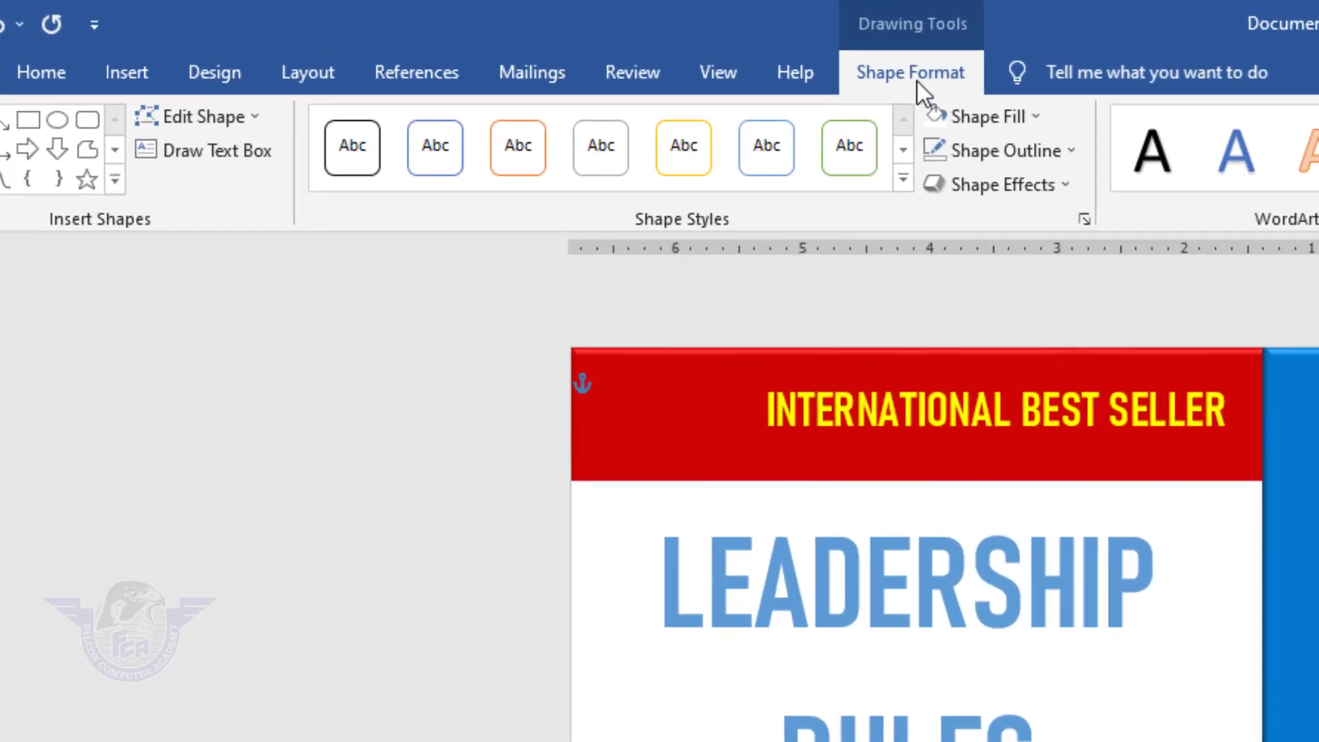
Remove the fill and the outline from the new text box on the lower-right red panel.
{"action": "left_click", "coordinate": [1030, 117]}
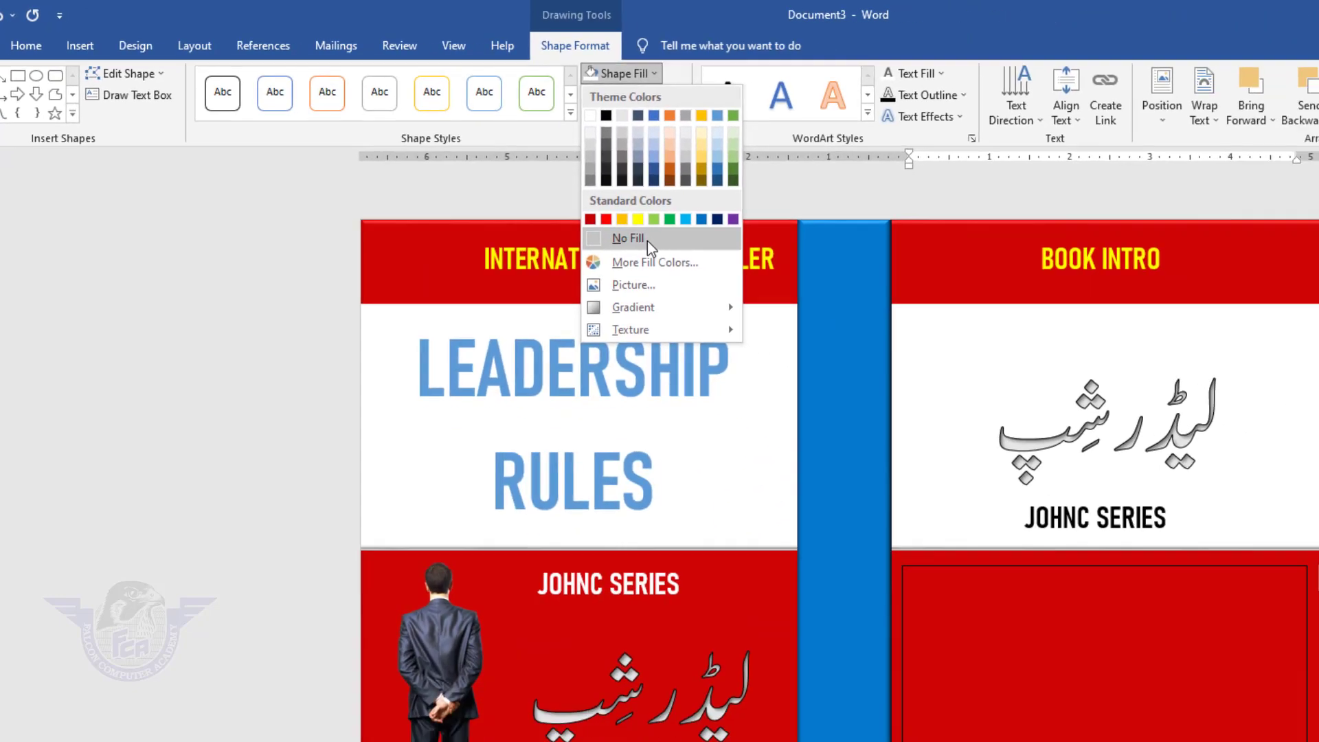
{"action": "left_click", "coordinate": [647, 240]}
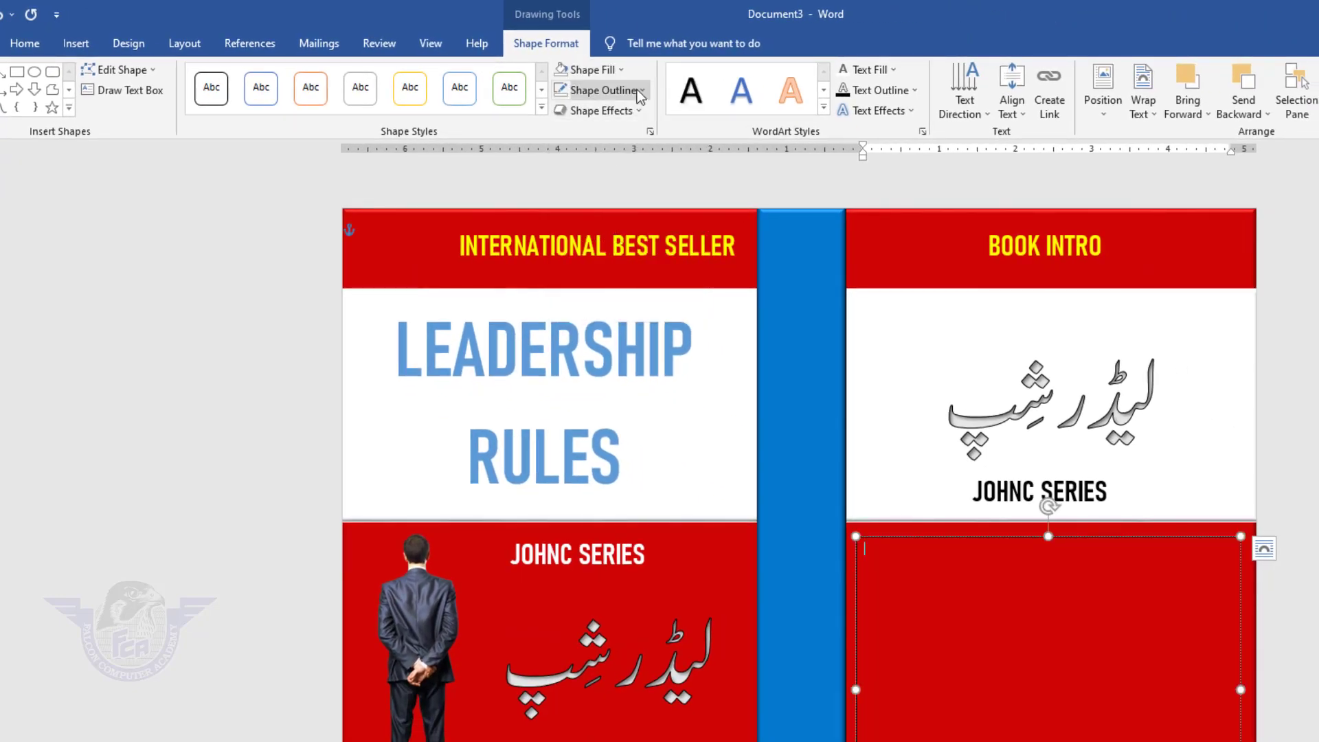
{"action": "left_click", "coordinate": [637, 92]}
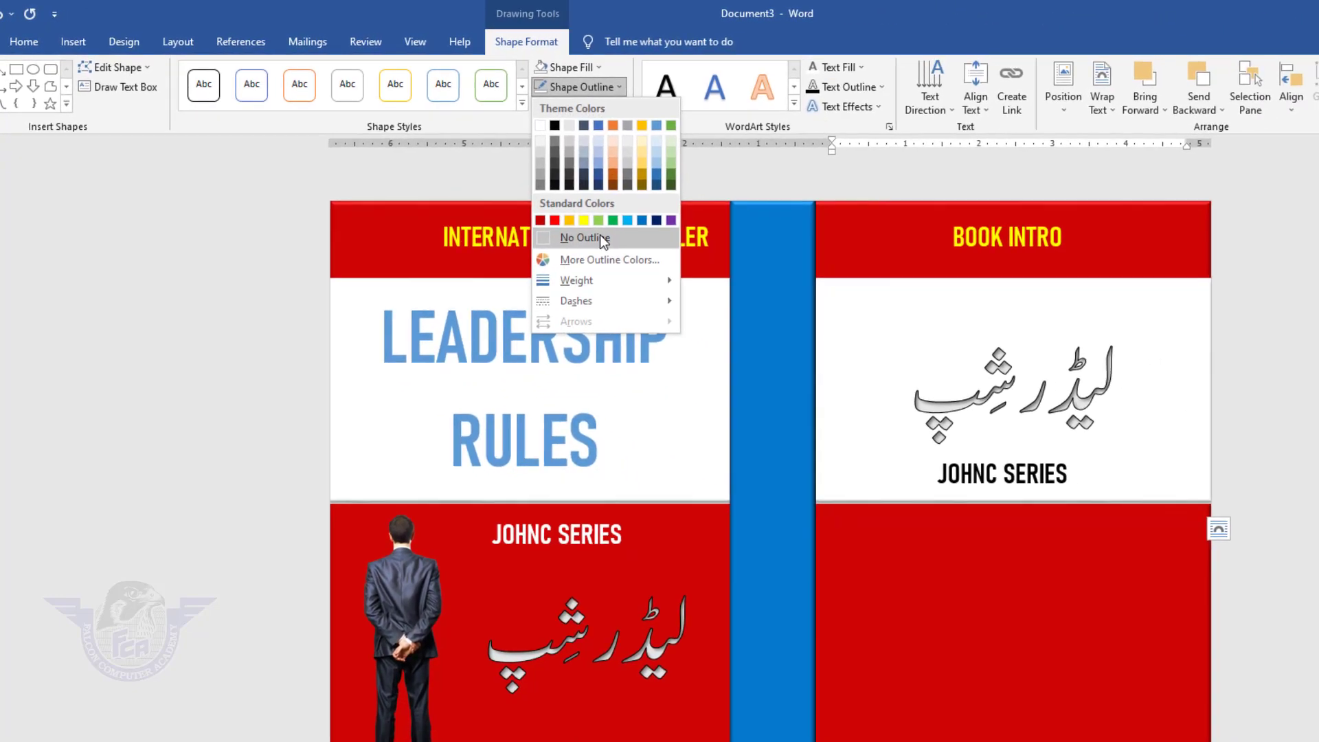
{"action": "left_click", "coordinate": [600, 237]}
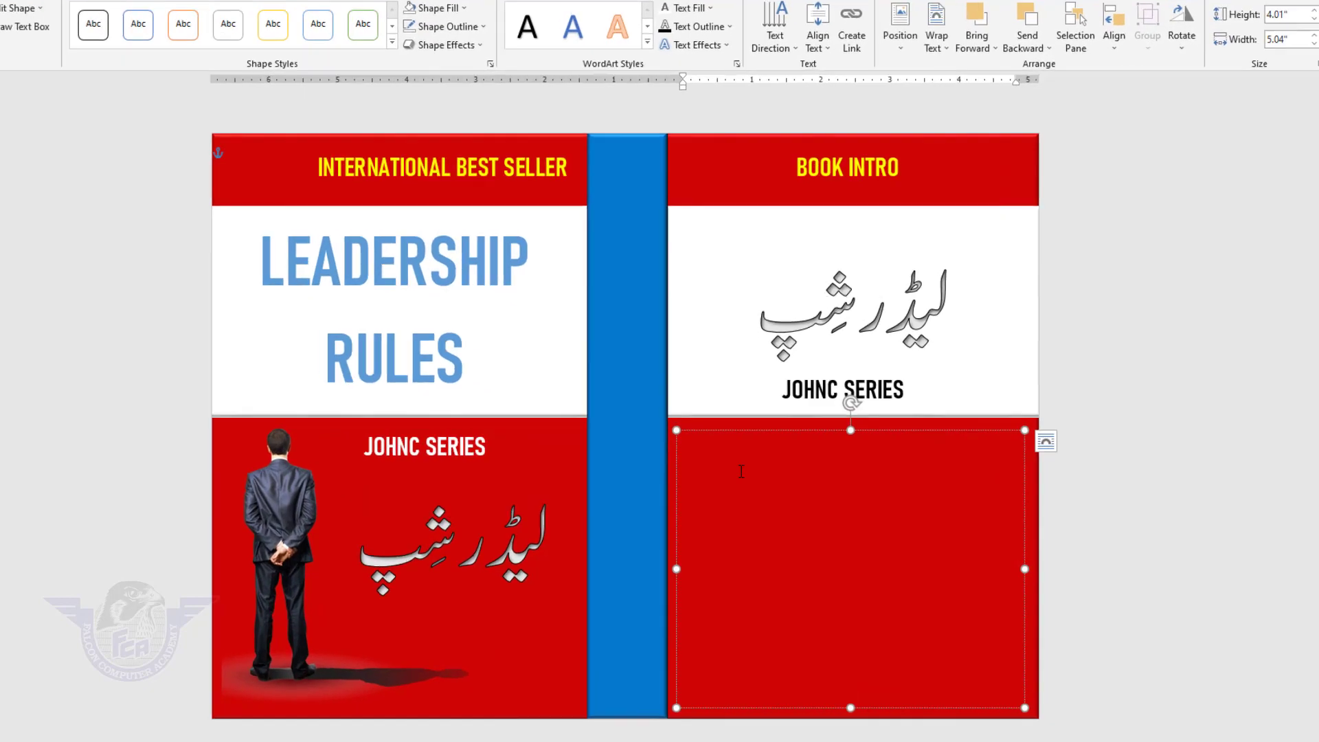
Fill the text box on the lower-right red panel with =RAND() sample text and make the text white.
{"action": "type", "text": "=RAND"}
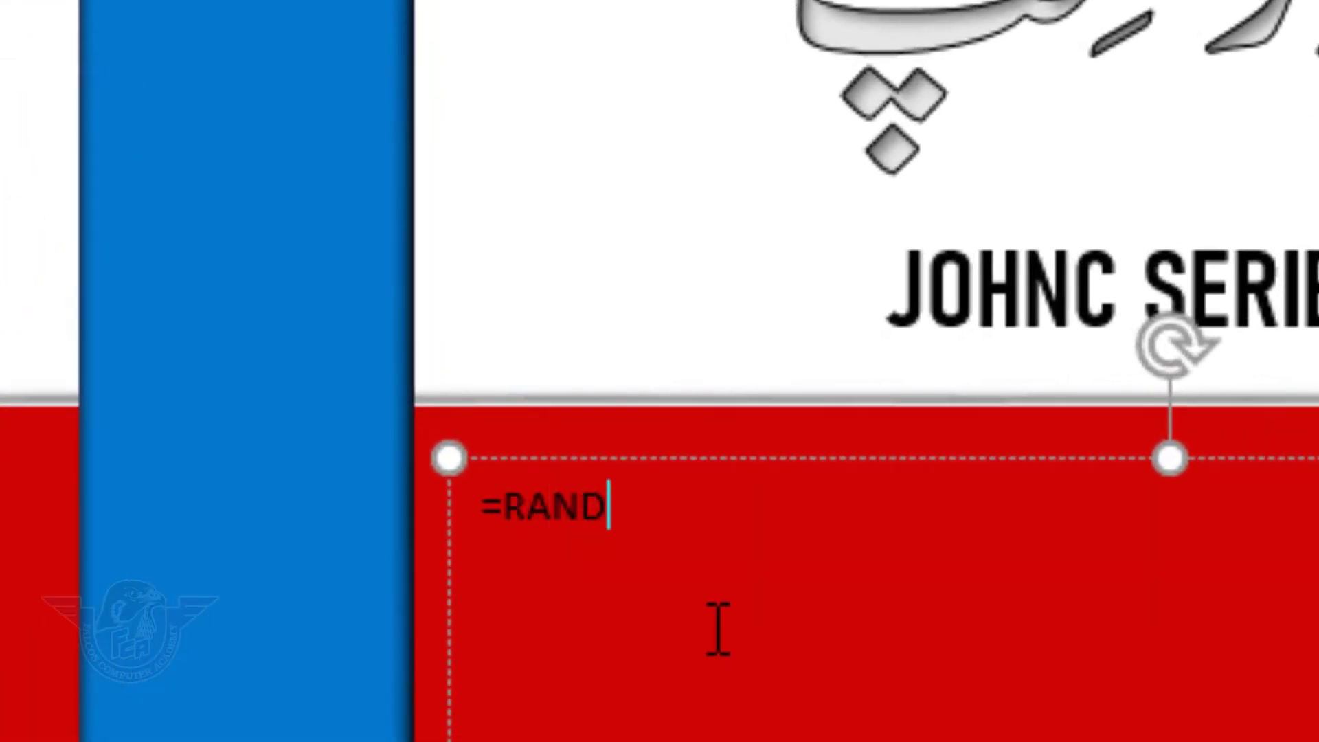
{"action": "type", "text": "()"}
{"action": "key", "text": "Return"}
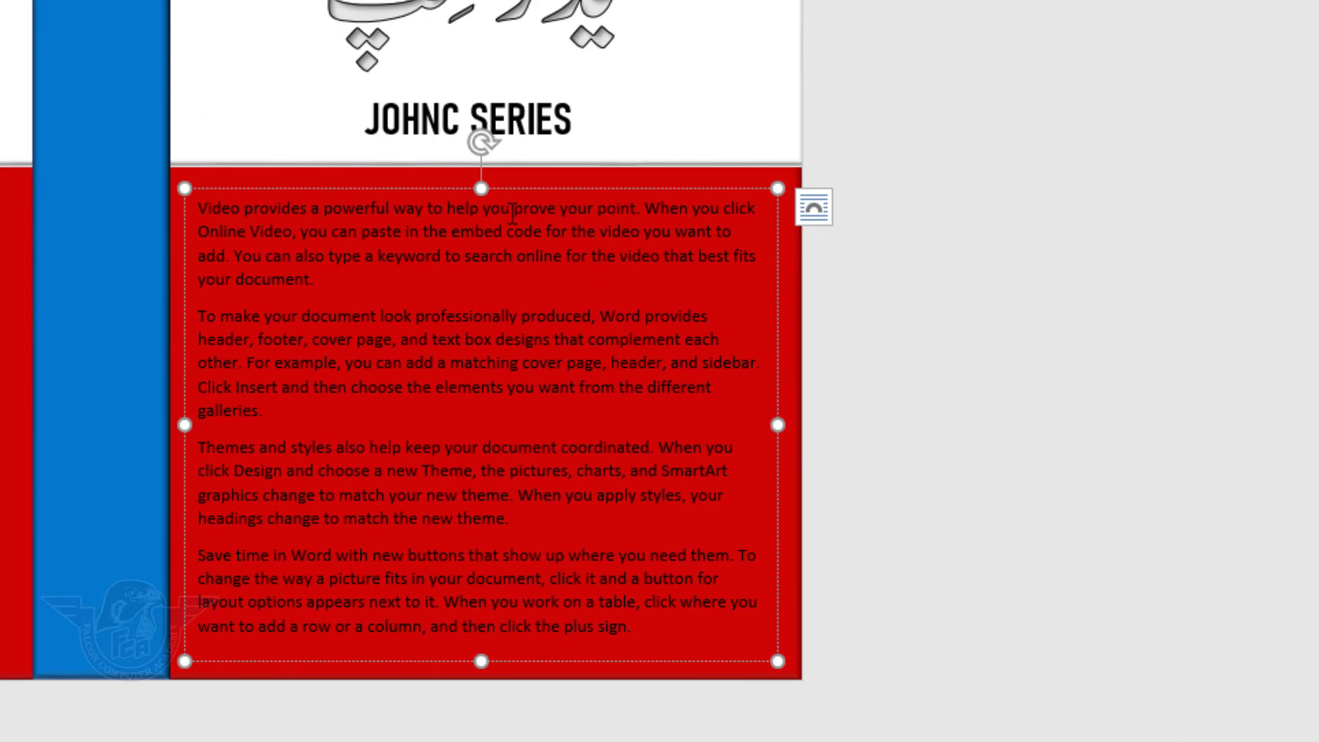
{"action": "left_click", "coordinate": [577, 188]}
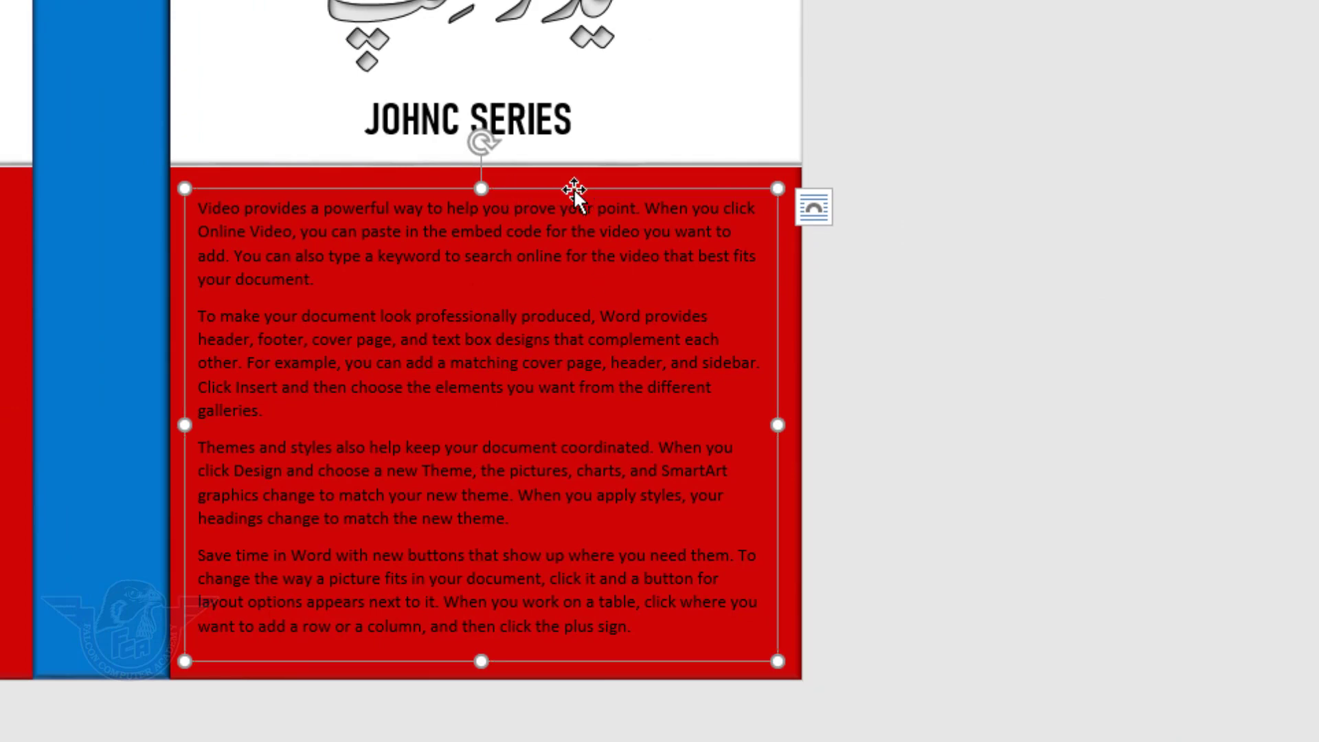
{"action": "left_click", "coordinate": [739, 58]}
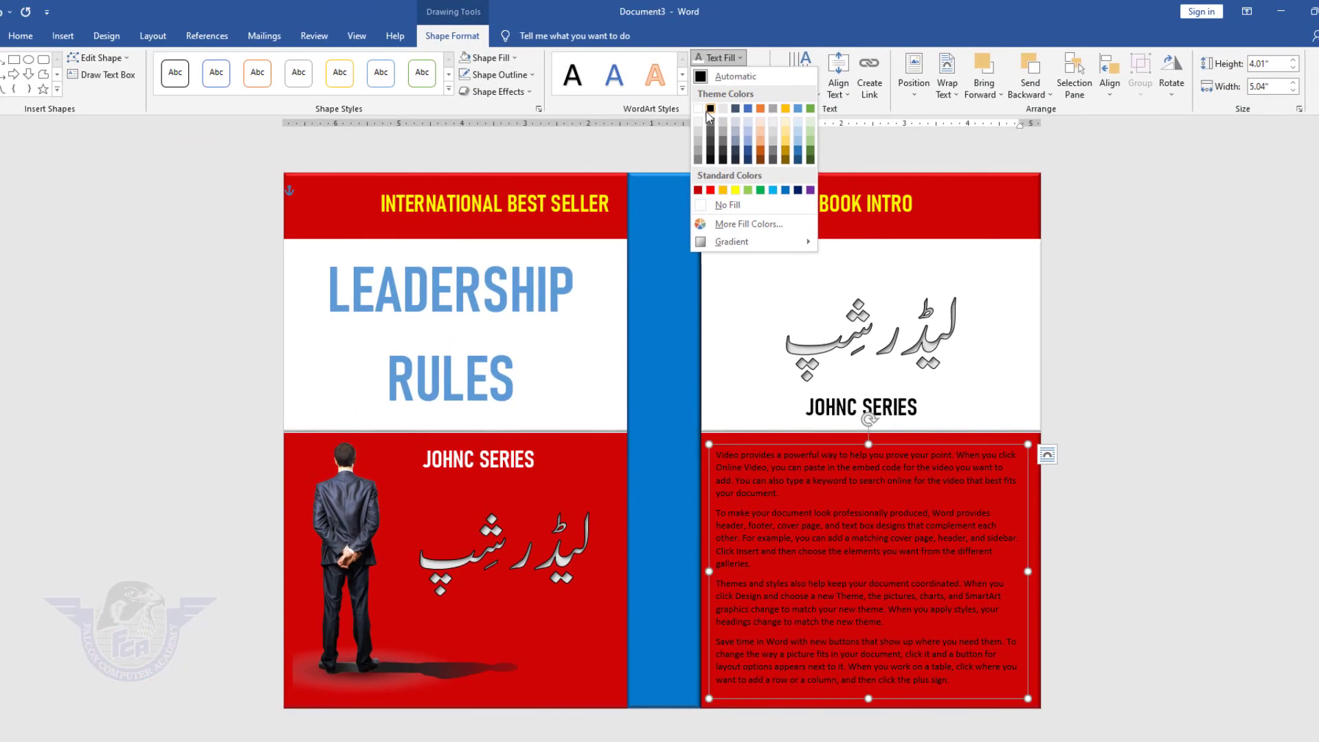
{"action": "left_click", "coordinate": [698, 109]}
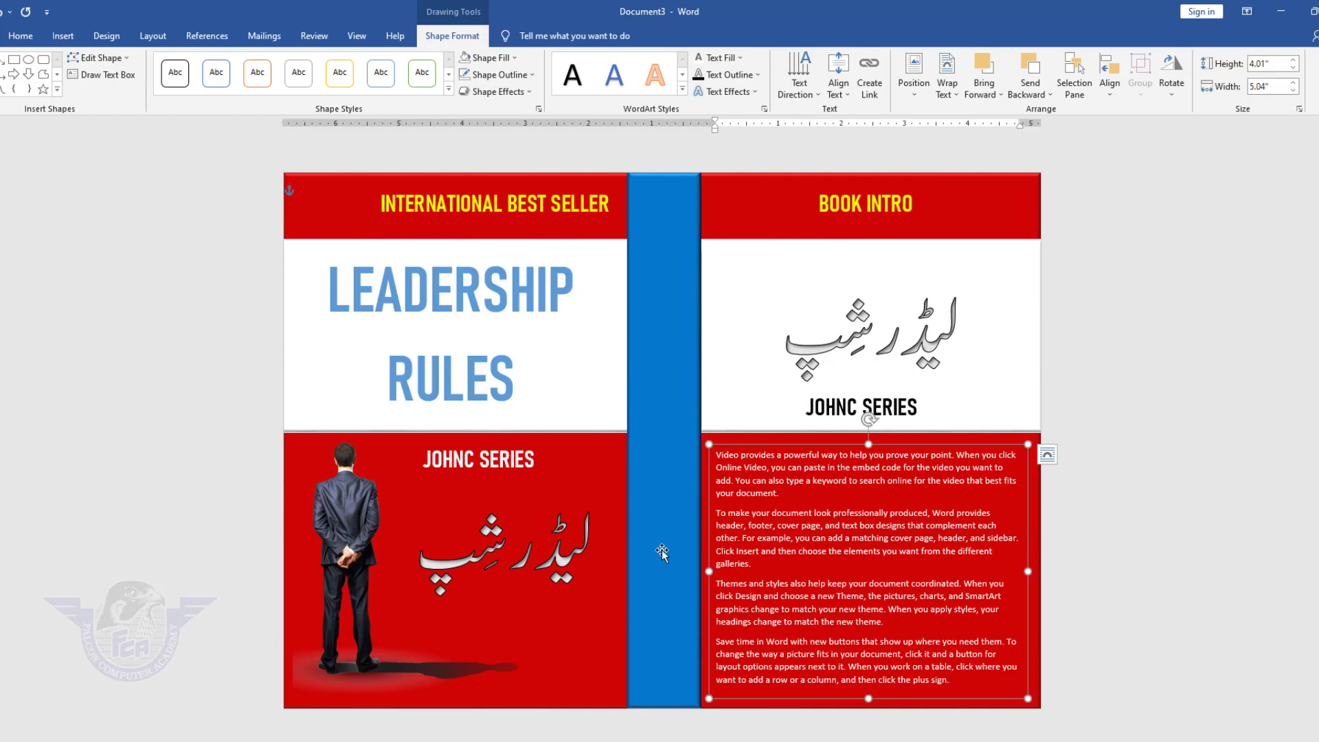
Copy the LEADERSHIP RULES title towards the blue spine and reduce the copy's font size to 36.
{"action": "left_click", "coordinate": [485, 375]}
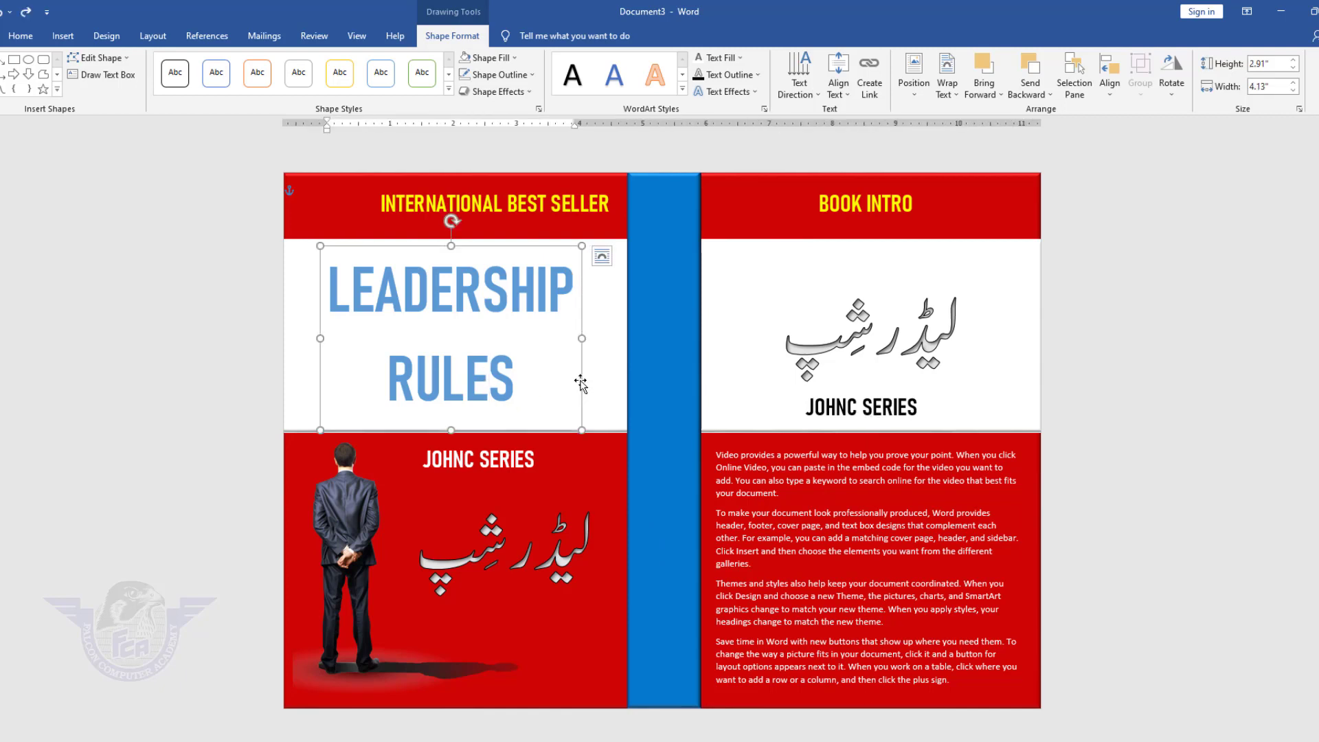
{"action": "left_click_drag", "start_coordinate": [581, 382], "coordinate": [803, 420]}
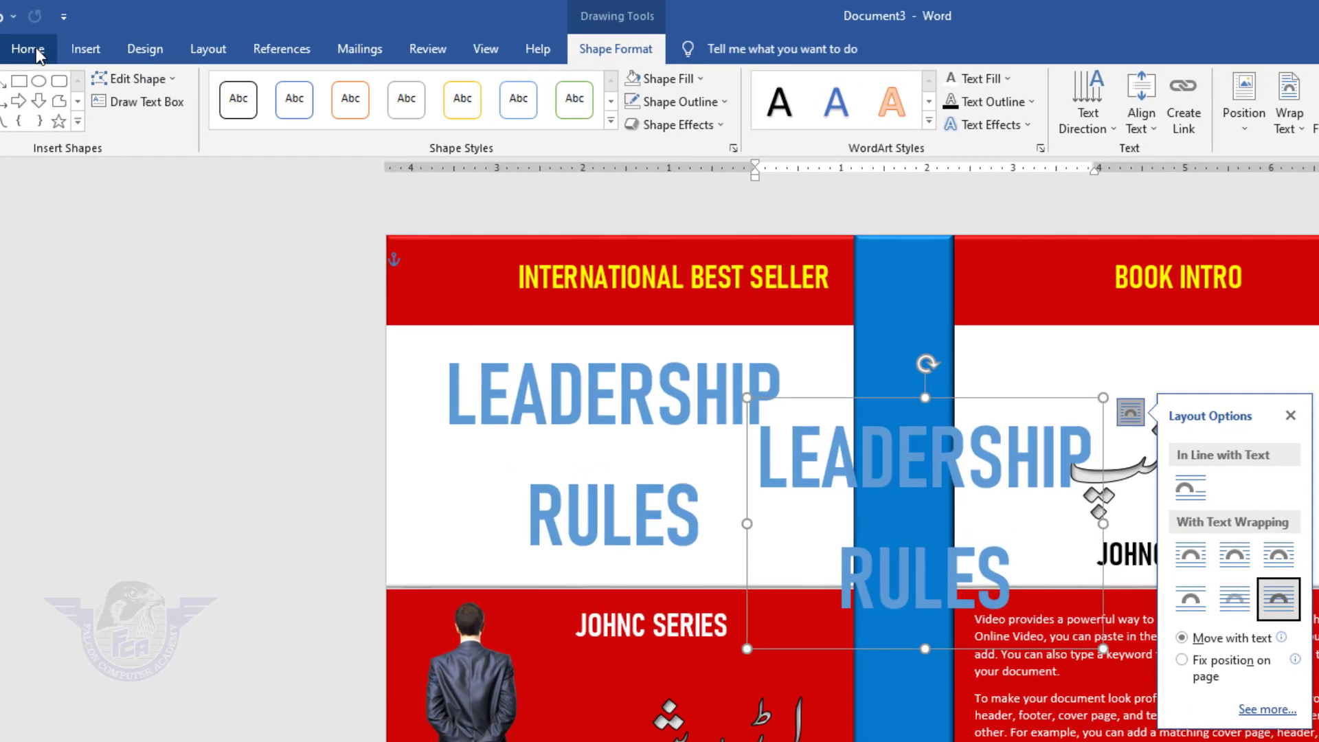
{"action": "left_click", "coordinate": [22, 35]}
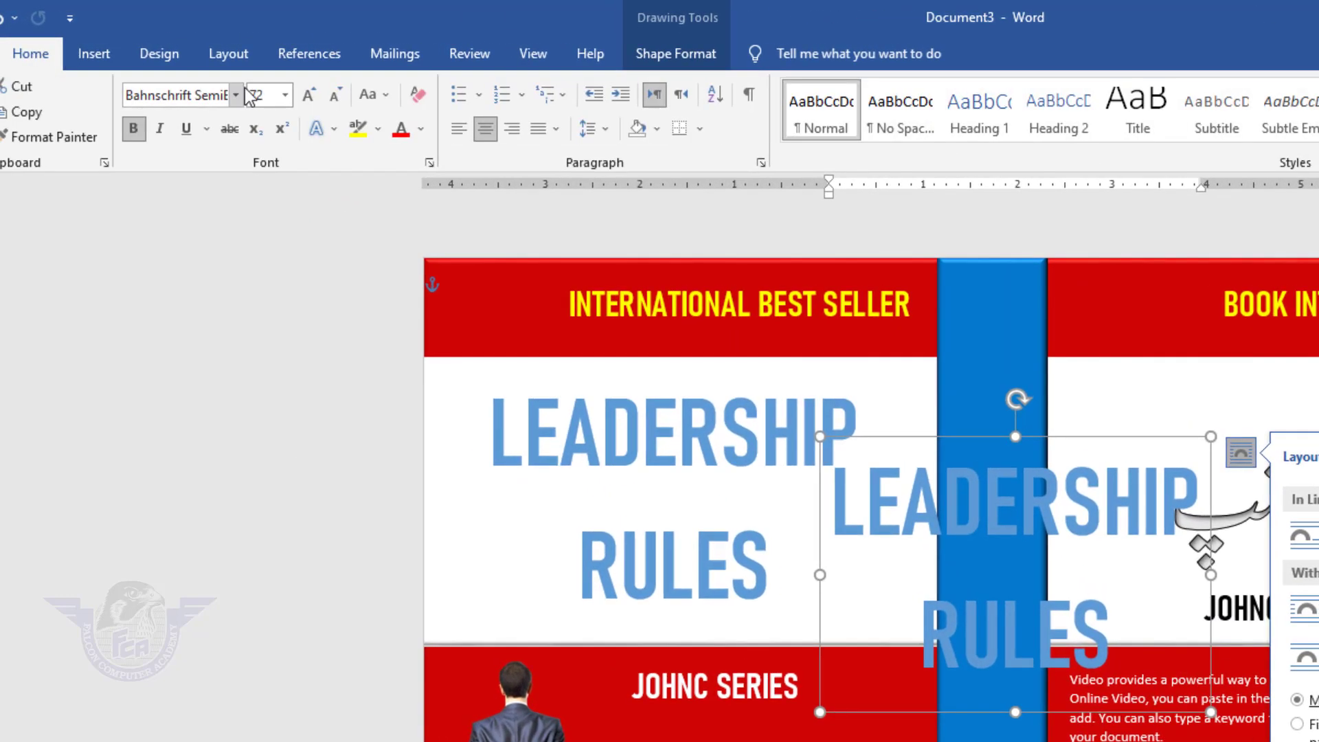
{"action": "left_click", "coordinate": [335, 96]}
{"action": "left_click", "coordinate": [334, 96]}
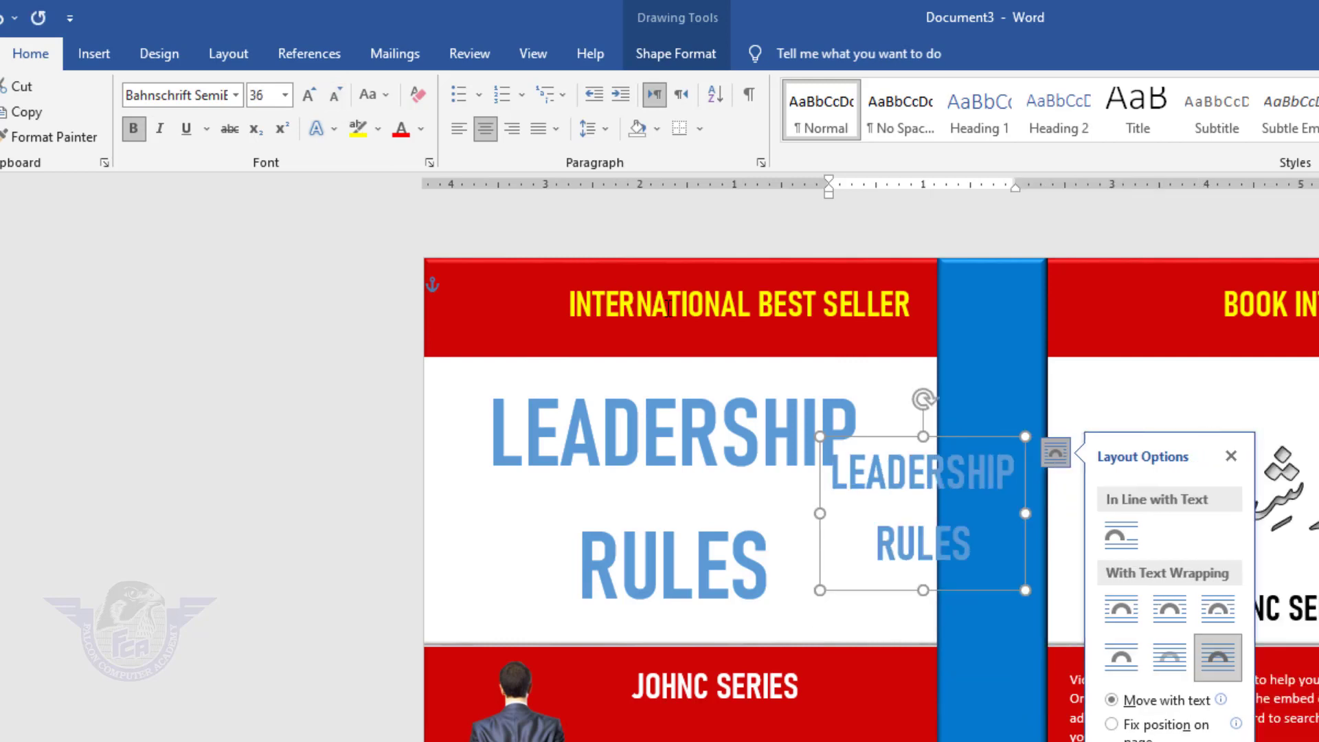
Widen the copied title's box and join LEADERSHIP RULES onto a single line.
{"action": "left_click_drag", "start_coordinate": [1026, 514], "coordinate": [1285, 507]}
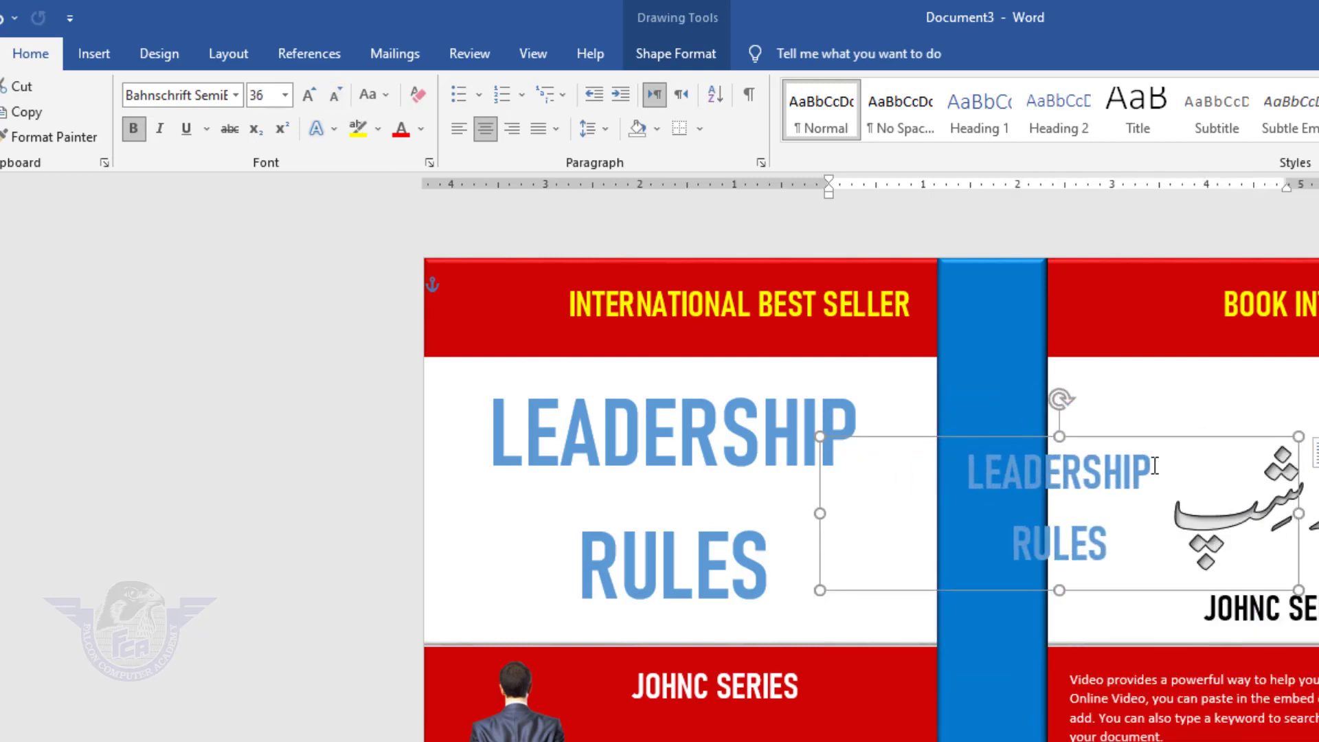
{"action": "left_click", "coordinate": [1226, 487]}
{"action": "key", "text": "Delete"}
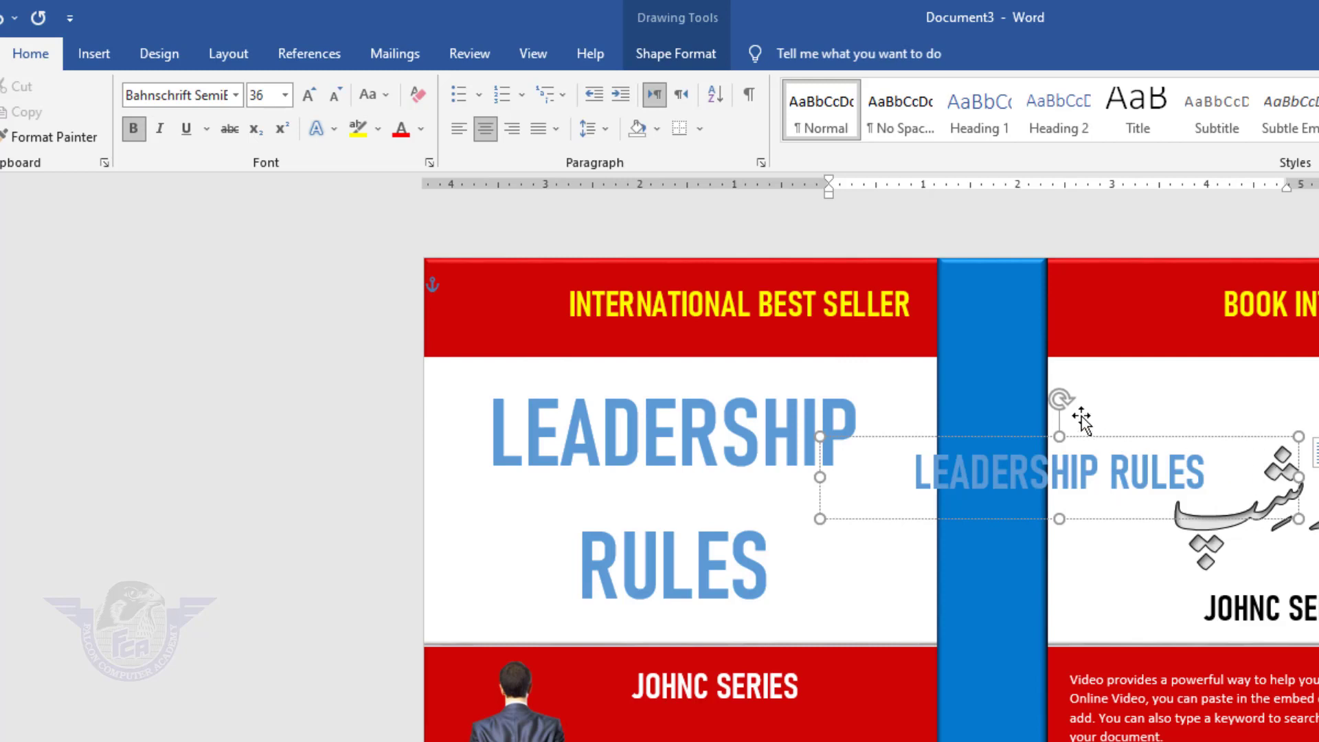
Rotate the copied LEADERSHIP RULES title to read upwards and place it on the lower part of the blue spine.
{"action": "left_click_drag", "start_coordinate": [1059, 399], "coordinate": [926, 529]}
{"action": "left_click", "coordinate": [1022, 479]}
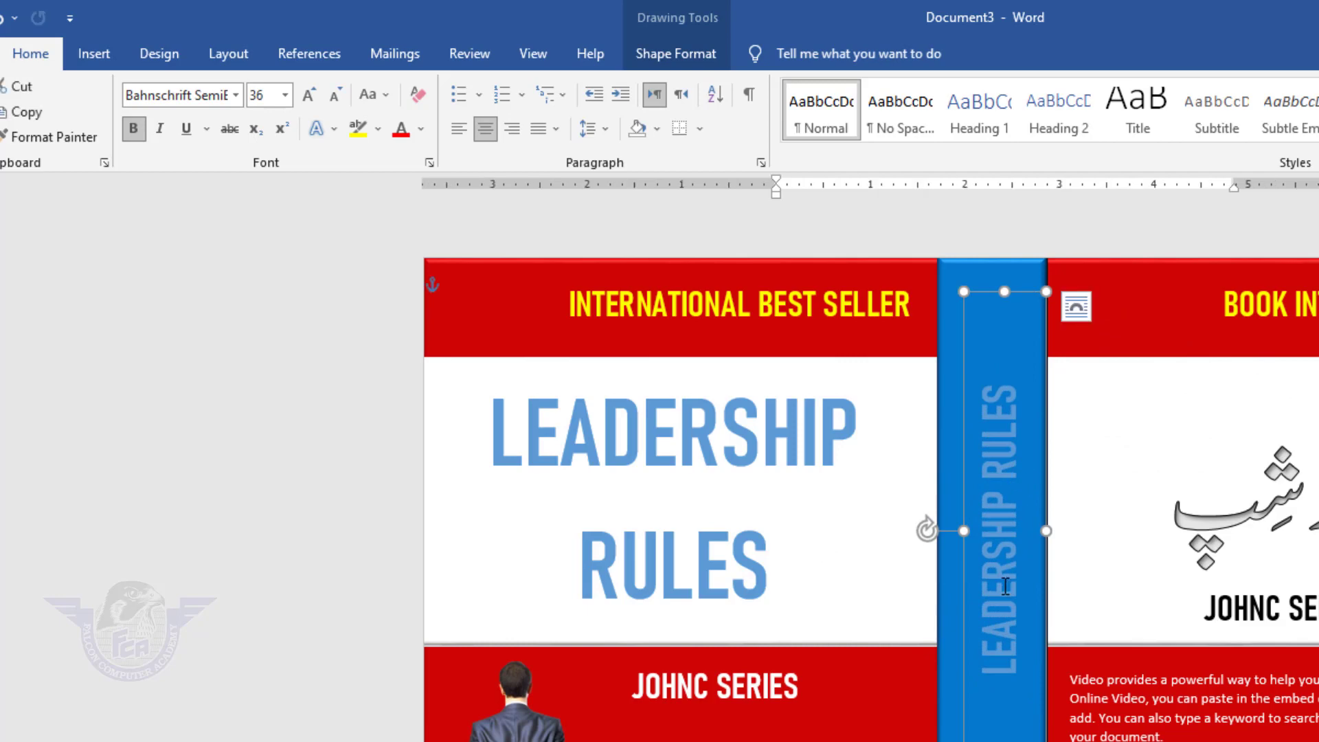
{"action": "left_click_drag", "start_coordinate": [1010, 295], "coordinate": [1018, 610]}
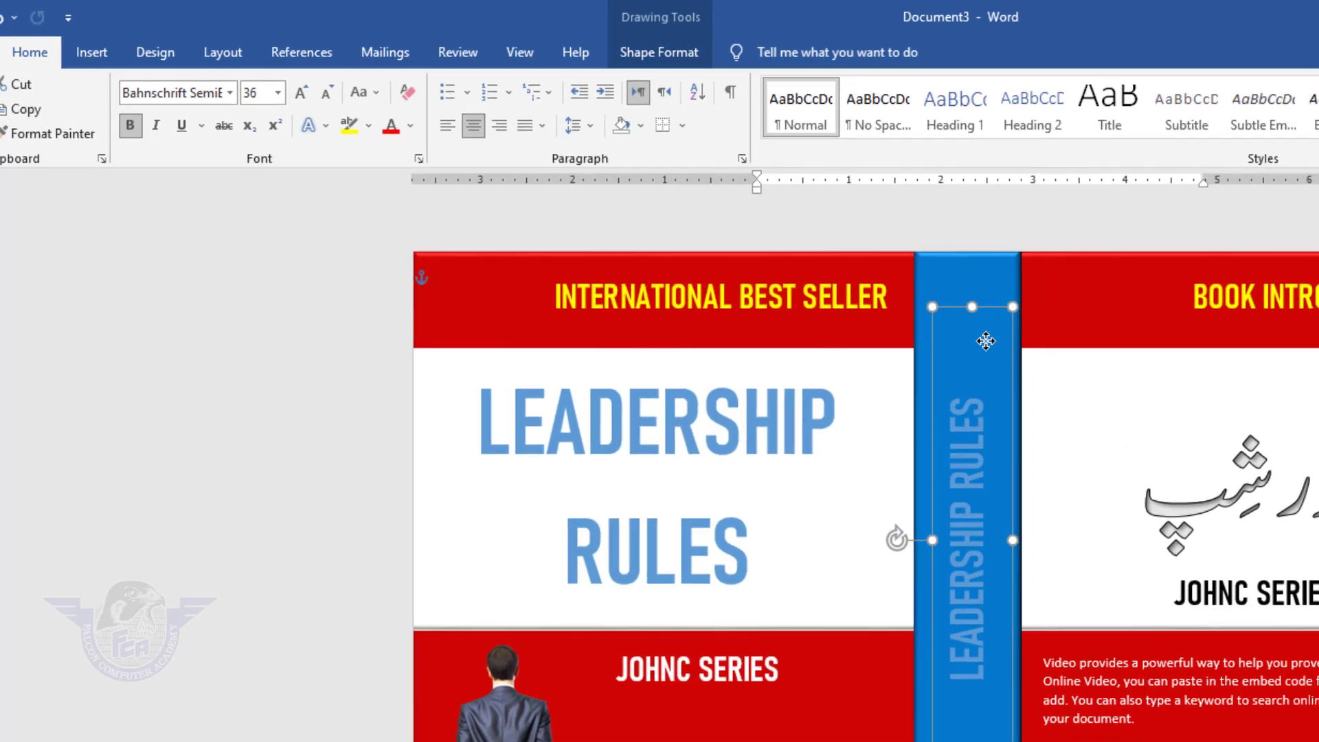
{"action": "left_click_drag", "start_coordinate": [703, 421], "coordinate": [700, 423]}
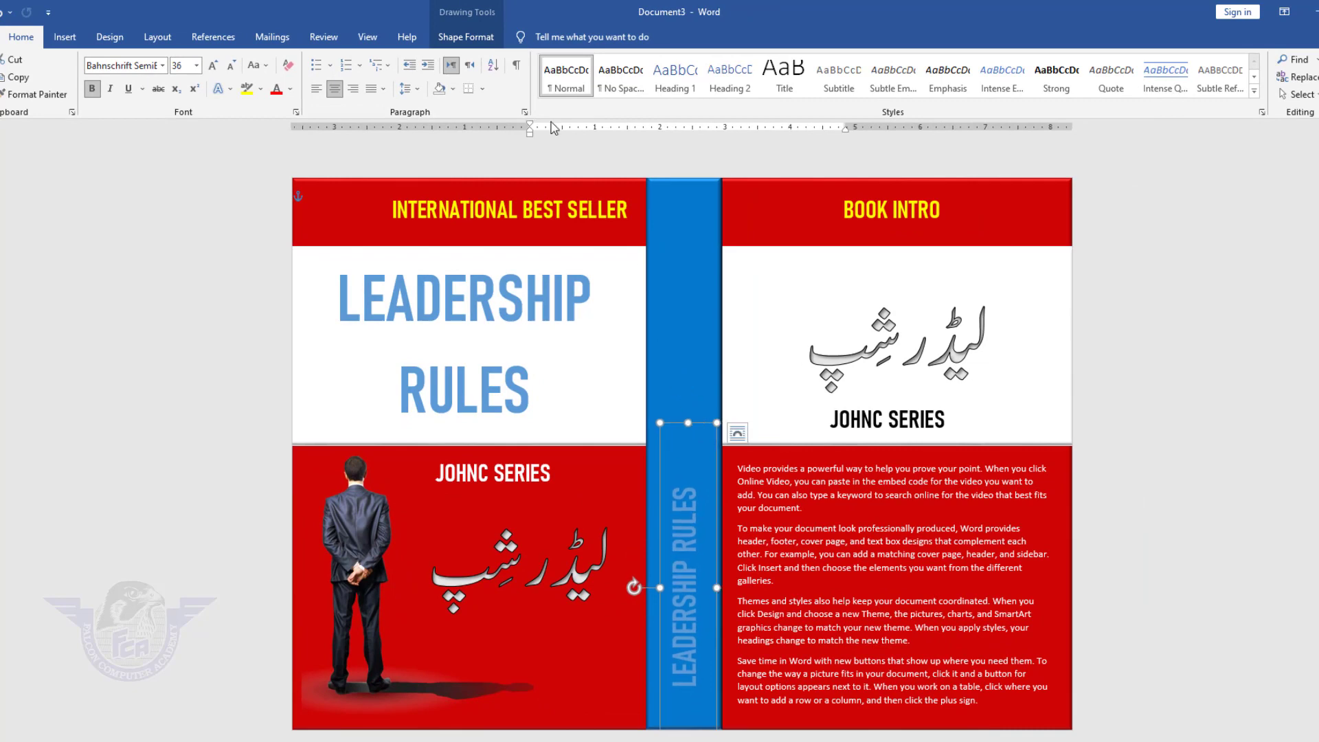
Fill the spine title with white and move it up to the middle of the blue spine.
{"action": "left_click", "coordinate": [470, 37]}
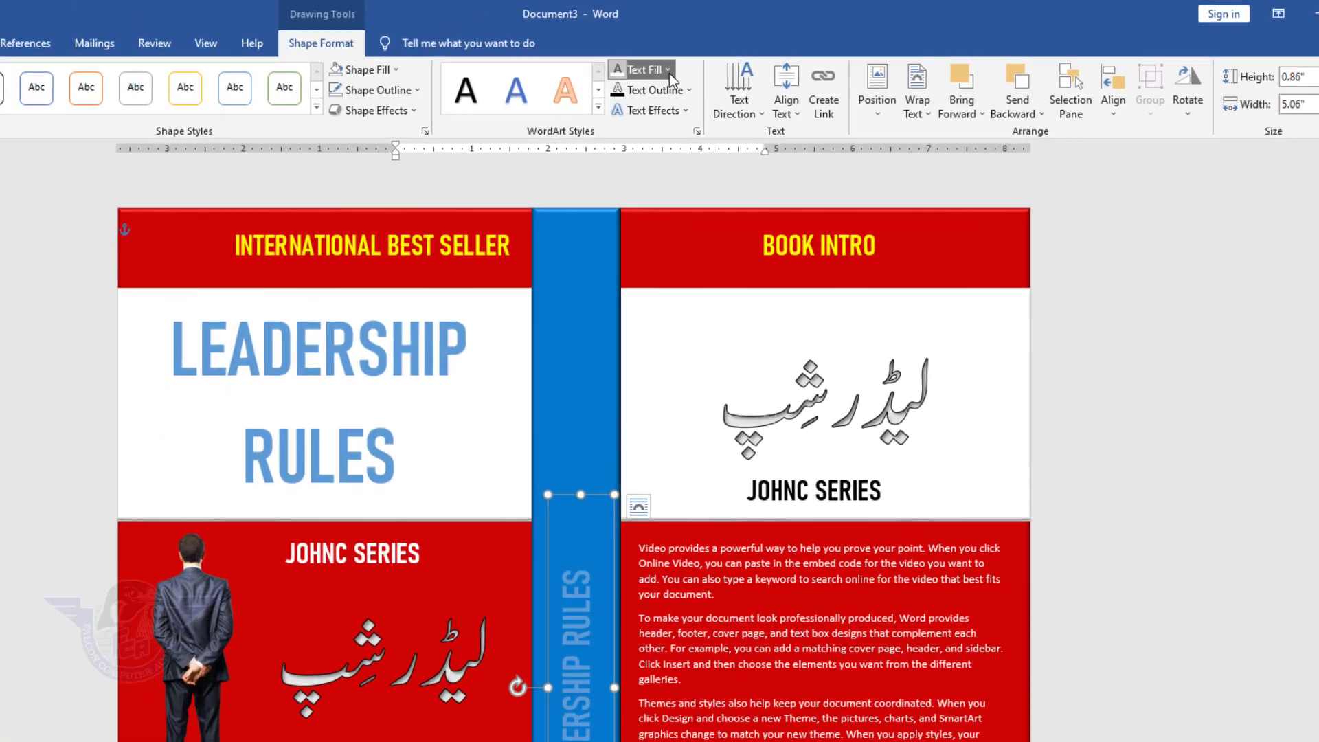
{"action": "left_click", "coordinate": [392, 97]}
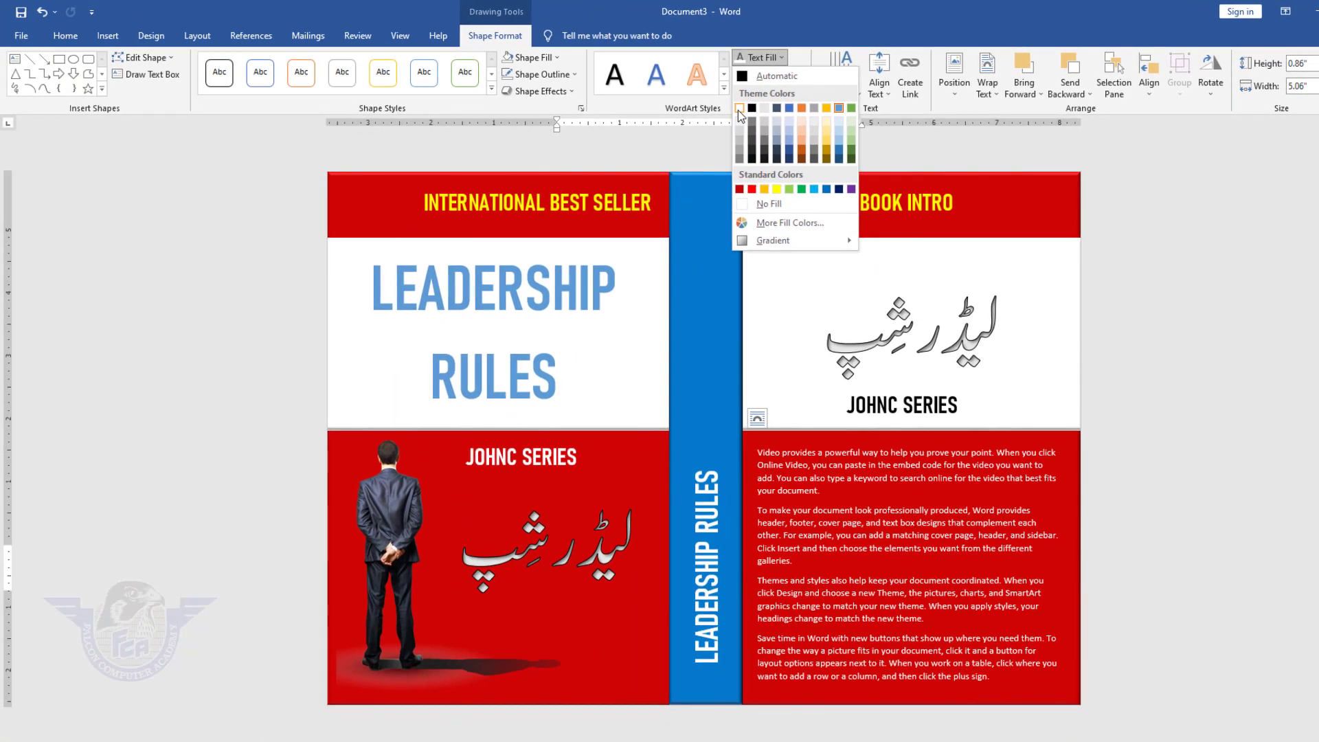
{"action": "left_click", "coordinate": [669, 121]}
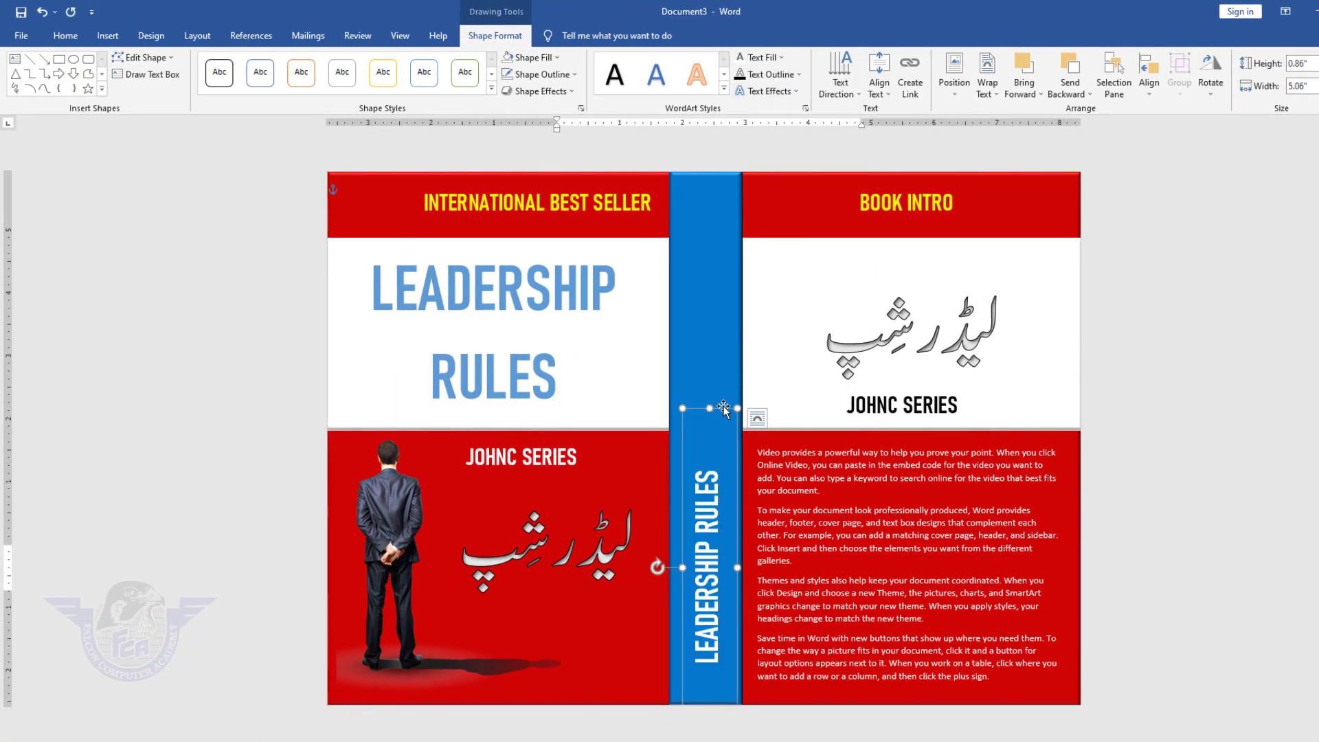
{"action": "left_click_drag", "start_coordinate": [723, 407], "coordinate": [715, 300]}
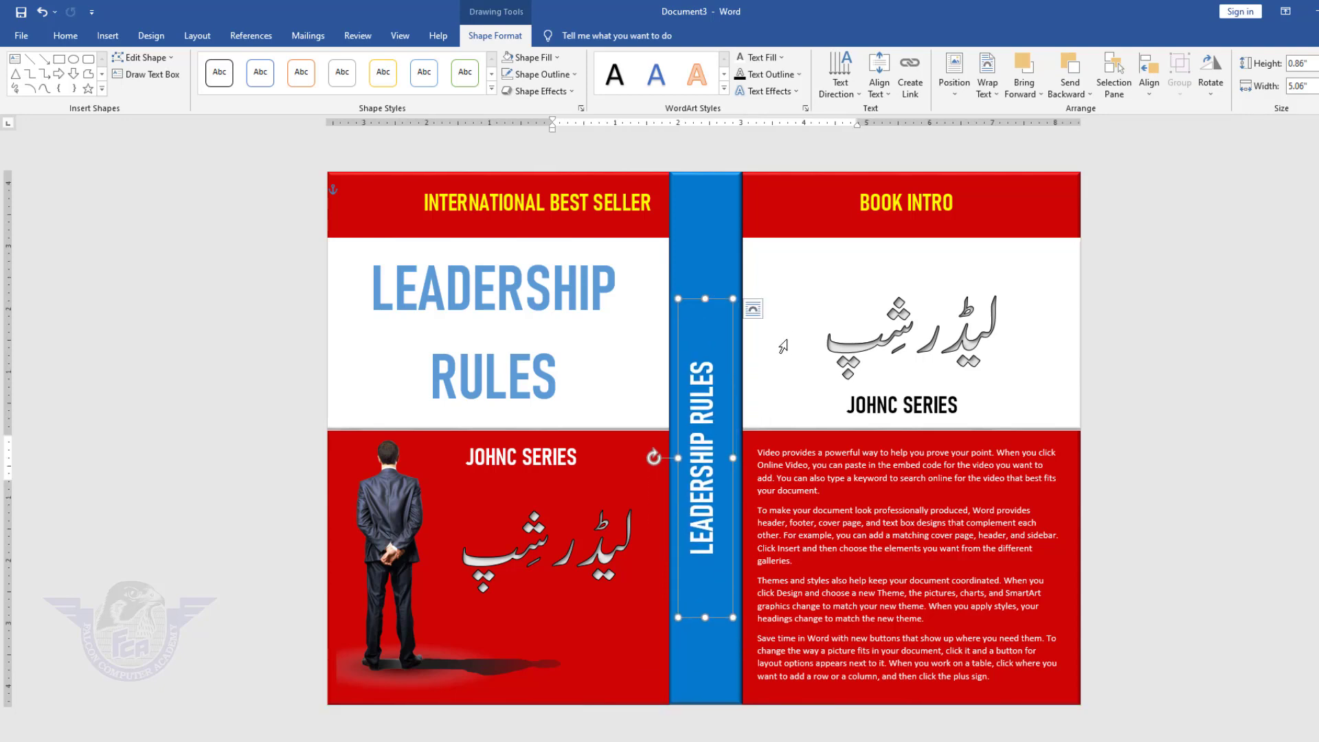
Insert the picture falconryk logo 800 x 800 in png.png from the Logos folder on drive D.
{"action": "left_click", "coordinate": [108, 35]}
{"action": "left_click", "coordinate": [412, 168]}
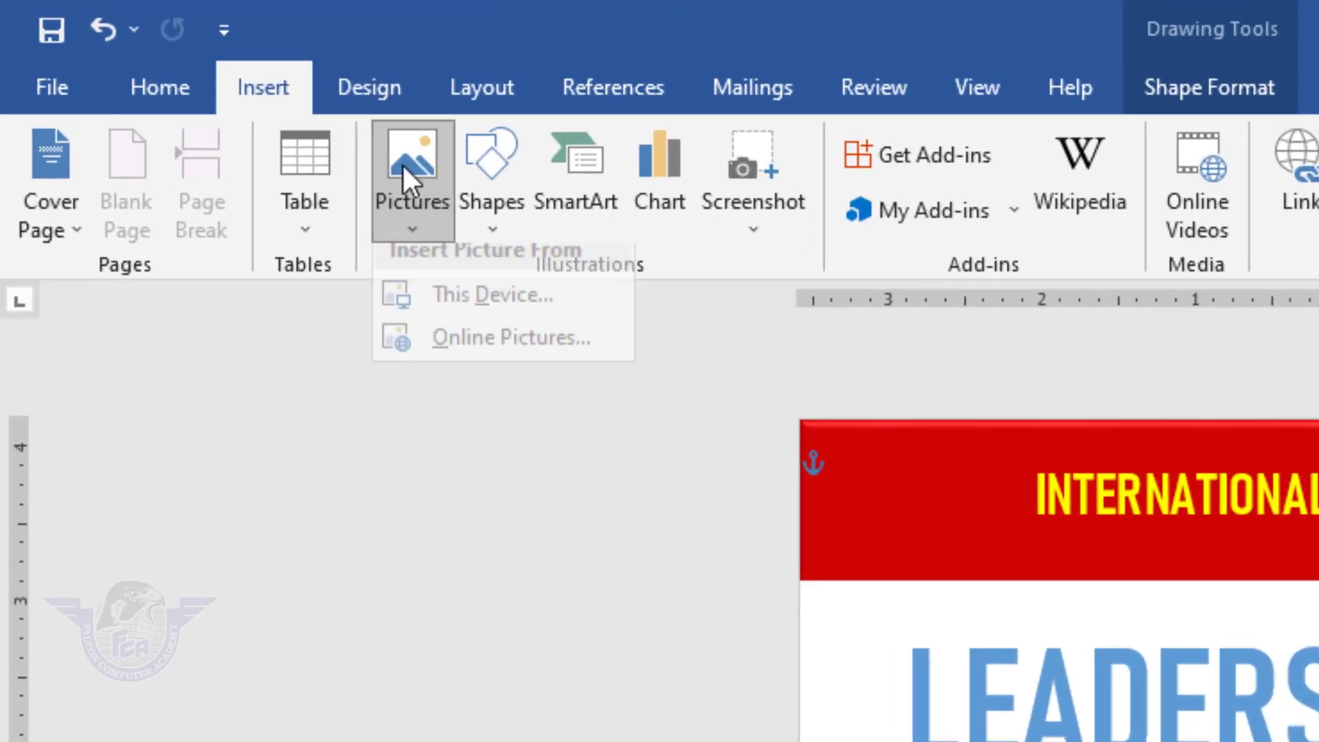
{"action": "left_click", "coordinate": [484, 313]}
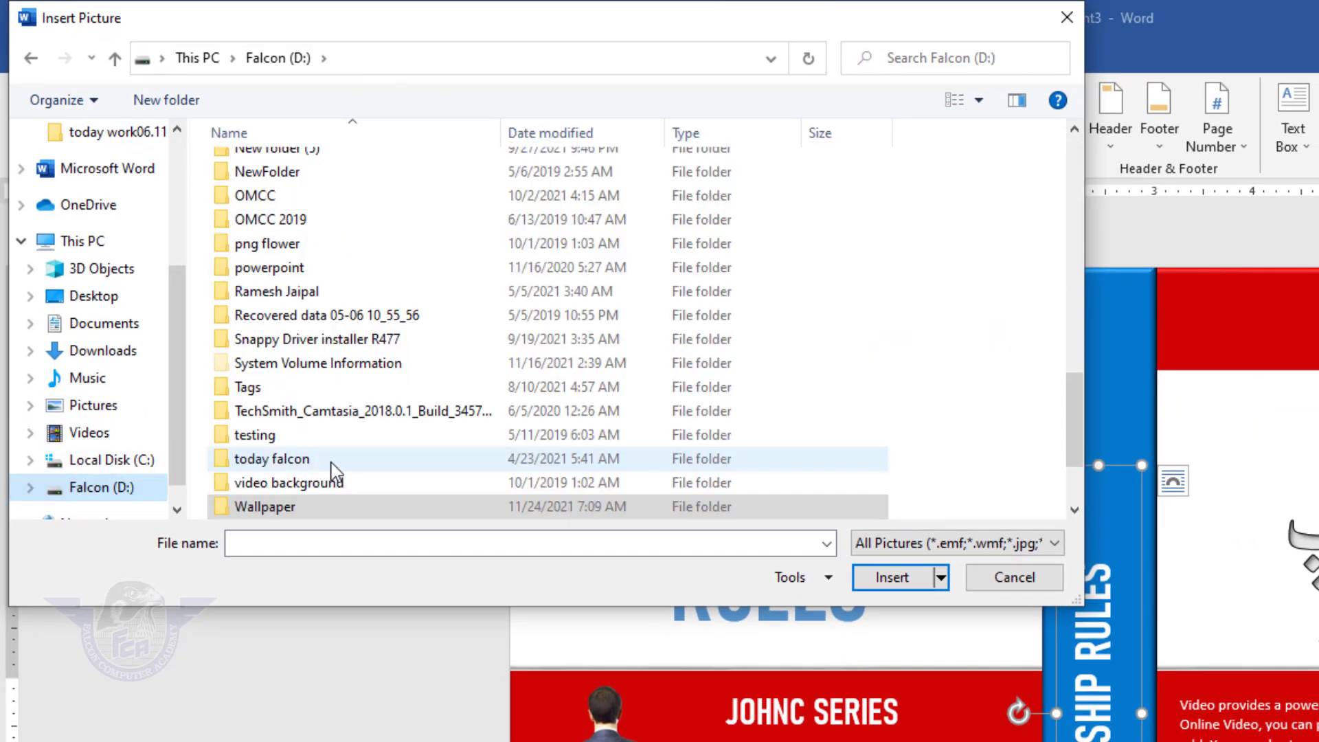
{"action": "left_click", "coordinate": [329, 460]}
{"action": "key", "text": "l"}
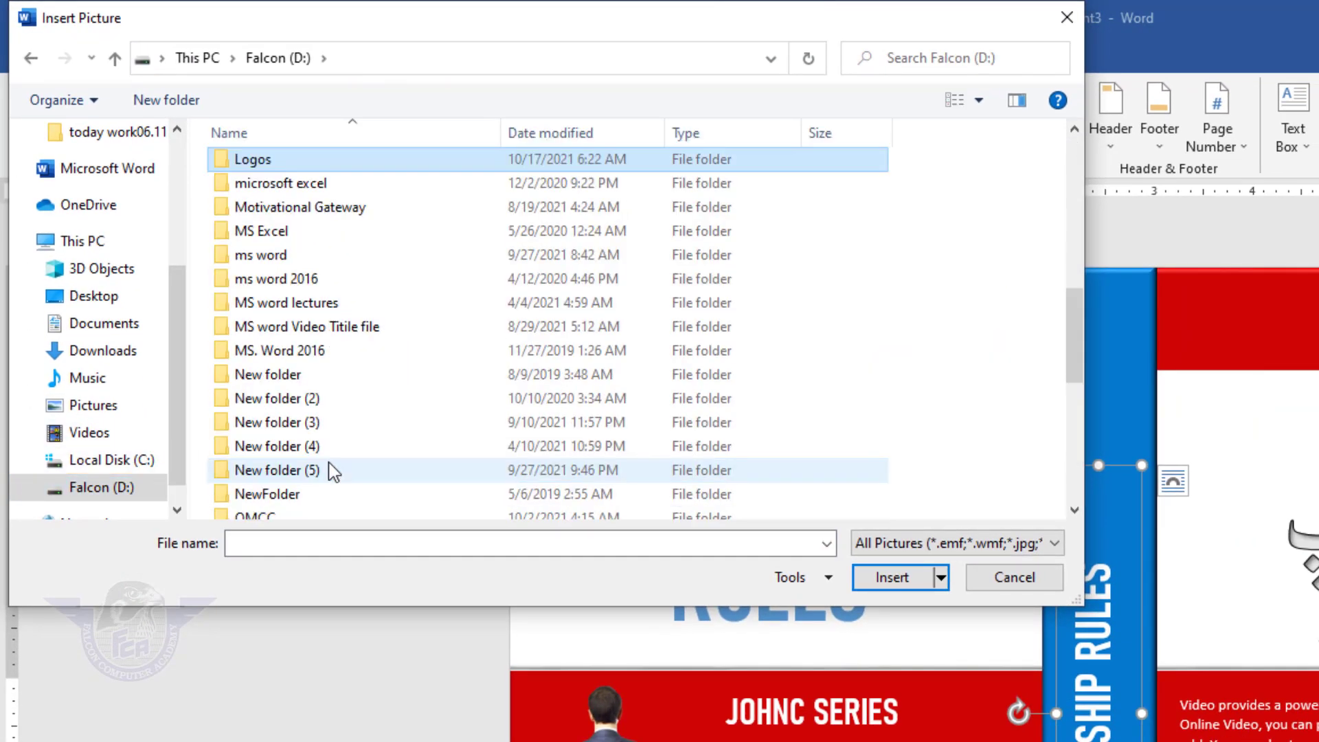
{"action": "key", "text": "Return"}
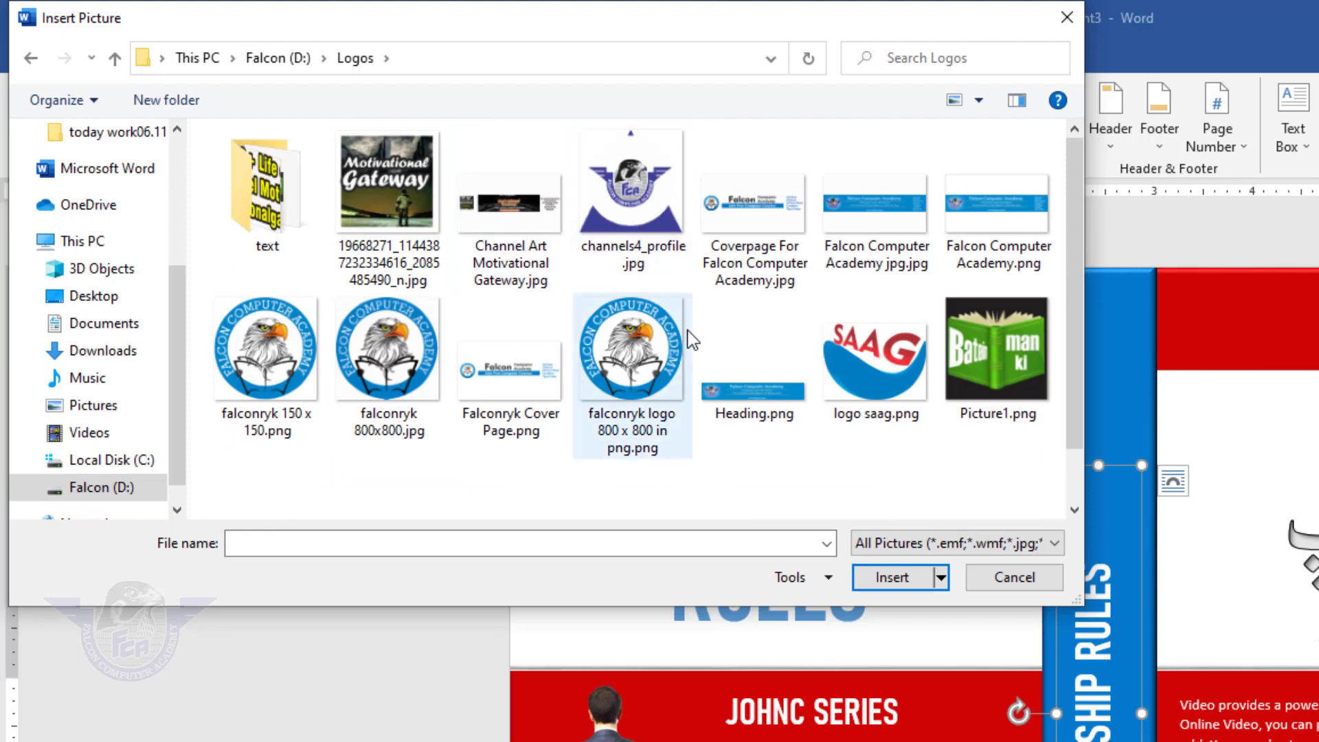
{"action": "left_click", "coordinate": [658, 393]}
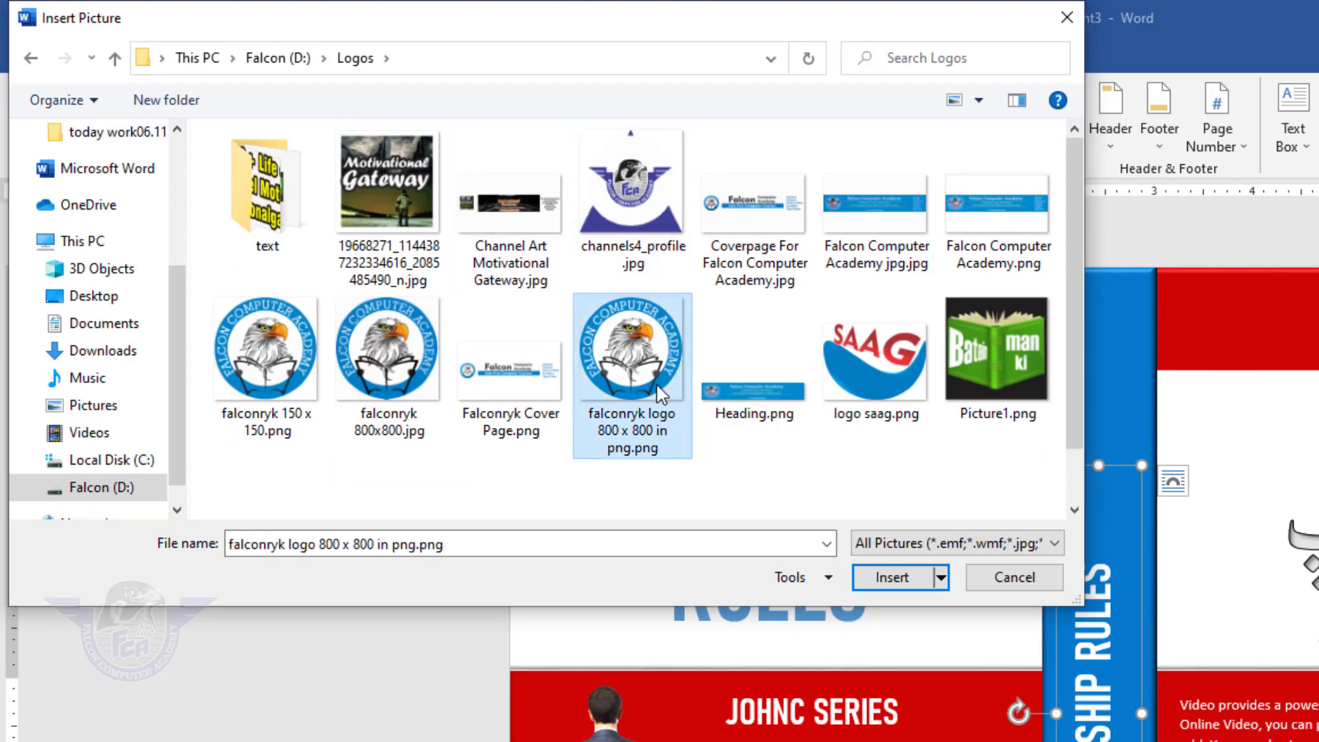
{"action": "left_click", "coordinate": [893, 577]}
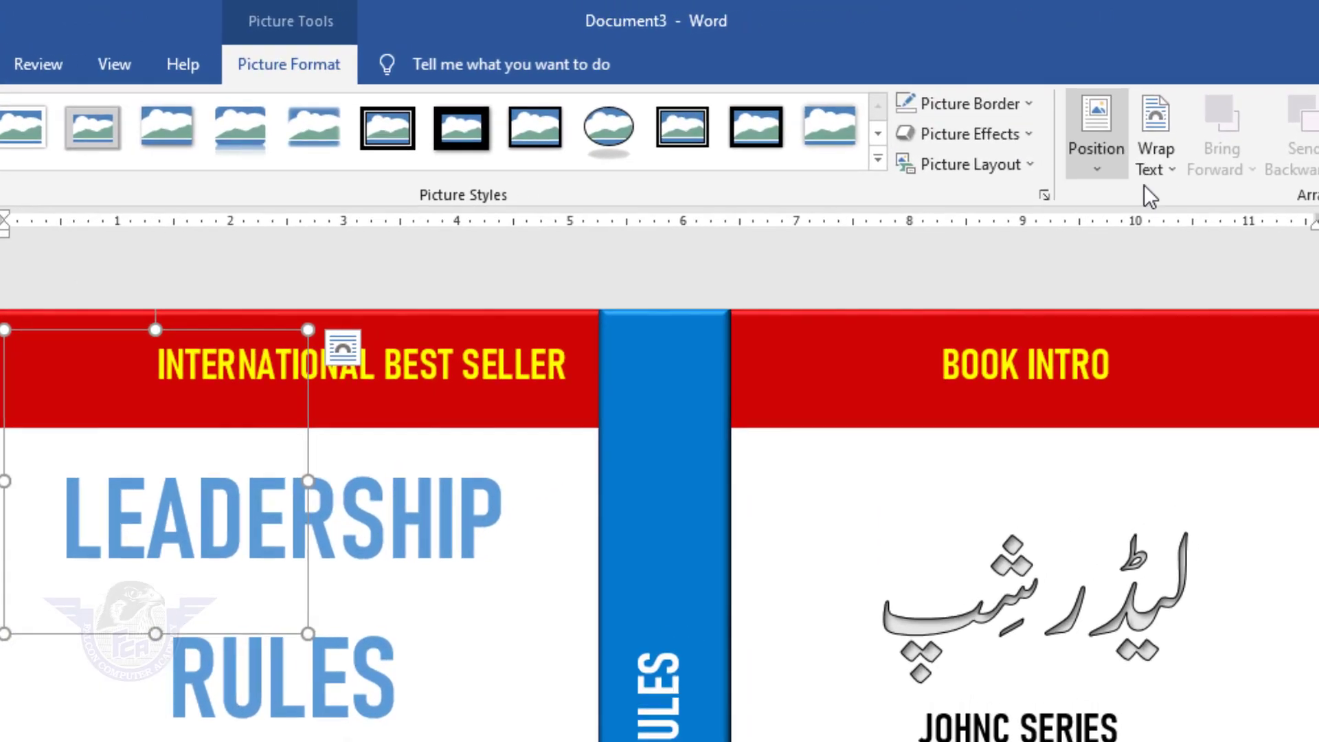
Set the logo's wrapping to In Front of Text, shrink it to about 0.86 inches square and centre it near the spine's top.
{"action": "left_click", "coordinate": [1156, 178]}
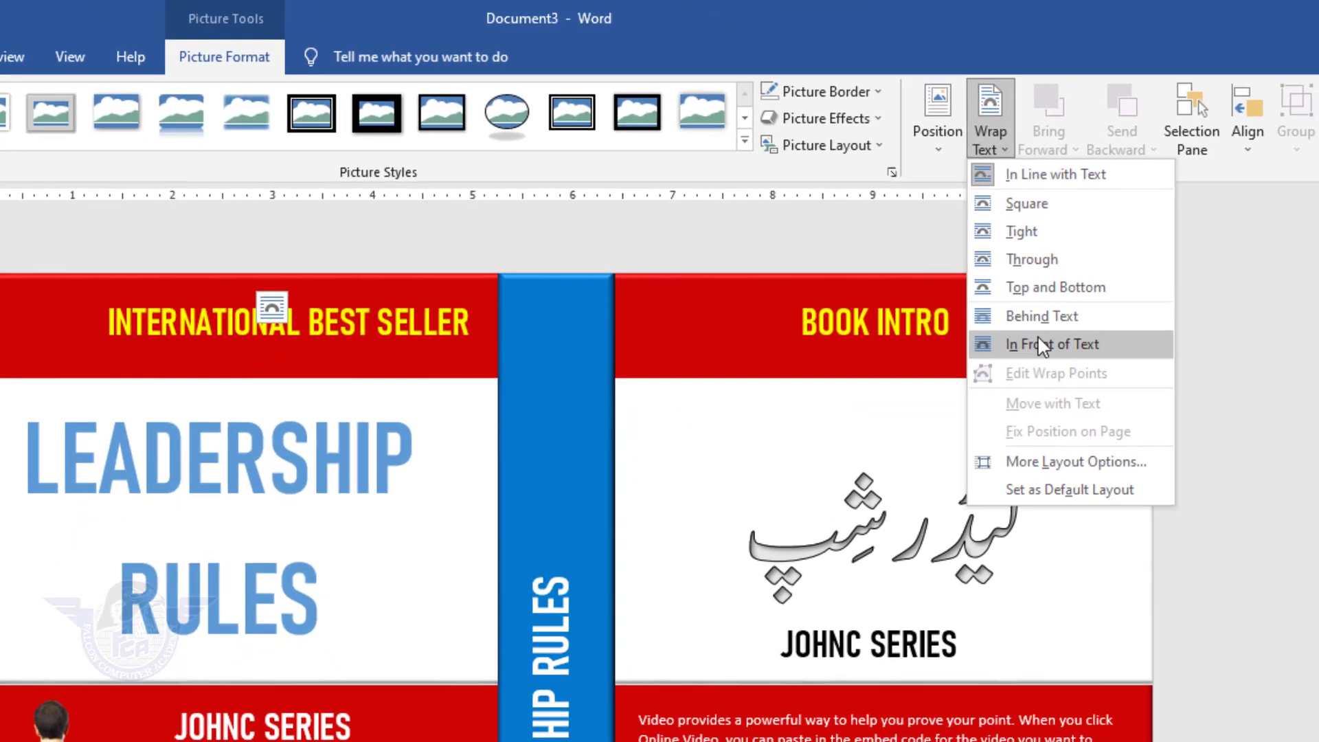
{"action": "left_click", "coordinate": [1216, 400]}
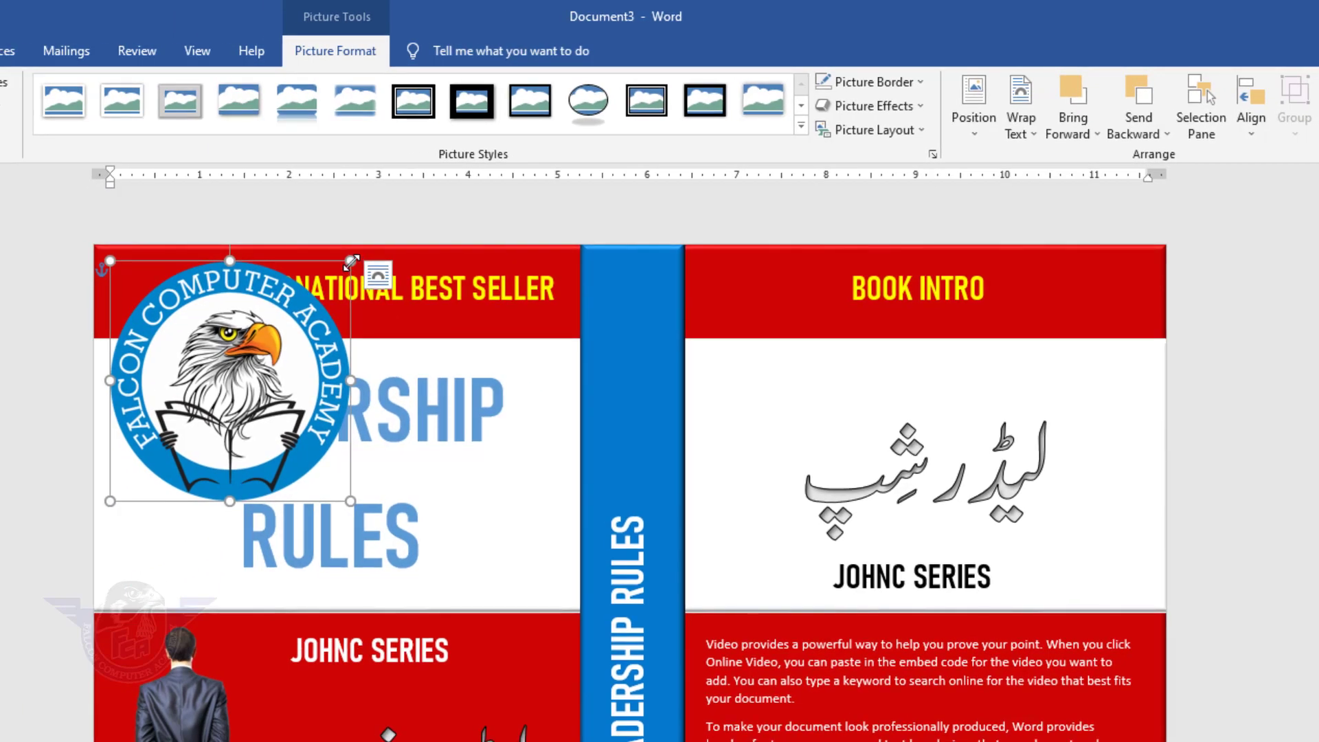
{"action": "left_click_drag", "start_coordinate": [215, 336], "coordinate": [183, 367]}
{"action": "left_click_drag", "start_coordinate": [298, 329], "coordinate": [650, 349]}
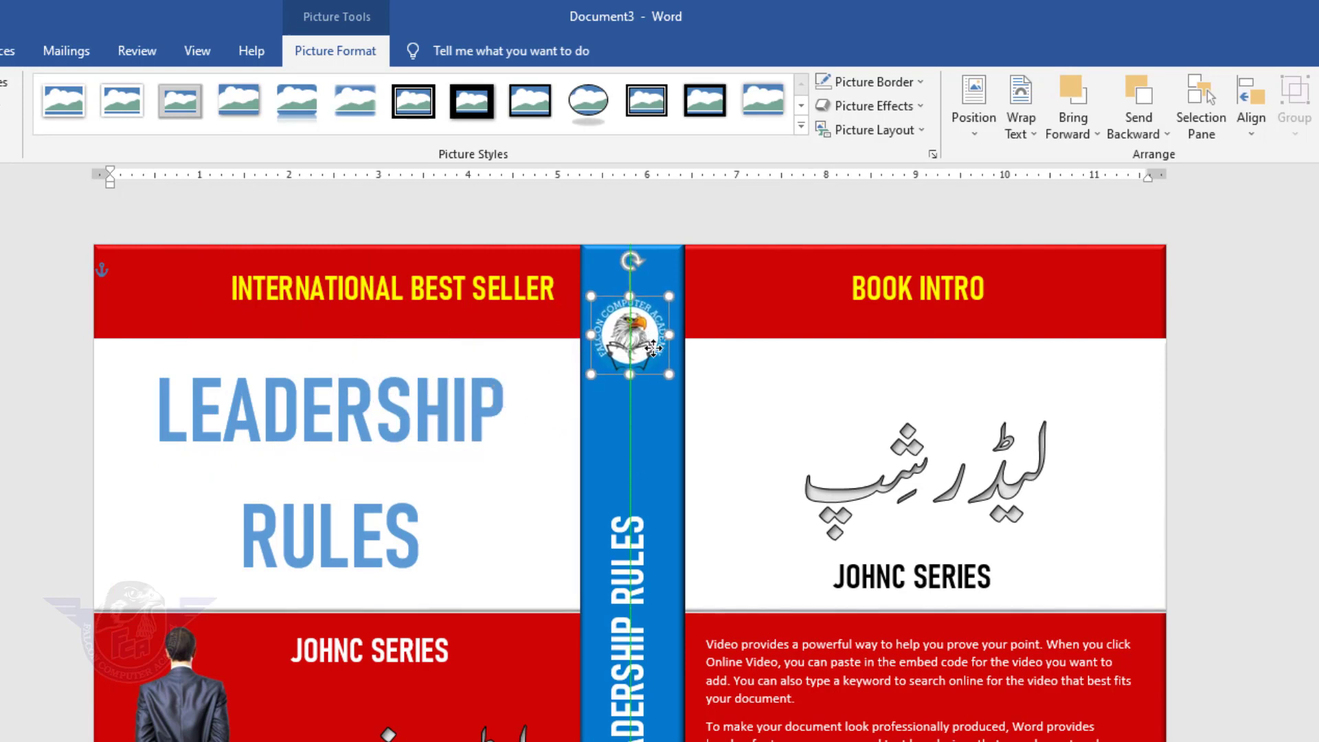
{"action": "left_click_drag", "start_coordinate": [672, 402], "coordinate": [672, 402]}
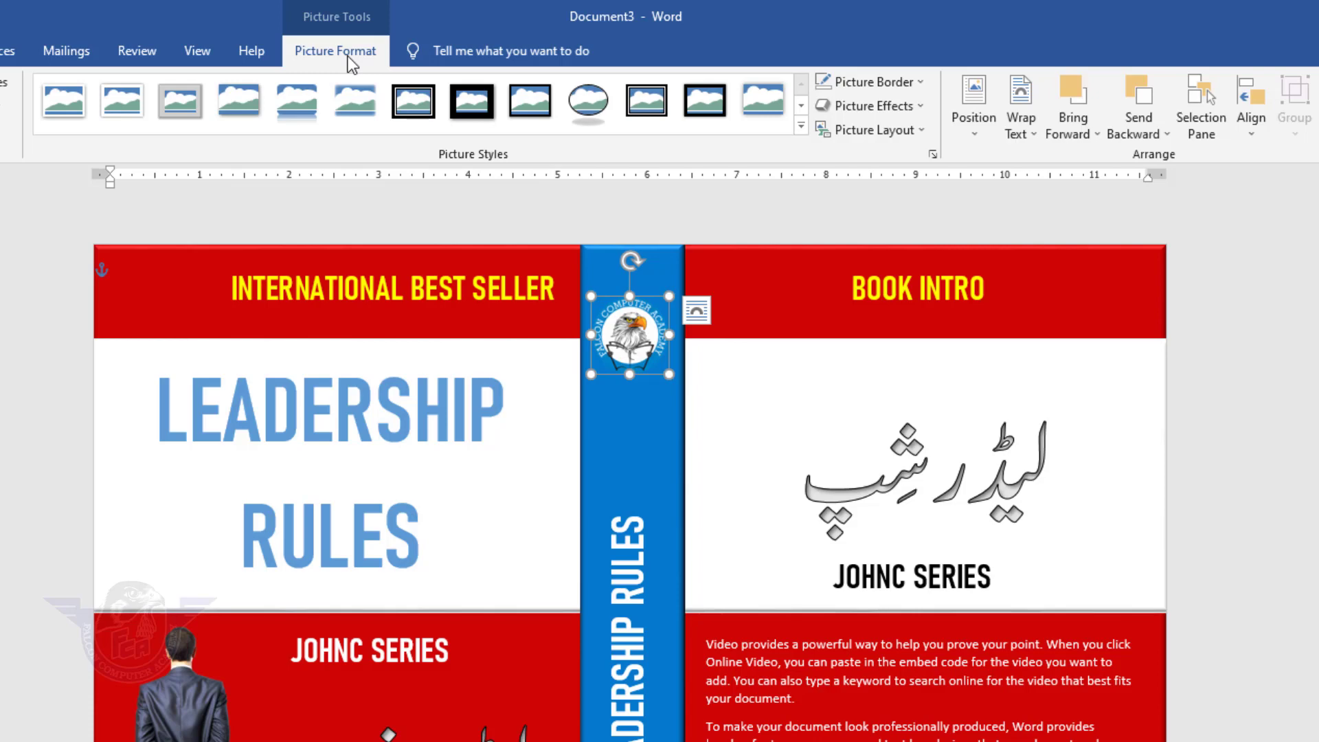
Apply the light blue glow variation in the third row, fifth column, to the logo on the spine.
{"action": "left_click", "coordinate": [917, 107]}
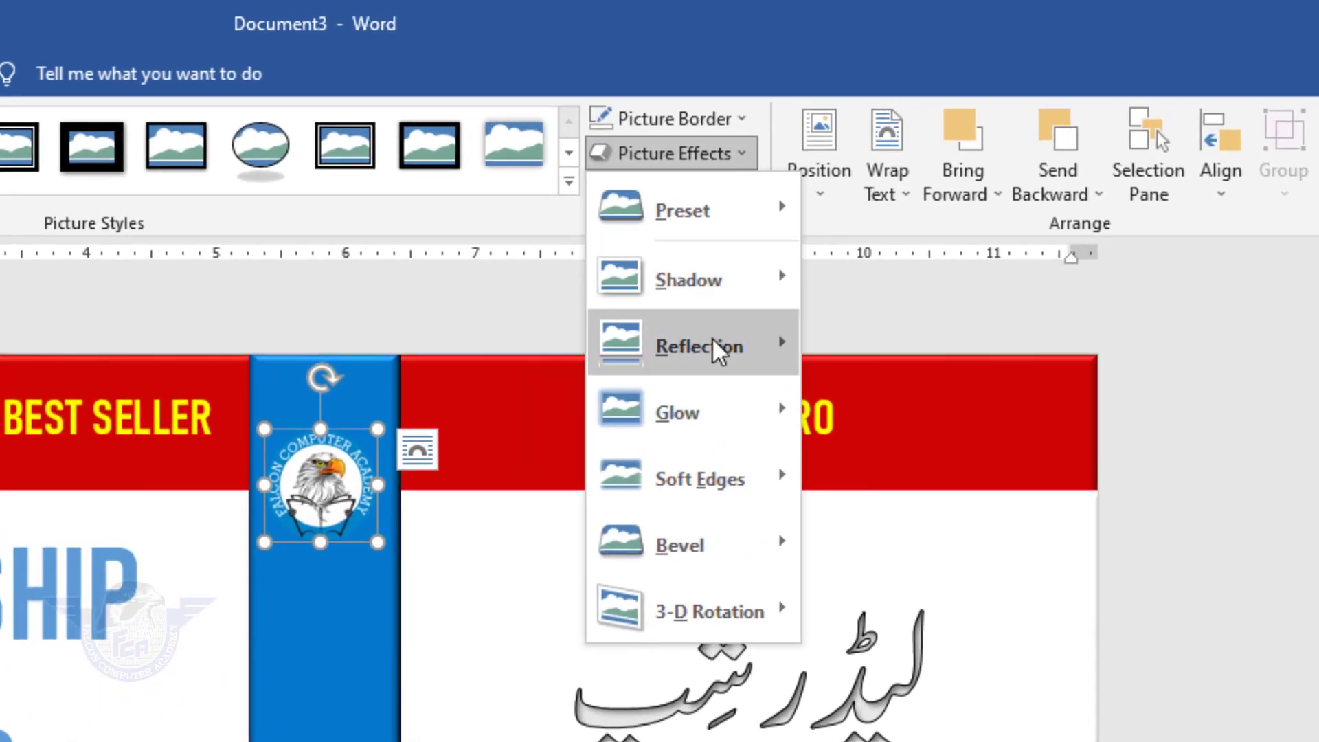
{"action": "mouse_move", "coordinate": [749, 414]}
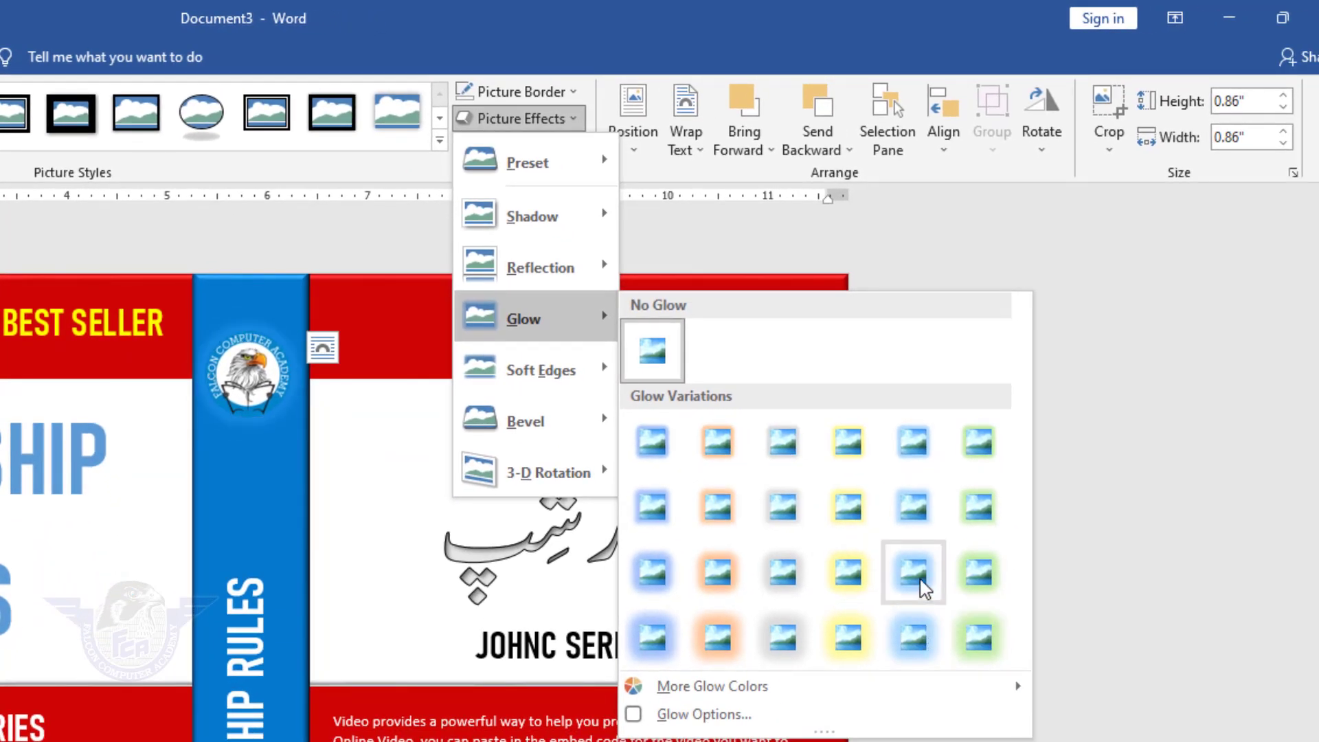
{"action": "left_click", "coordinate": [914, 571]}
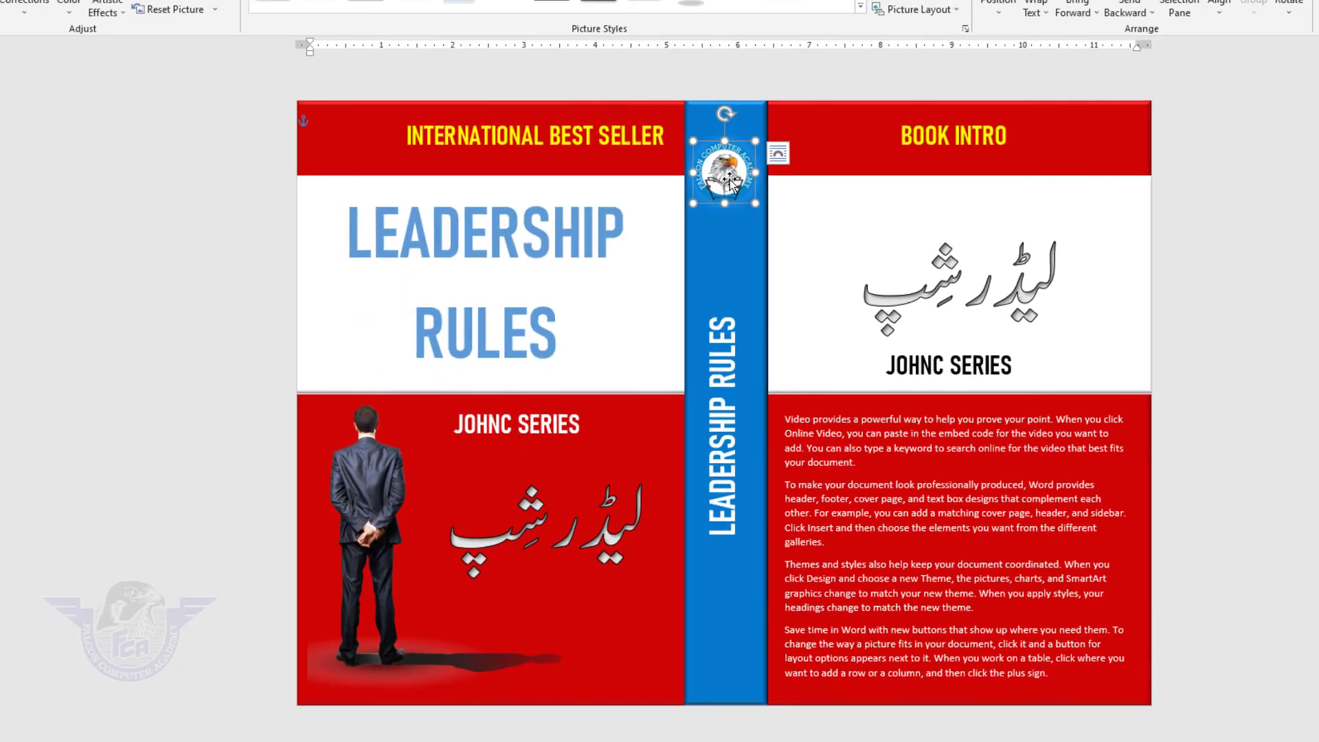
Copy the glowing logo onto the upper-left red panel, beside the INTERNATIONAL BEST SELLER text.
{"action": "left_click_drag", "start_coordinate": [392, 195], "coordinate": [290, 211]}
{"action": "left_click_drag", "start_coordinate": [706, 184], "coordinate": [421, 149]}
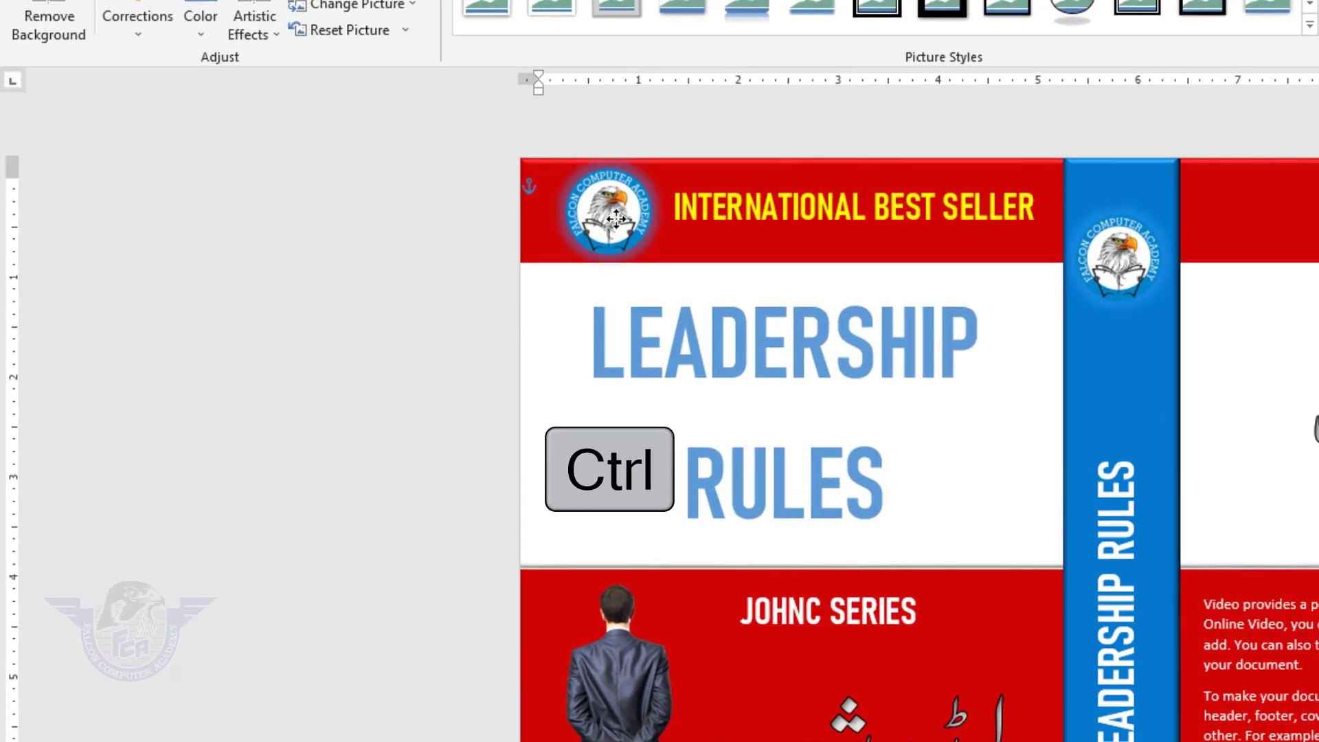
{"action": "left_click_drag", "start_coordinate": [616, 218], "coordinate": [616, 222]}
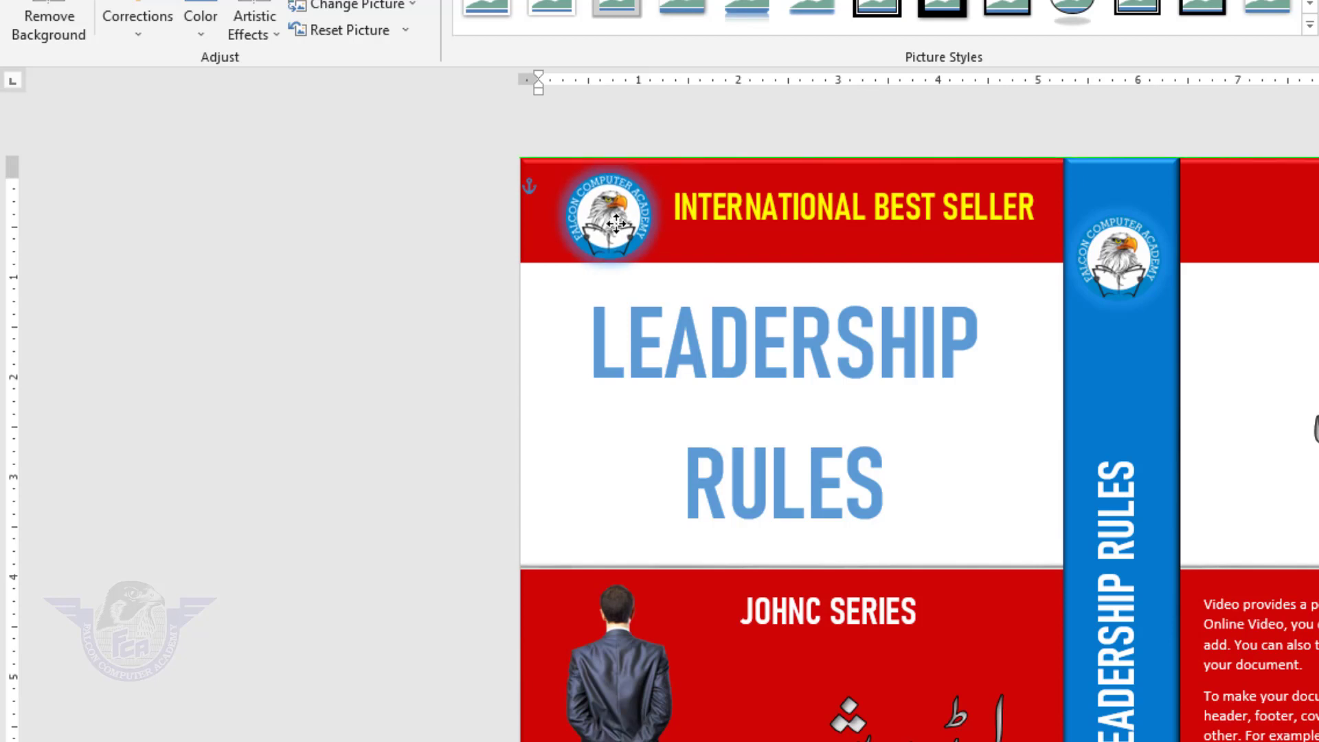